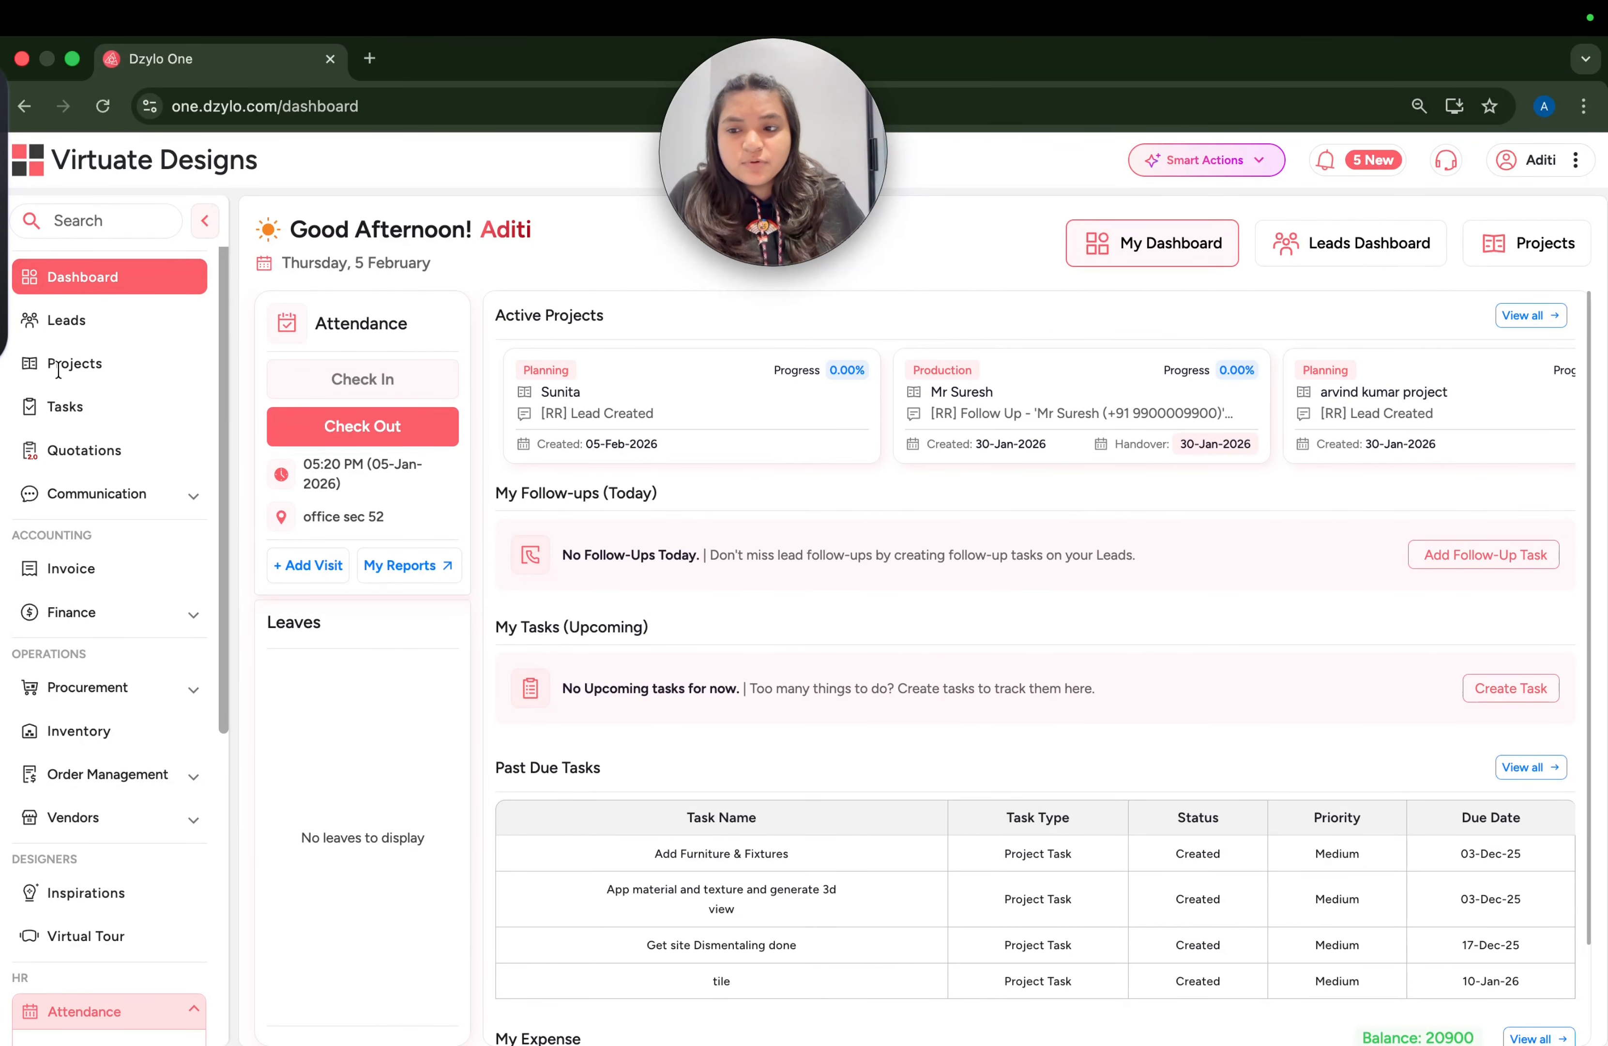
- Open the Projects list showing all 85 projects from the dashboard
{"action": "left_click", "coordinate": [80, 366]}
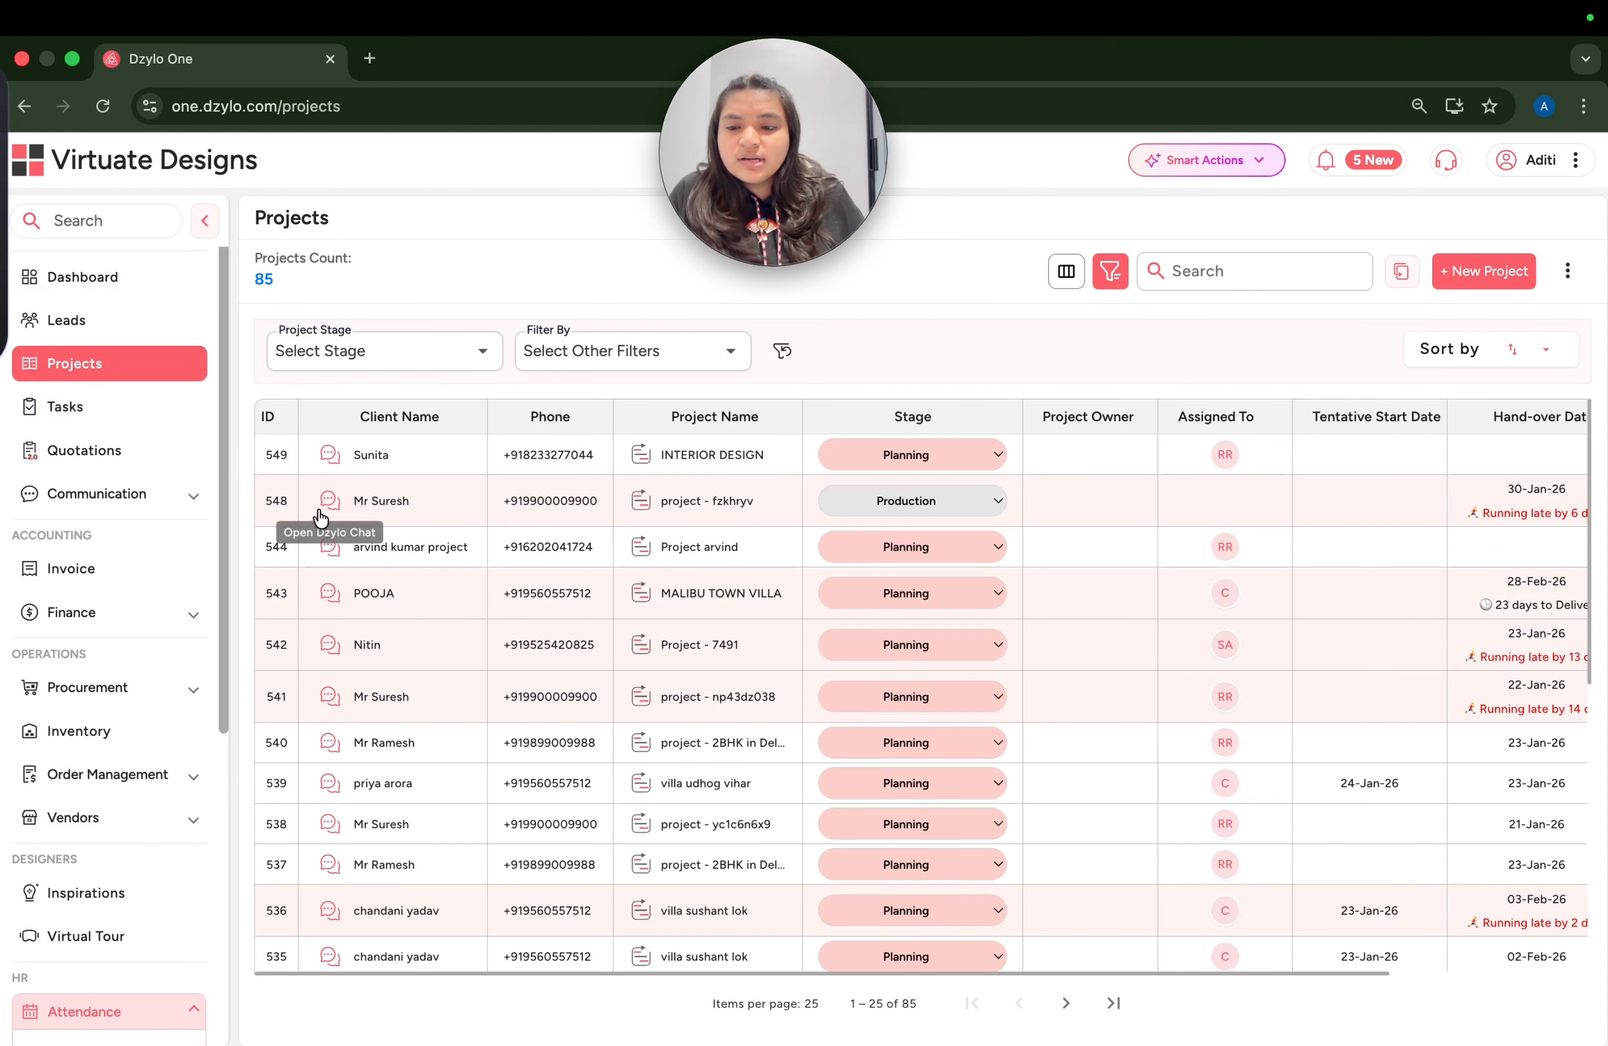
- Open project 549 (INTERIOR DESIGN) and go to its Financial Planning outflow
{"action": "left_click", "coordinate": [406, 465]}
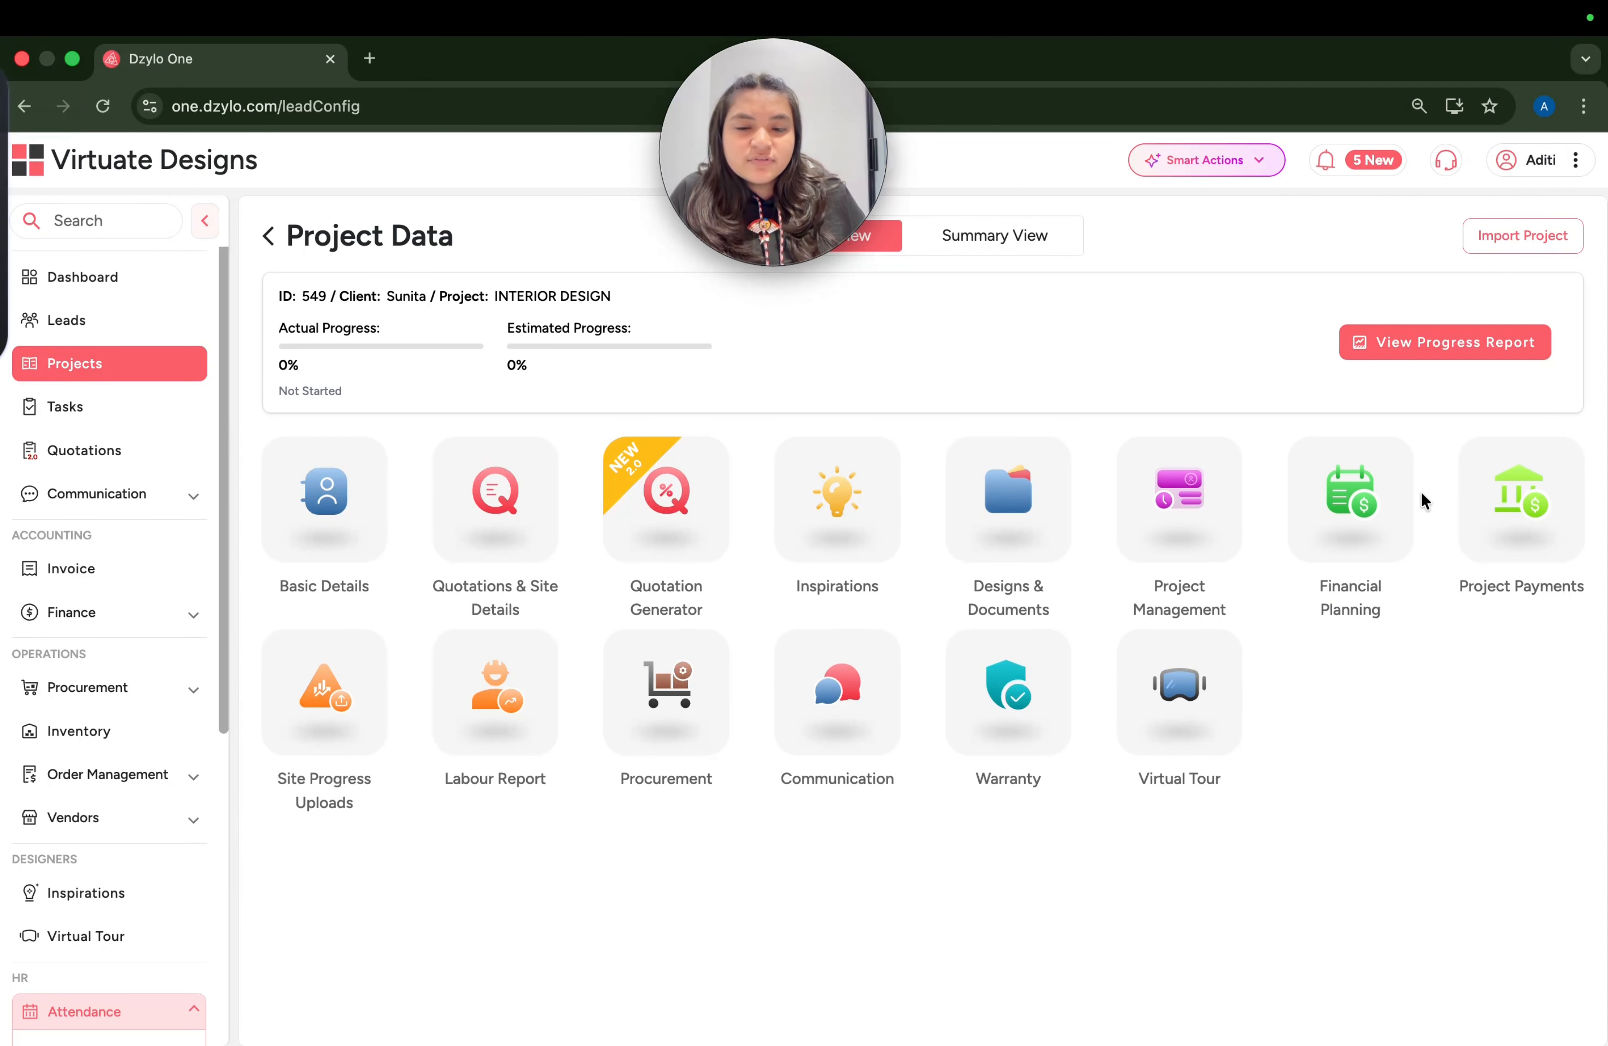
{"action": "left_click", "coordinate": [1370, 520]}
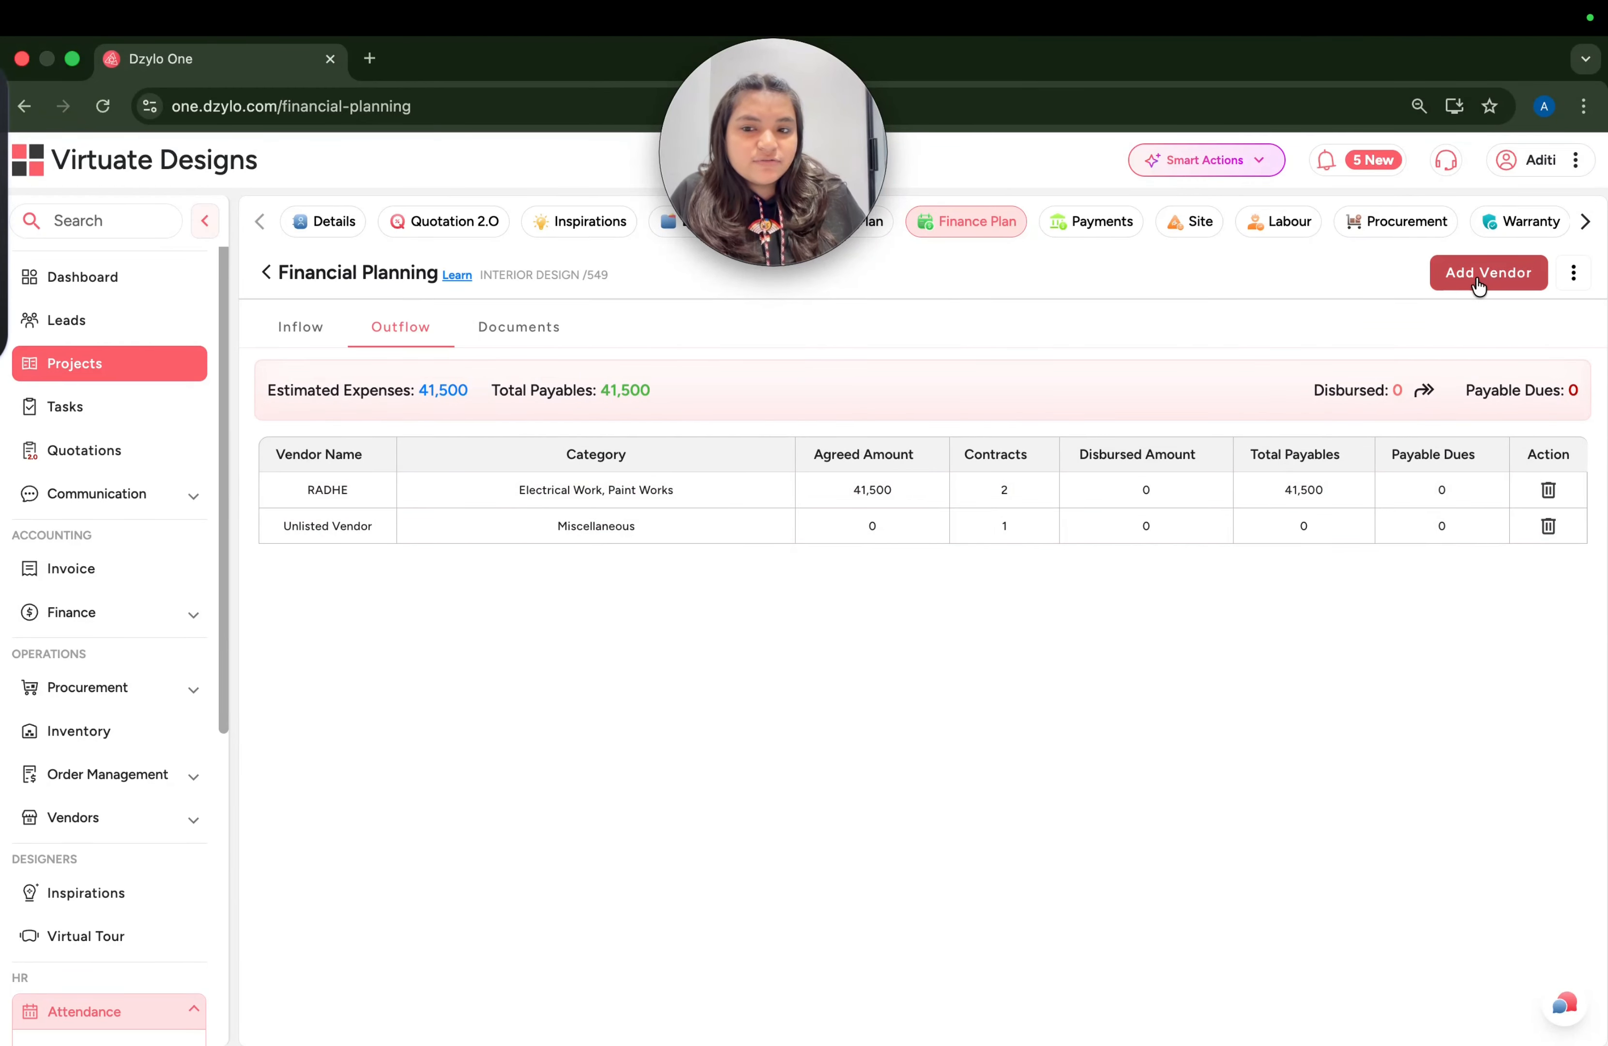
- Assign the Gurugram Electrical Work vendor to the outflow with a Milestone Based contract
{"action": "left_click", "coordinate": [1487, 278]}
{"action": "left_click", "coordinate": [576, 543]}
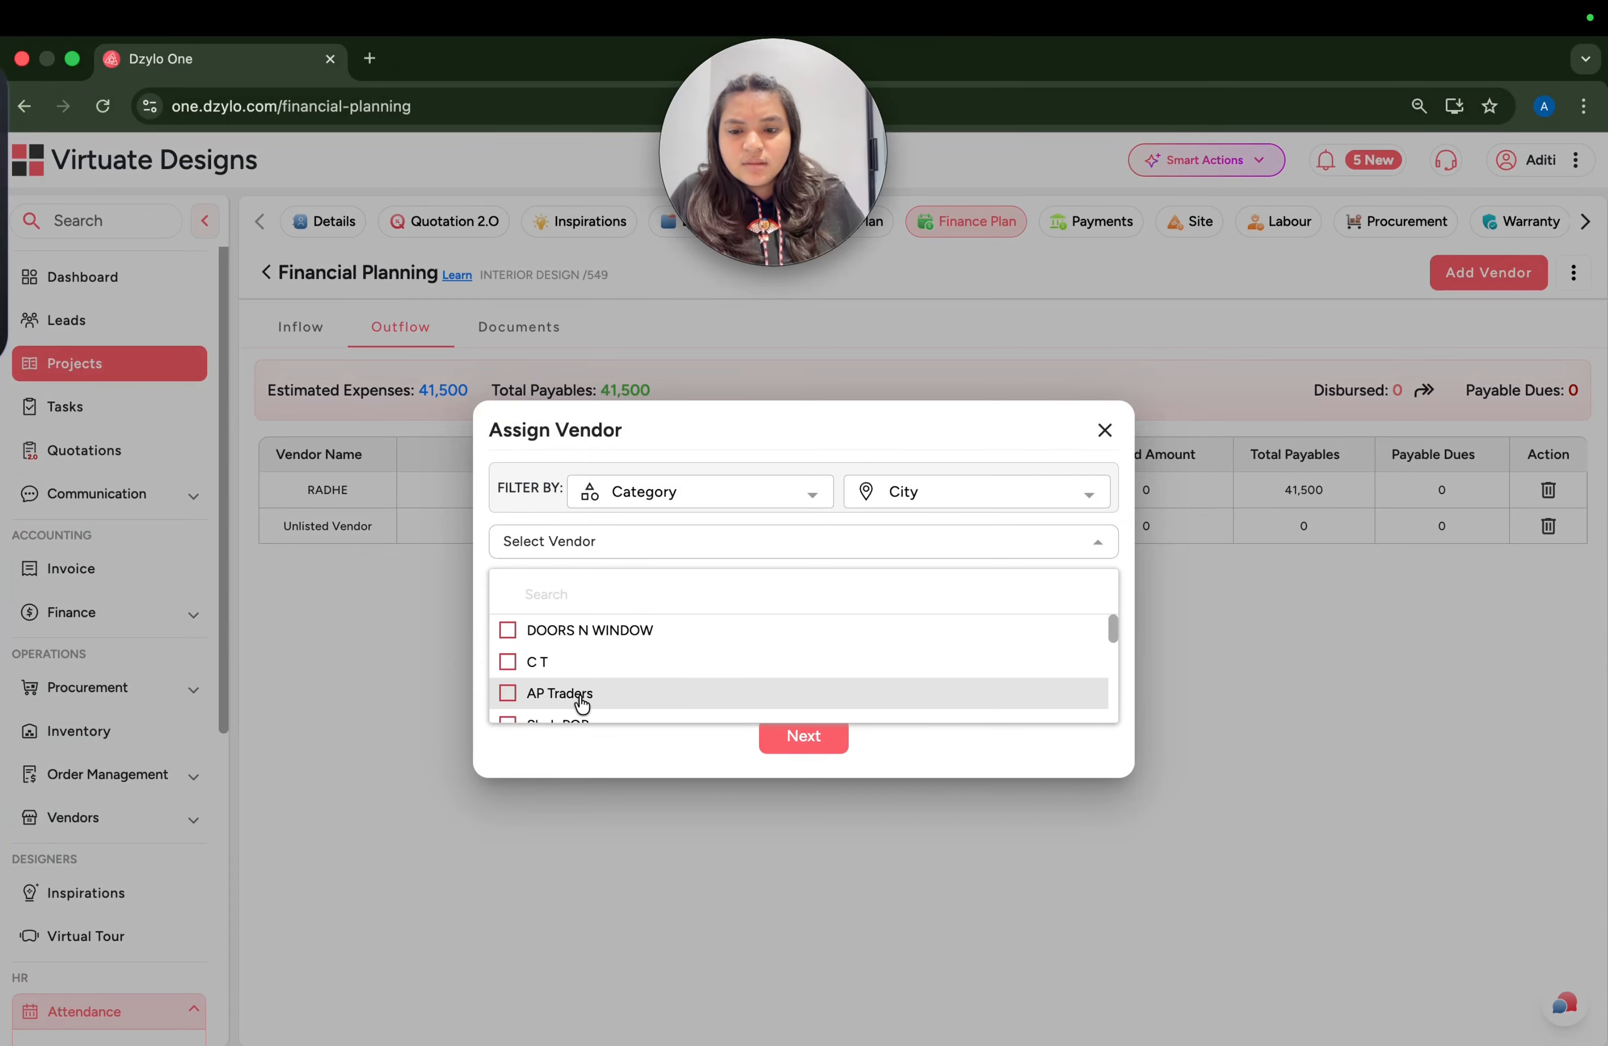
{"action": "scroll", "coordinate": [576, 700], "scroll_direction": "down", "scroll_amount": 3}
{"action": "scroll", "coordinate": [556, 666], "scroll_direction": "up", "scroll_amount": 2}
{"action": "left_click", "coordinate": [526, 665]}
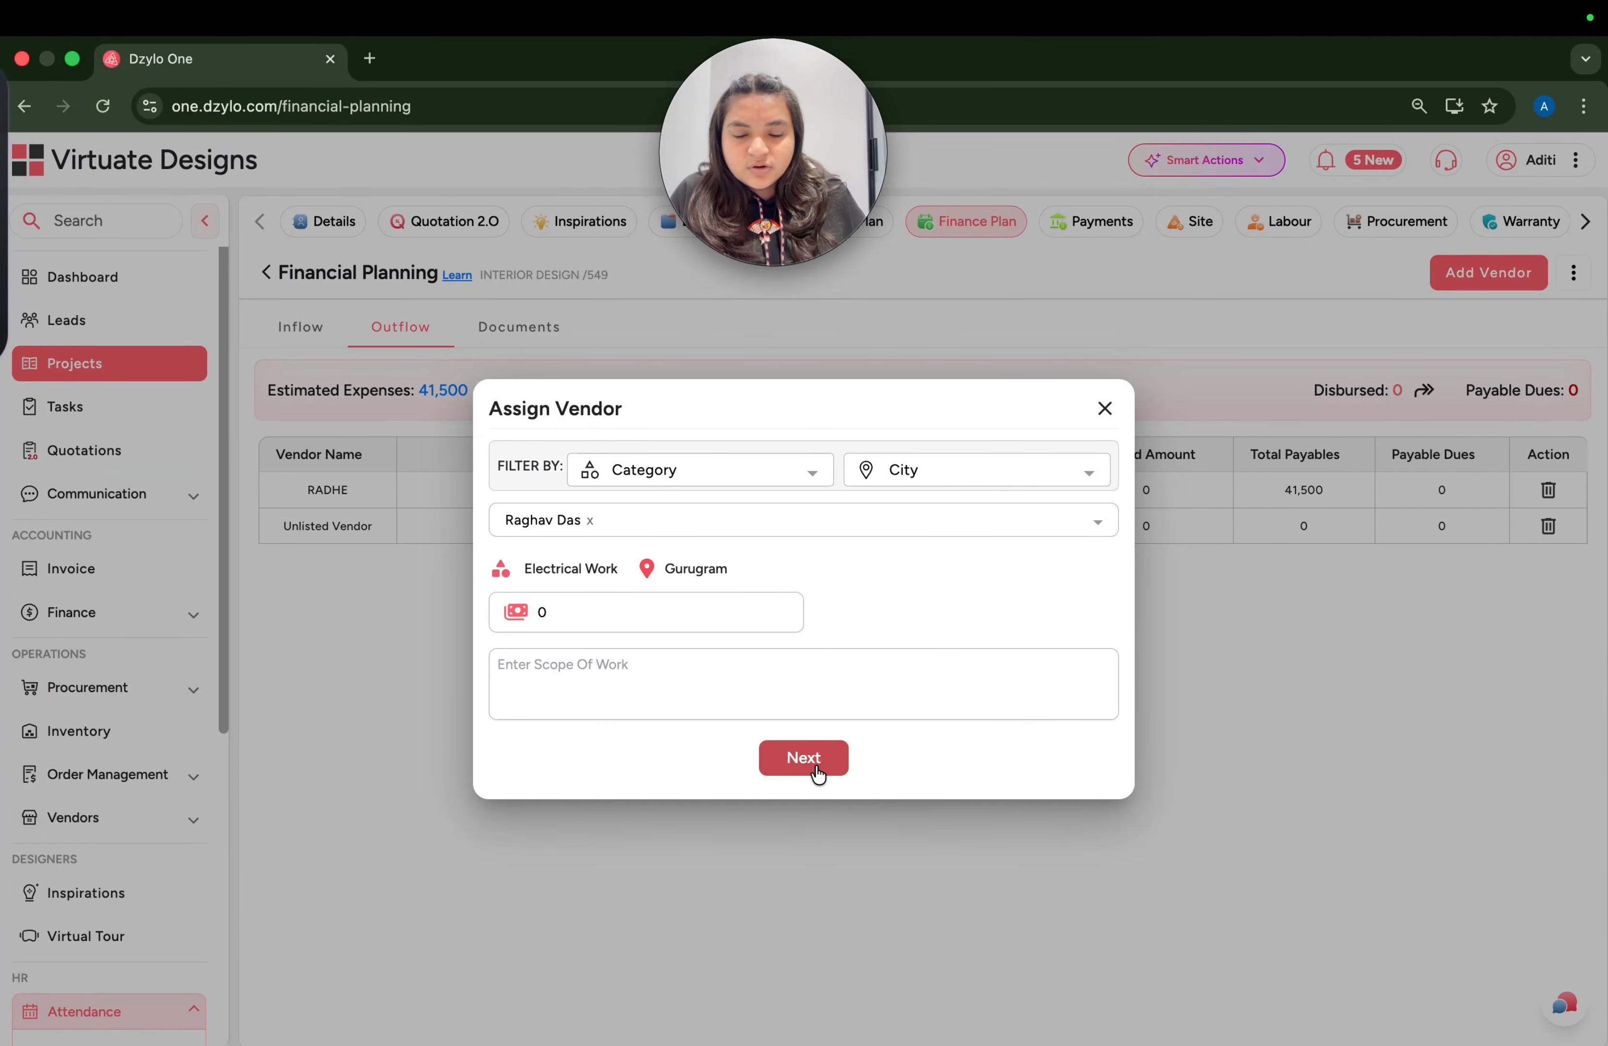
{"action": "left_click", "coordinate": [817, 772]}
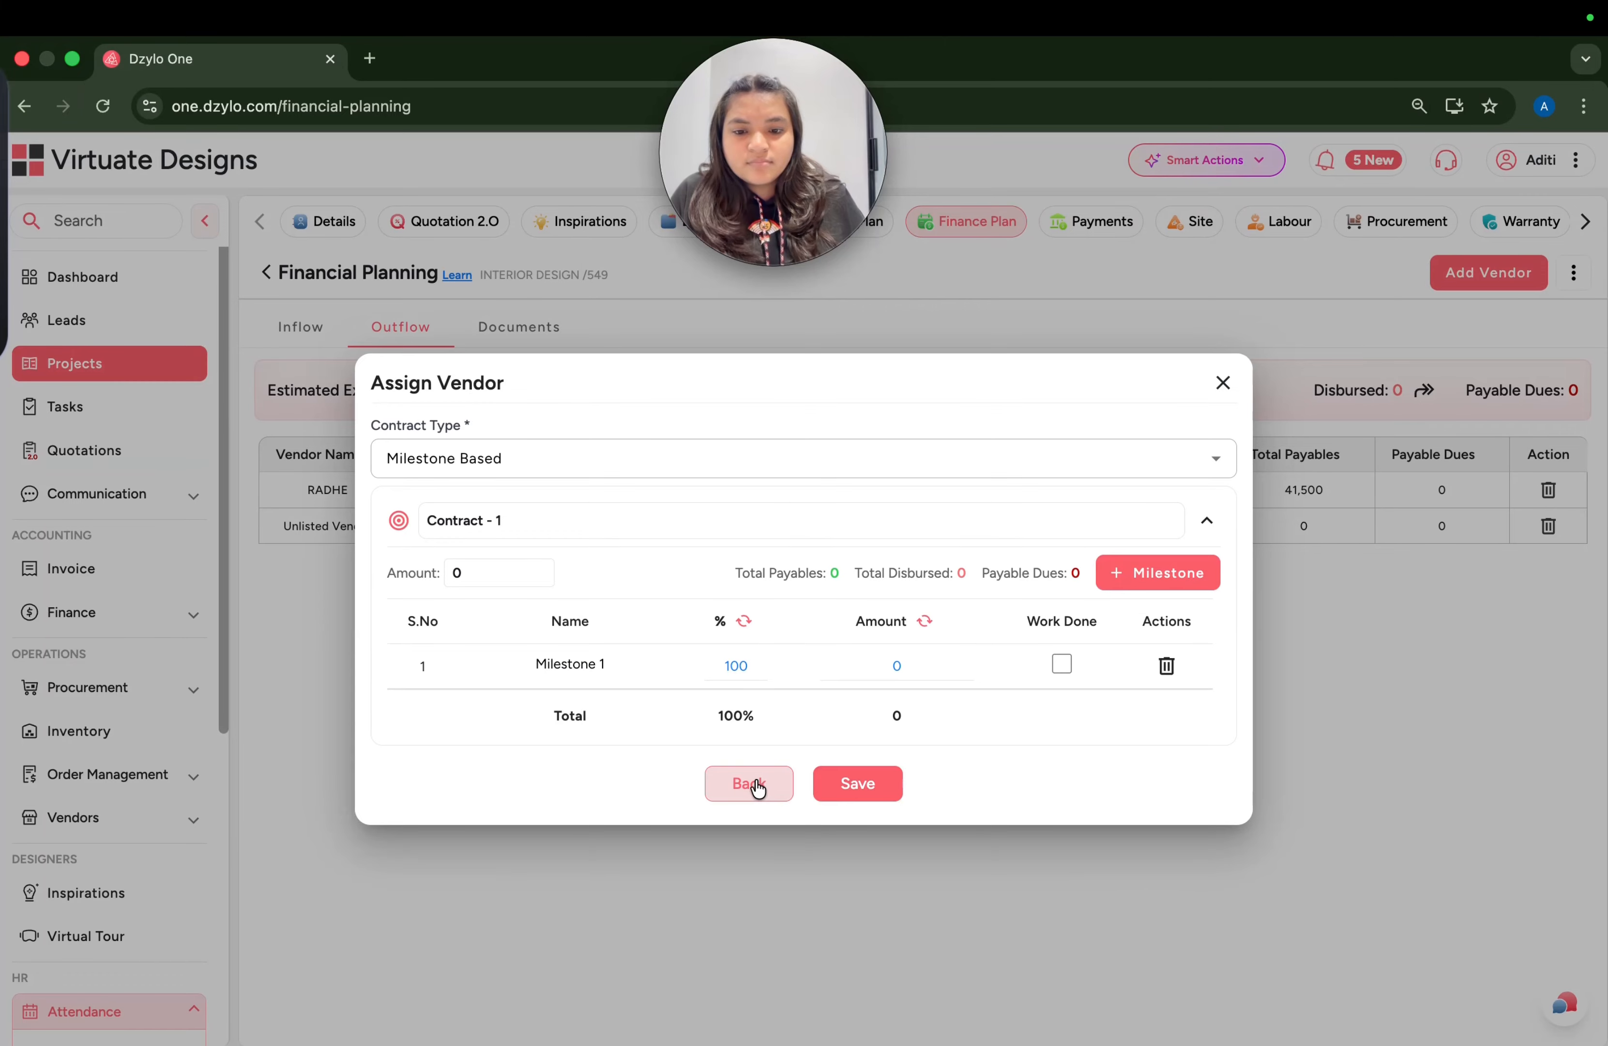
{"action": "left_click", "coordinate": [823, 781]}
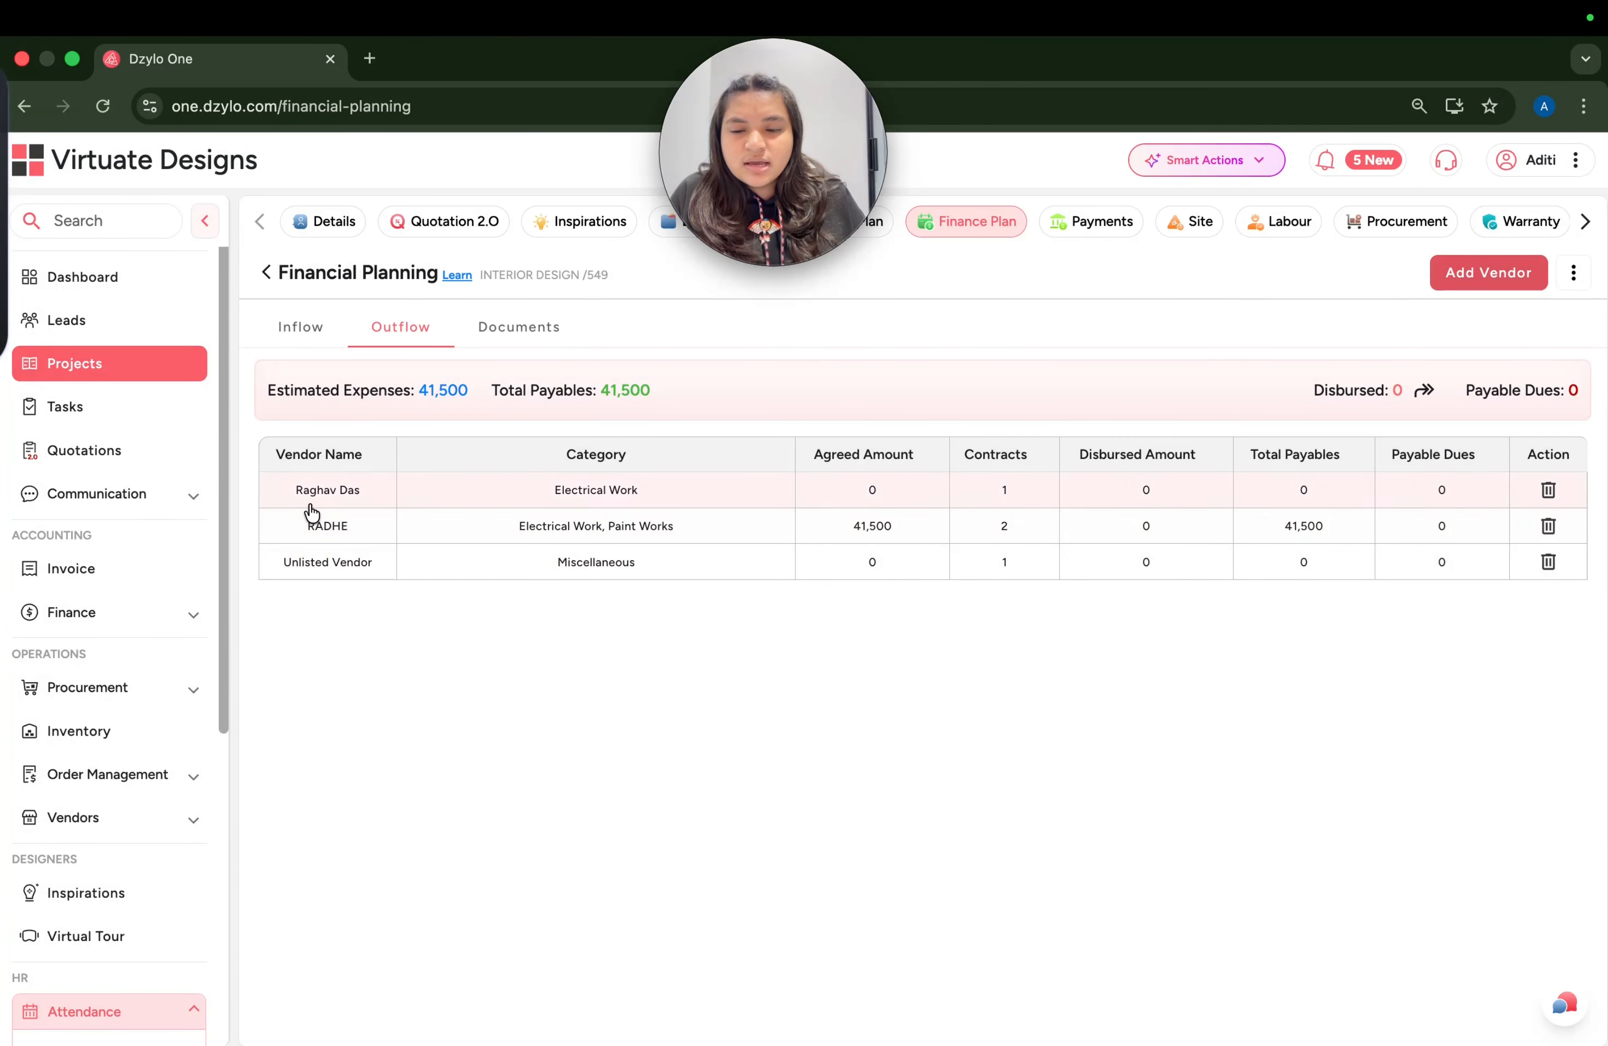
- Add a Labour contract to the new Electrical Work vendor
{"action": "left_click", "coordinate": [588, 497]}
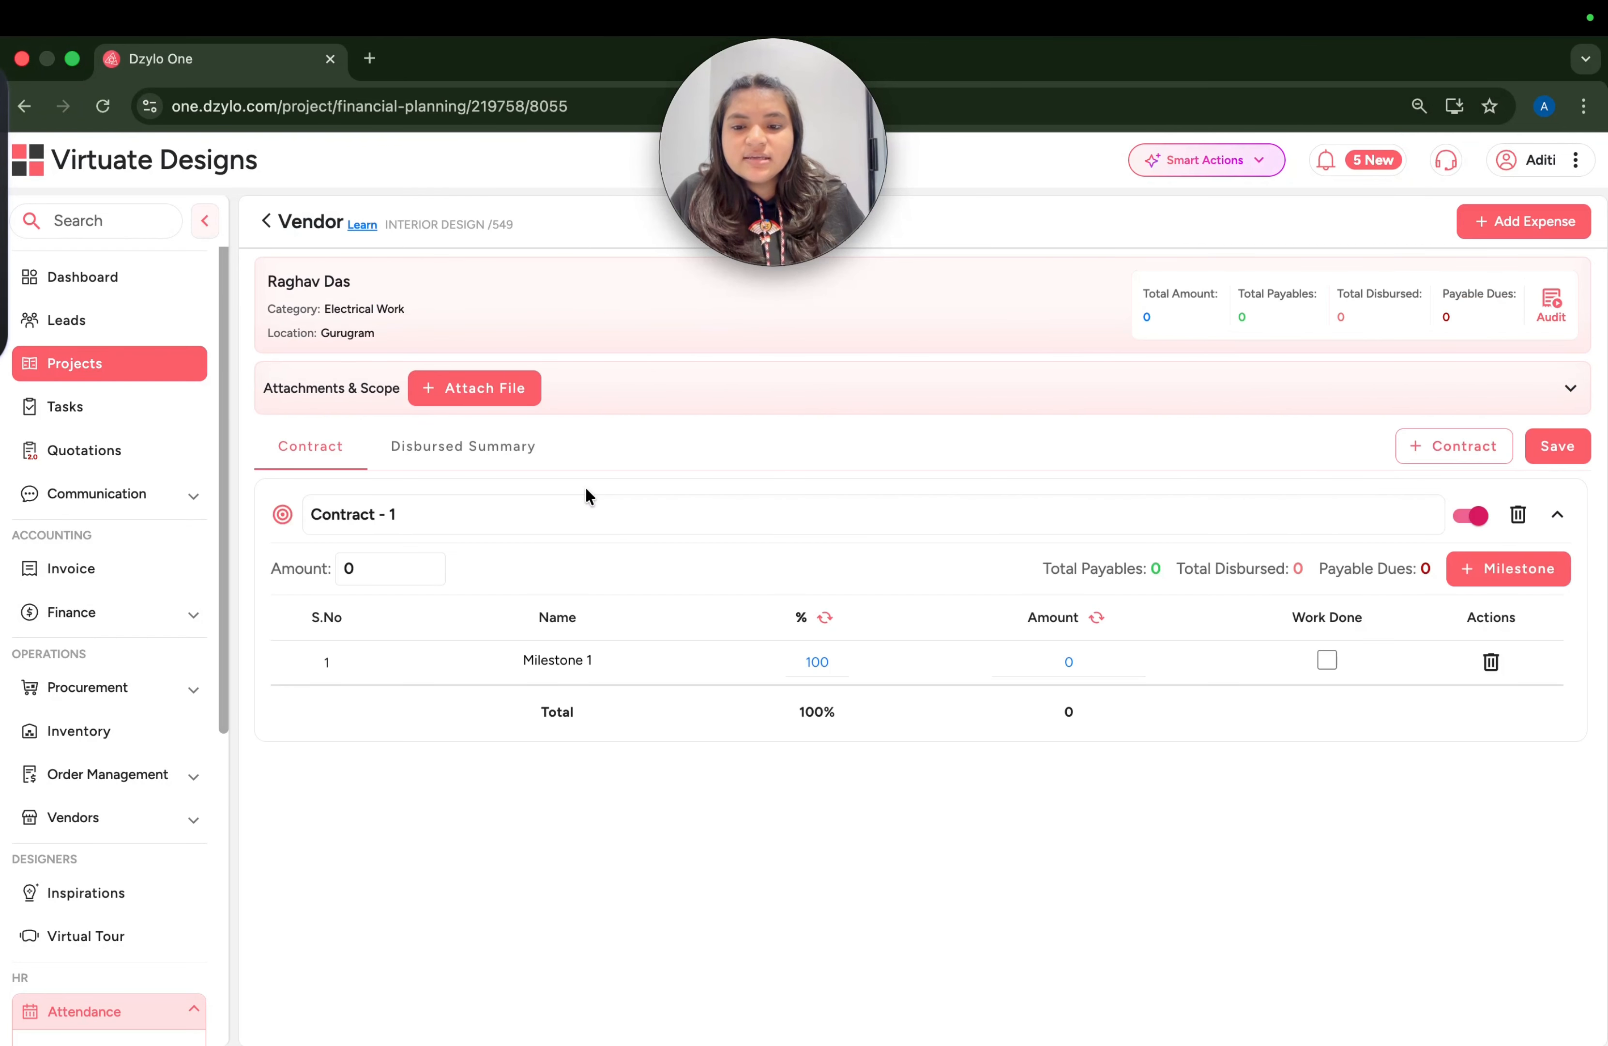
{"action": "left_click", "coordinate": [1450, 457]}
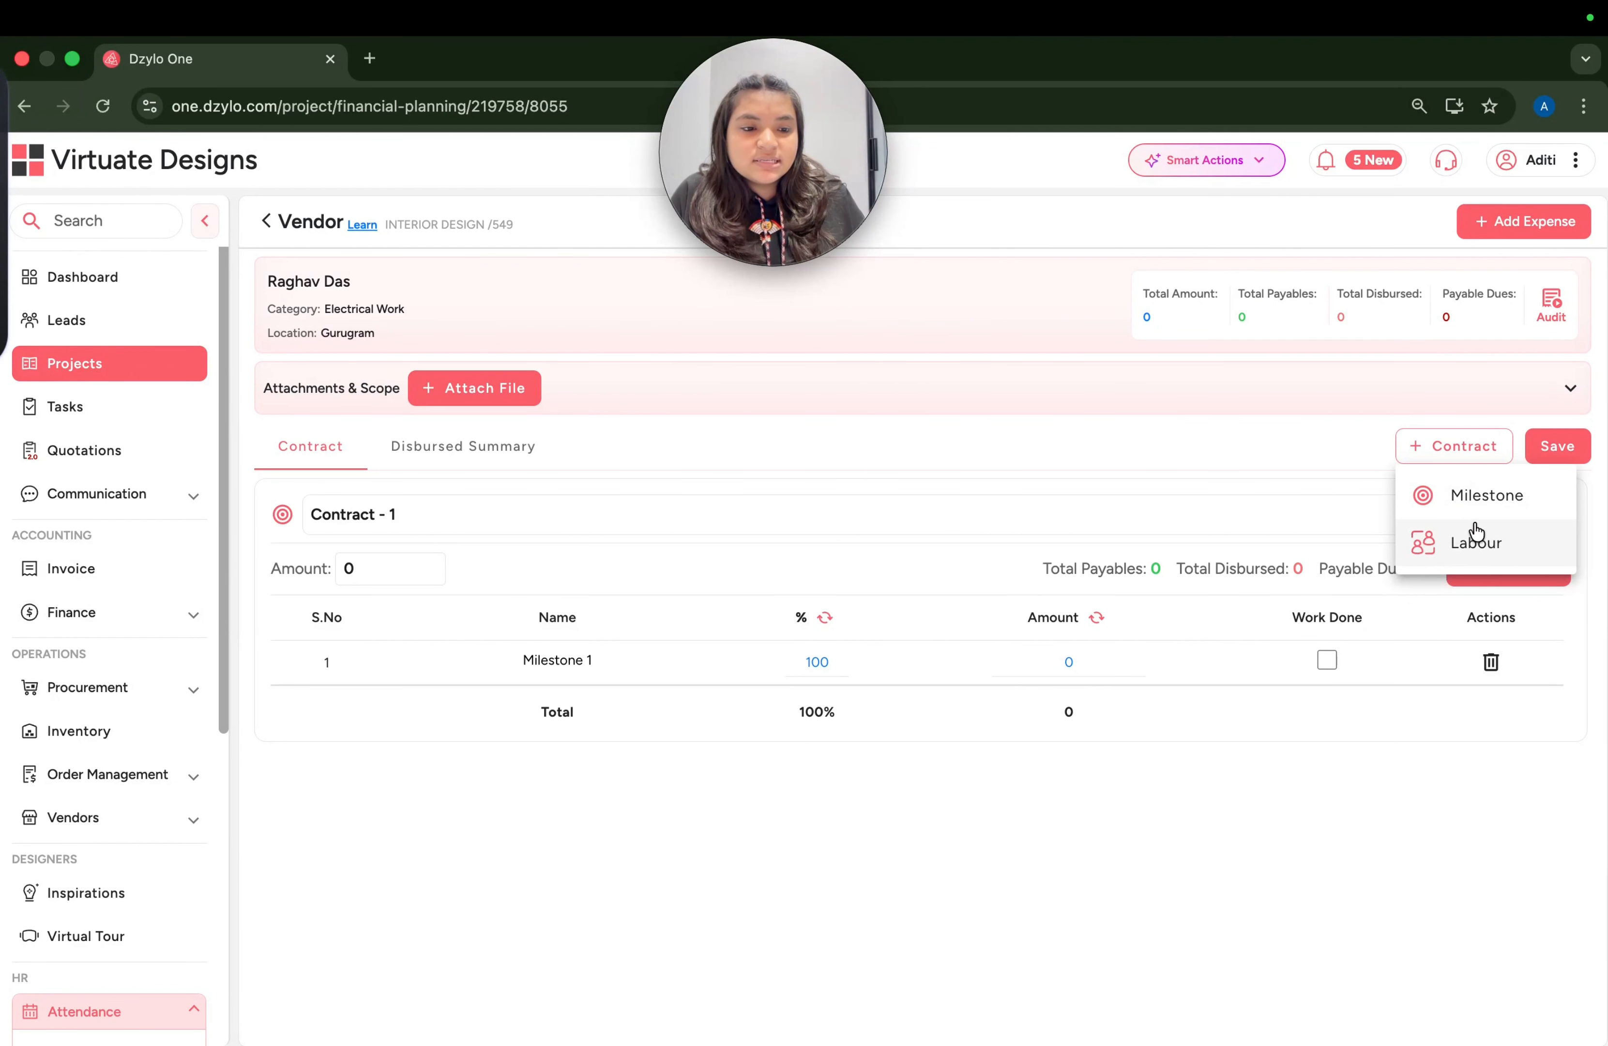
{"action": "left_click", "coordinate": [1448, 558]}
- Rename 'Labour Contract - 1' to a title with the vendor's name and '(Electrical)'
{"action": "scroll", "coordinate": [772, 786], "scroll_direction": "down", "scroll_amount": 2}
{"action": "scroll", "coordinate": [771, 786], "scroll_direction": "down", "scroll_amount": 1}
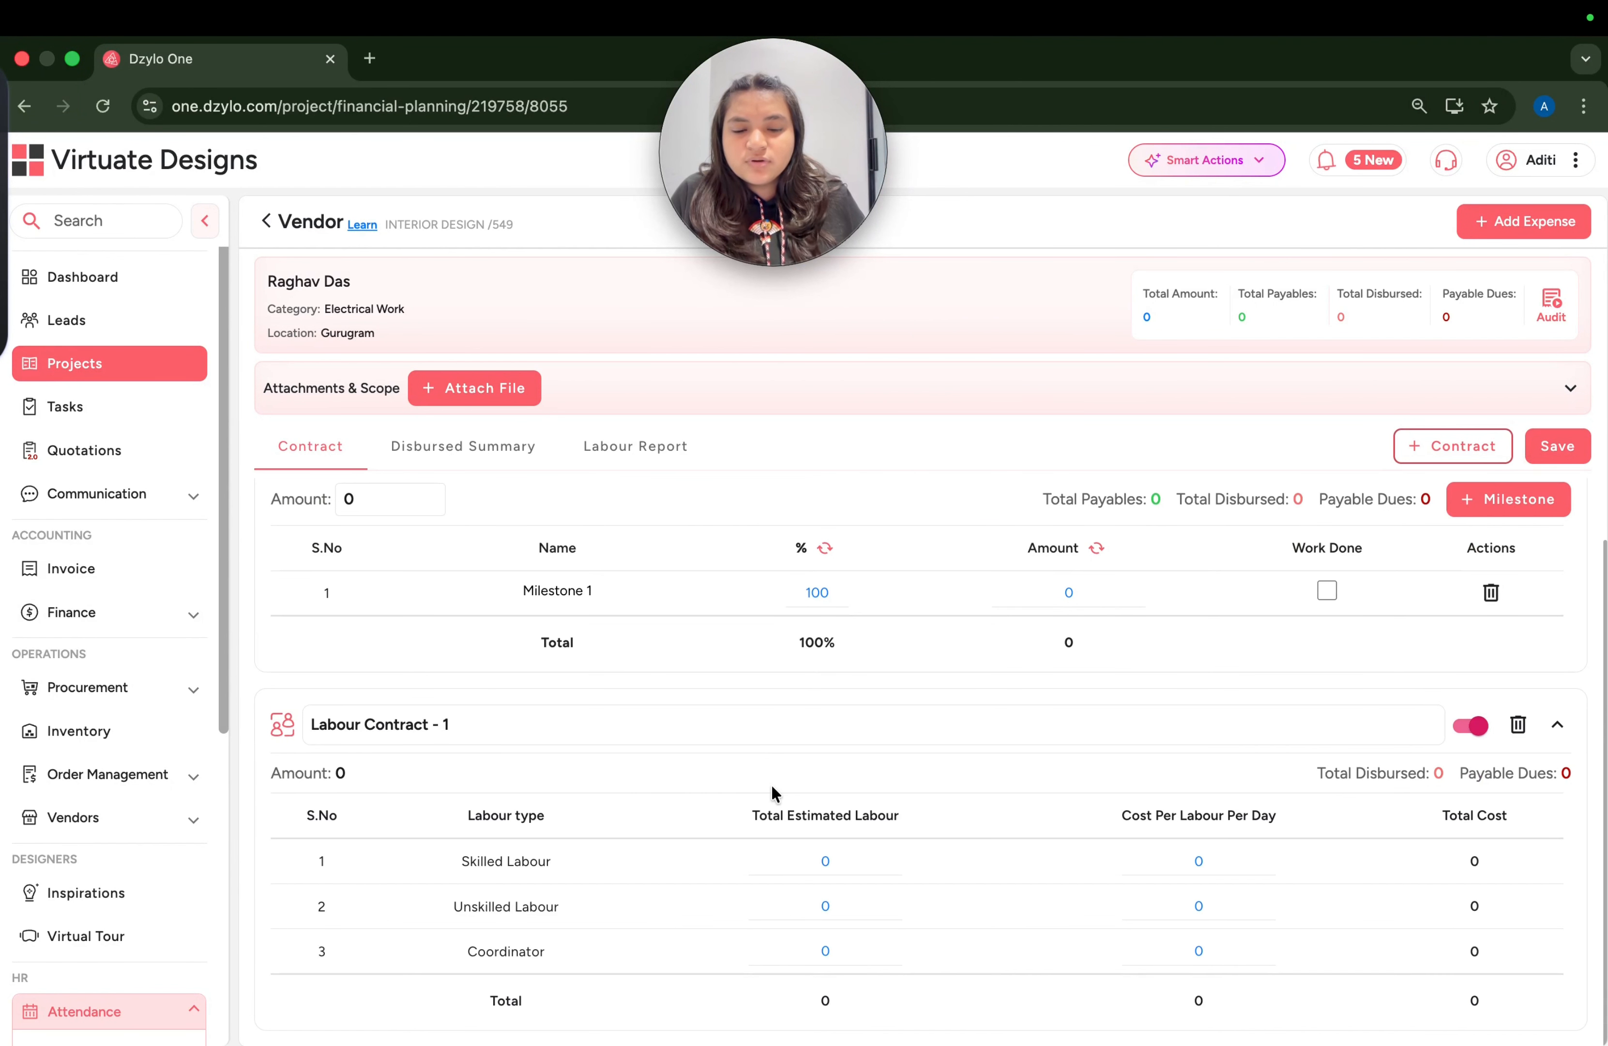
{"action": "left_click", "coordinate": [467, 723]}
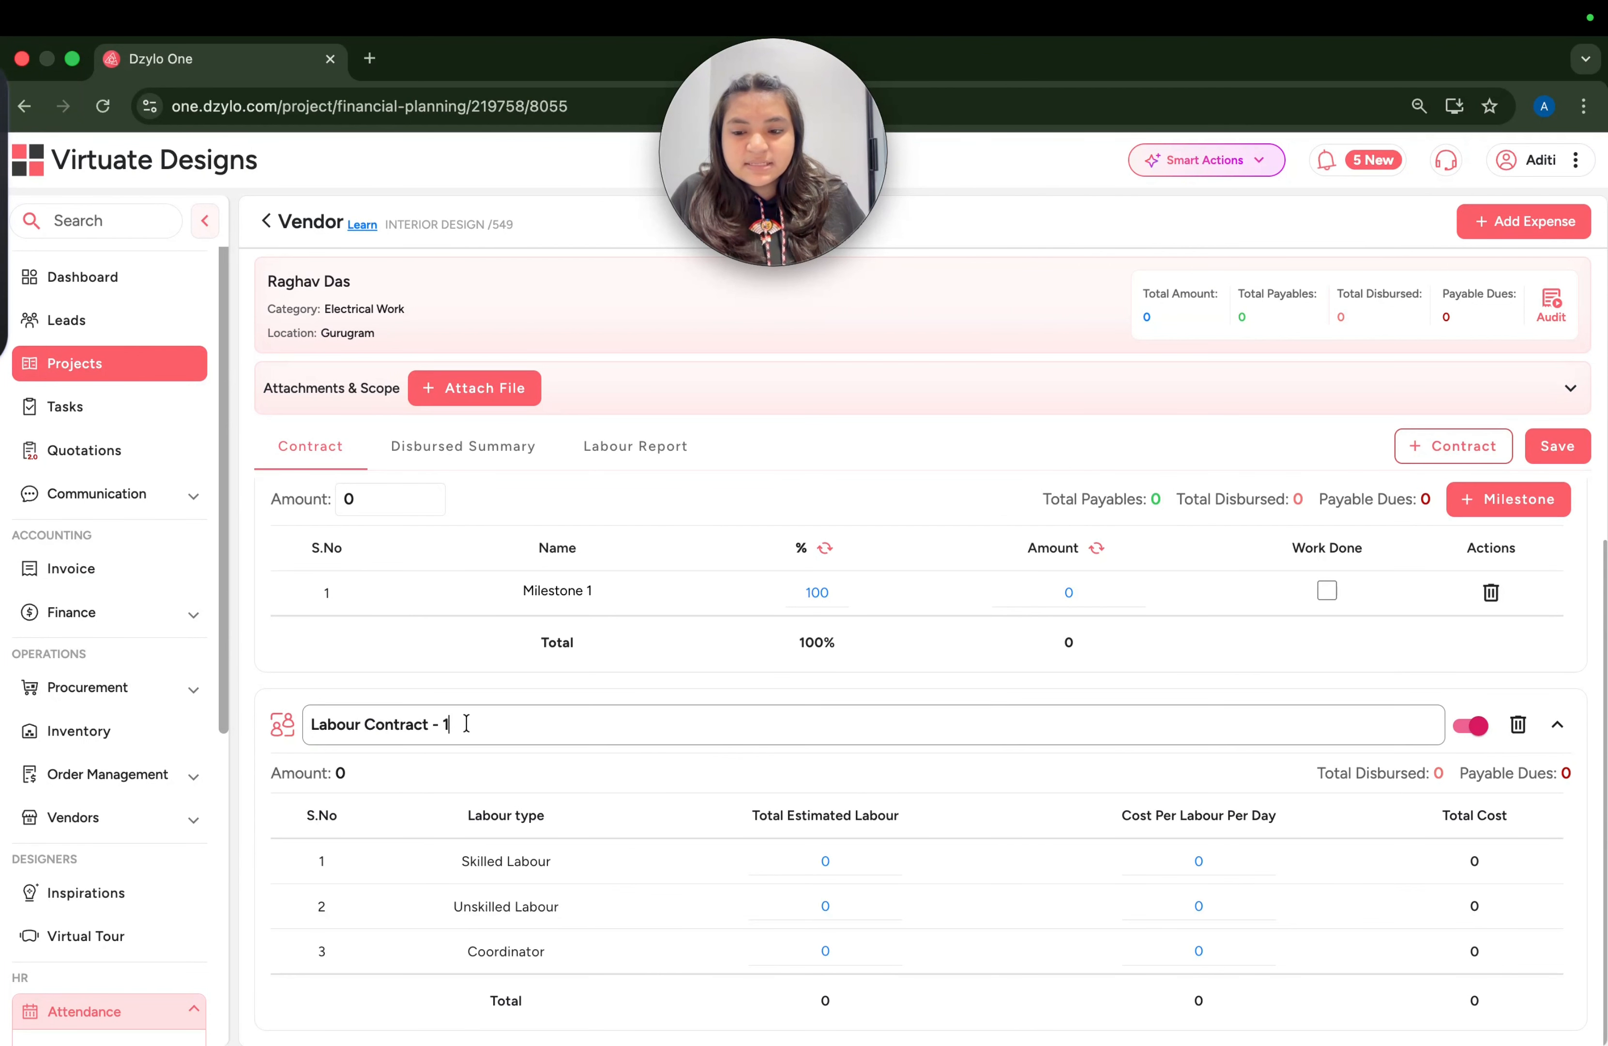
{"action": "left_click_drag", "start_coordinate": [460, 722], "coordinate": [367, 720]}
{"action": "key", "text": "BackSpace"}
{"action": "key", "text": "BackSpace"}
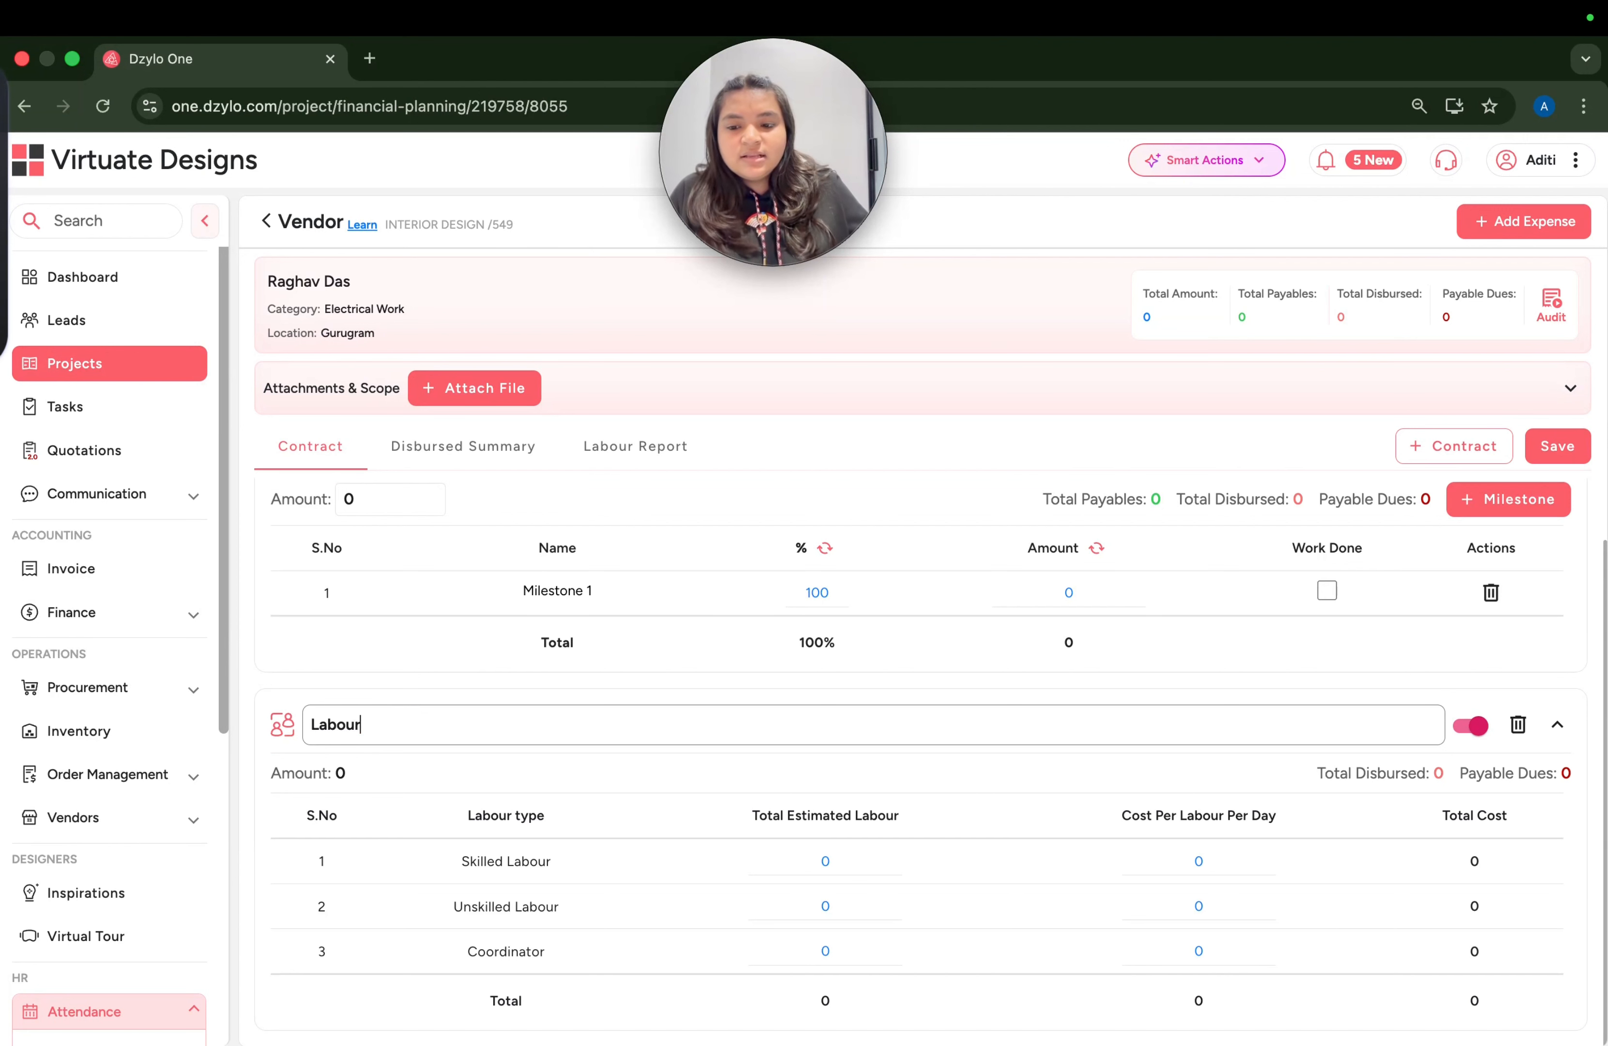
{"action": "type", "text": "con"}
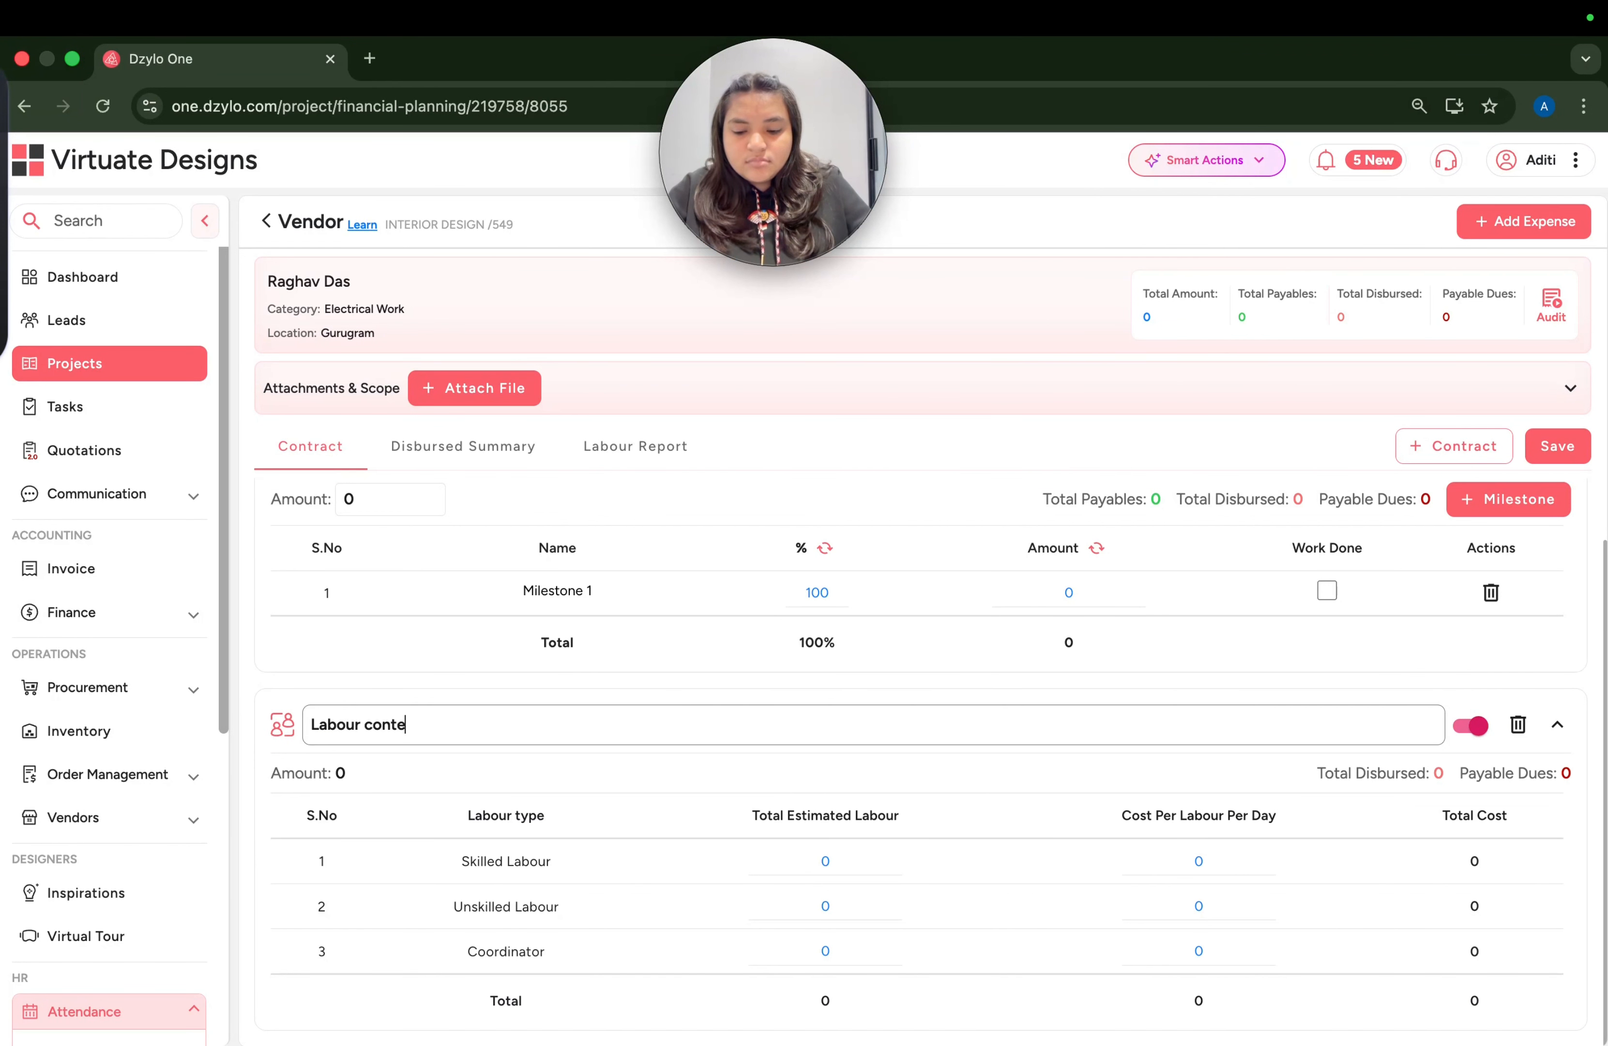
{"action": "type", "text": "tract -"}
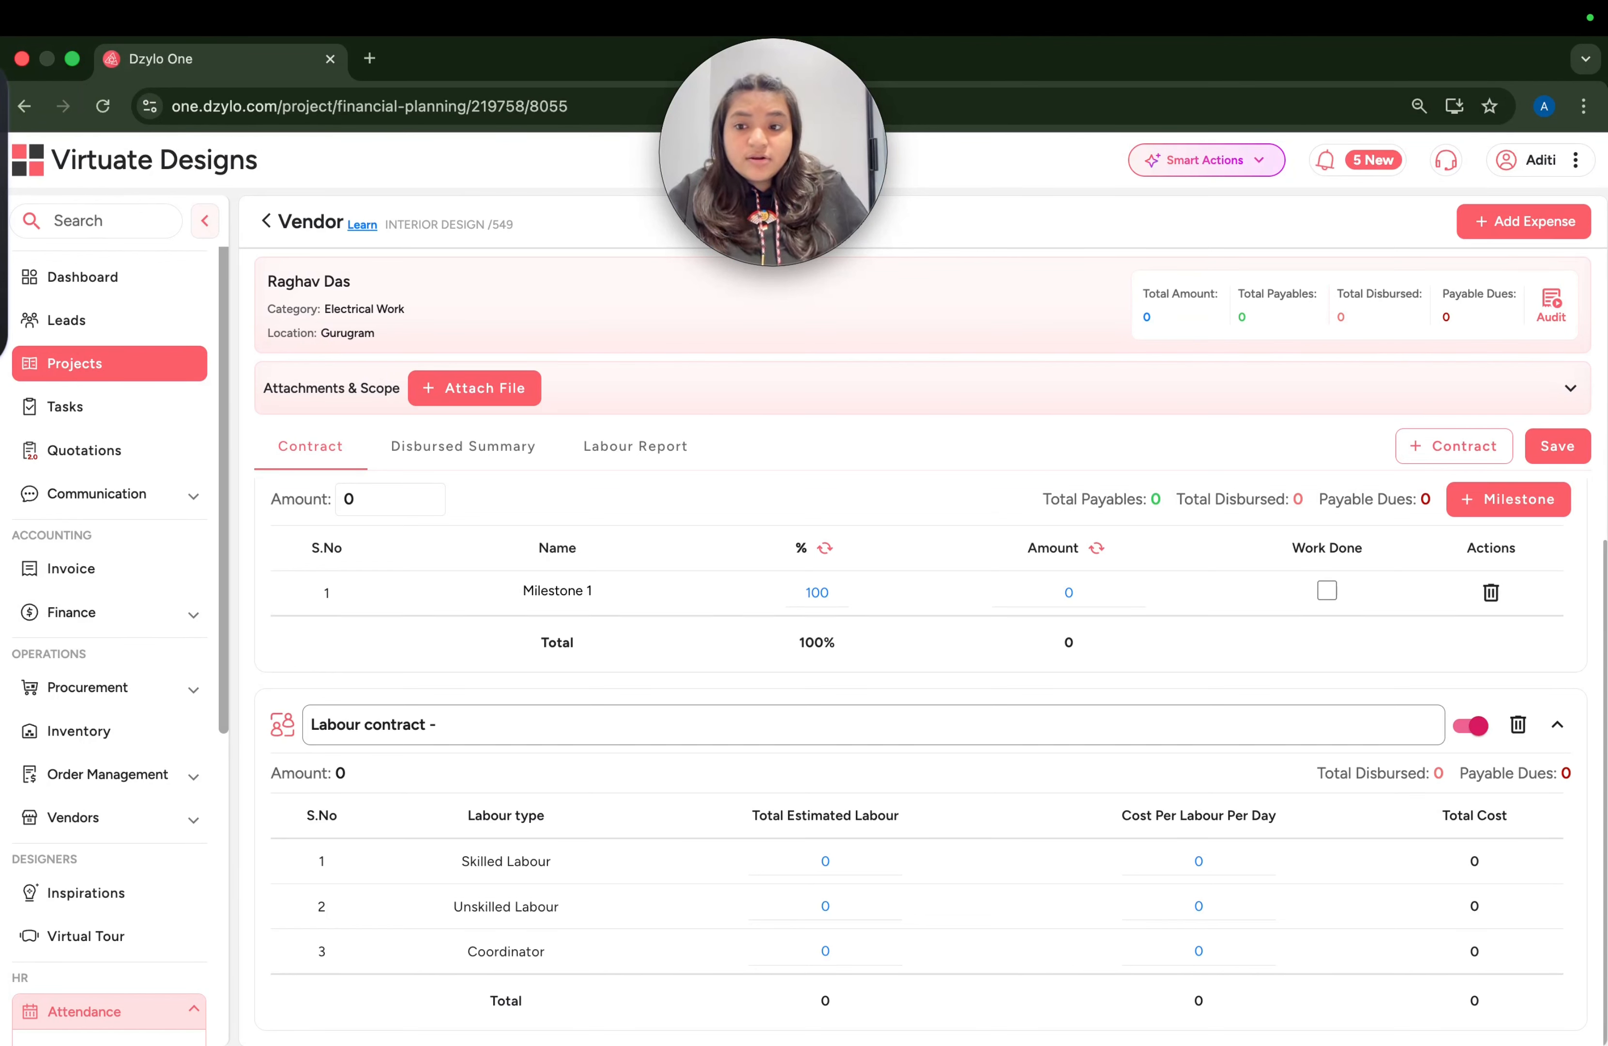
{"action": "type", "text": " Rag"}
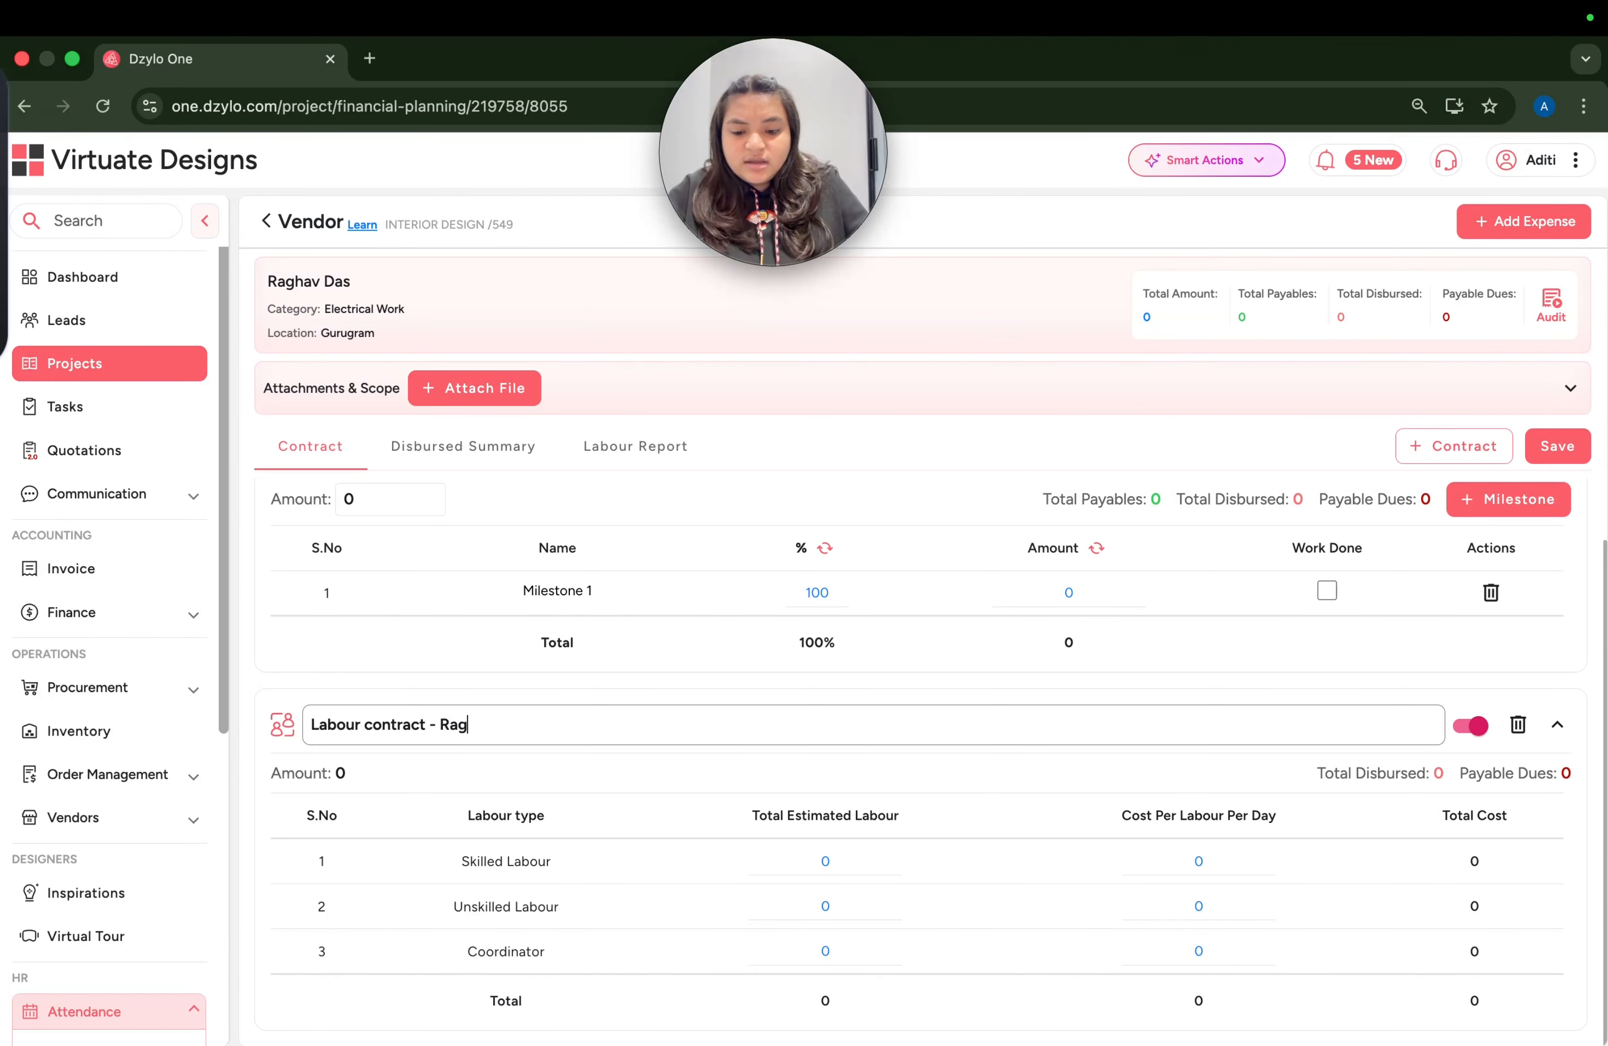
{"action": "type", "text": "hav (E"}
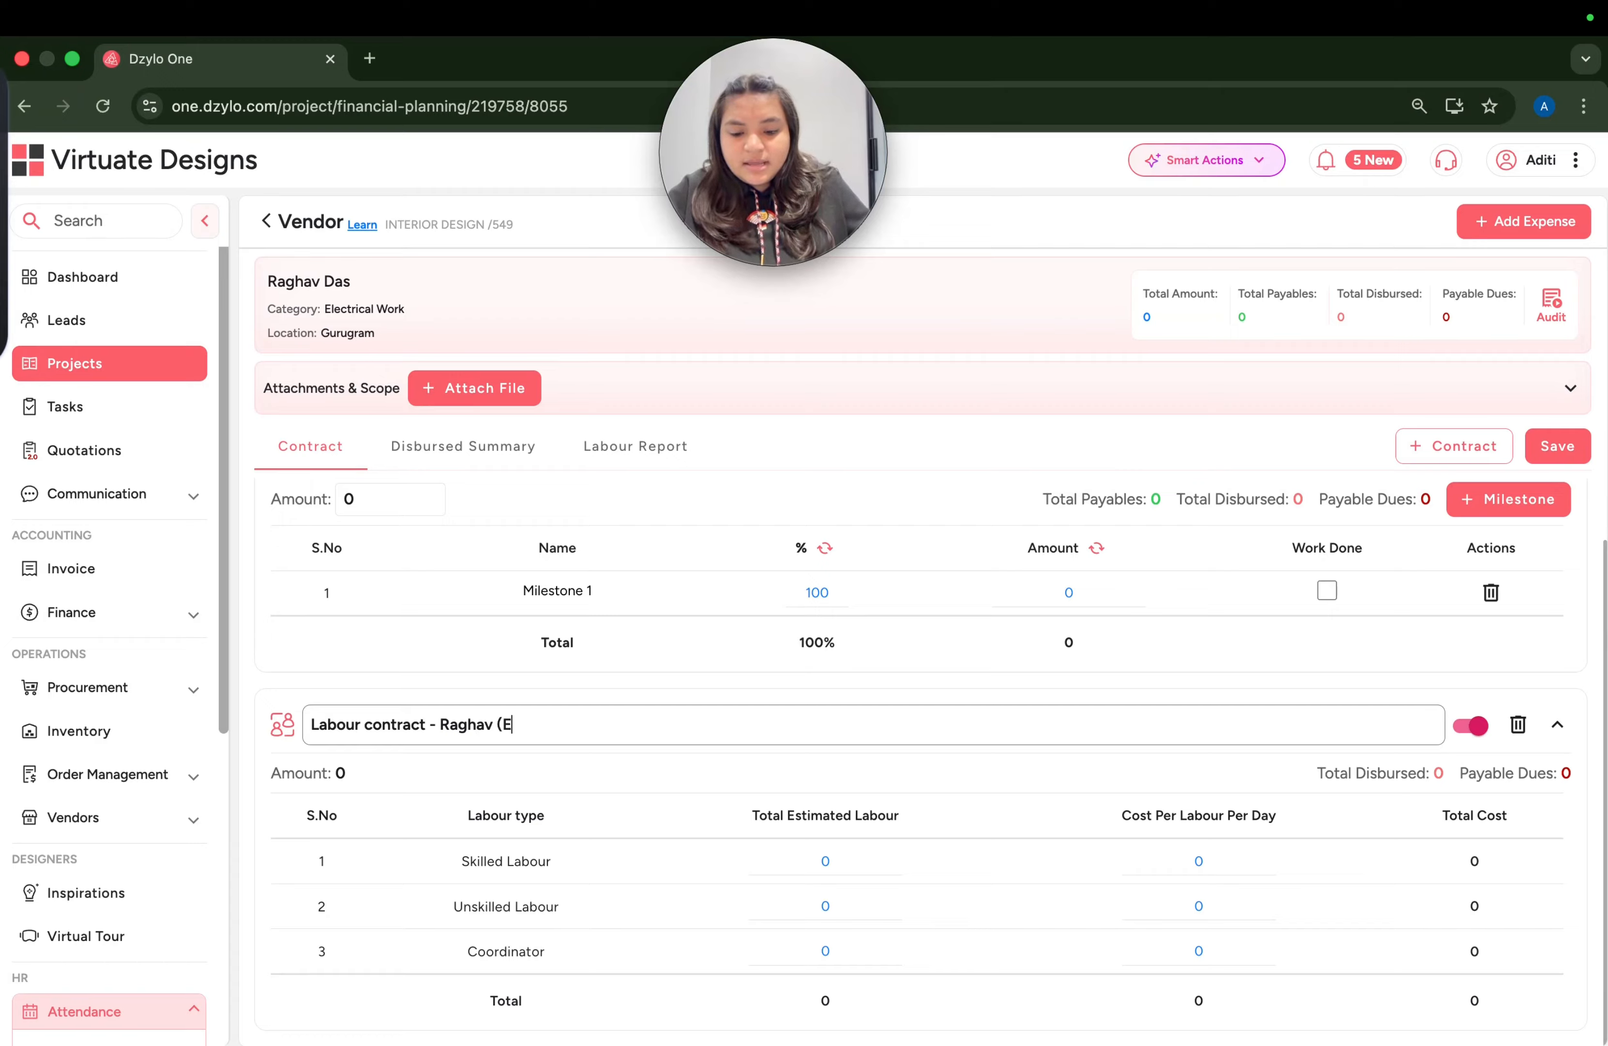
{"action": "type", "text": "lectrical"}
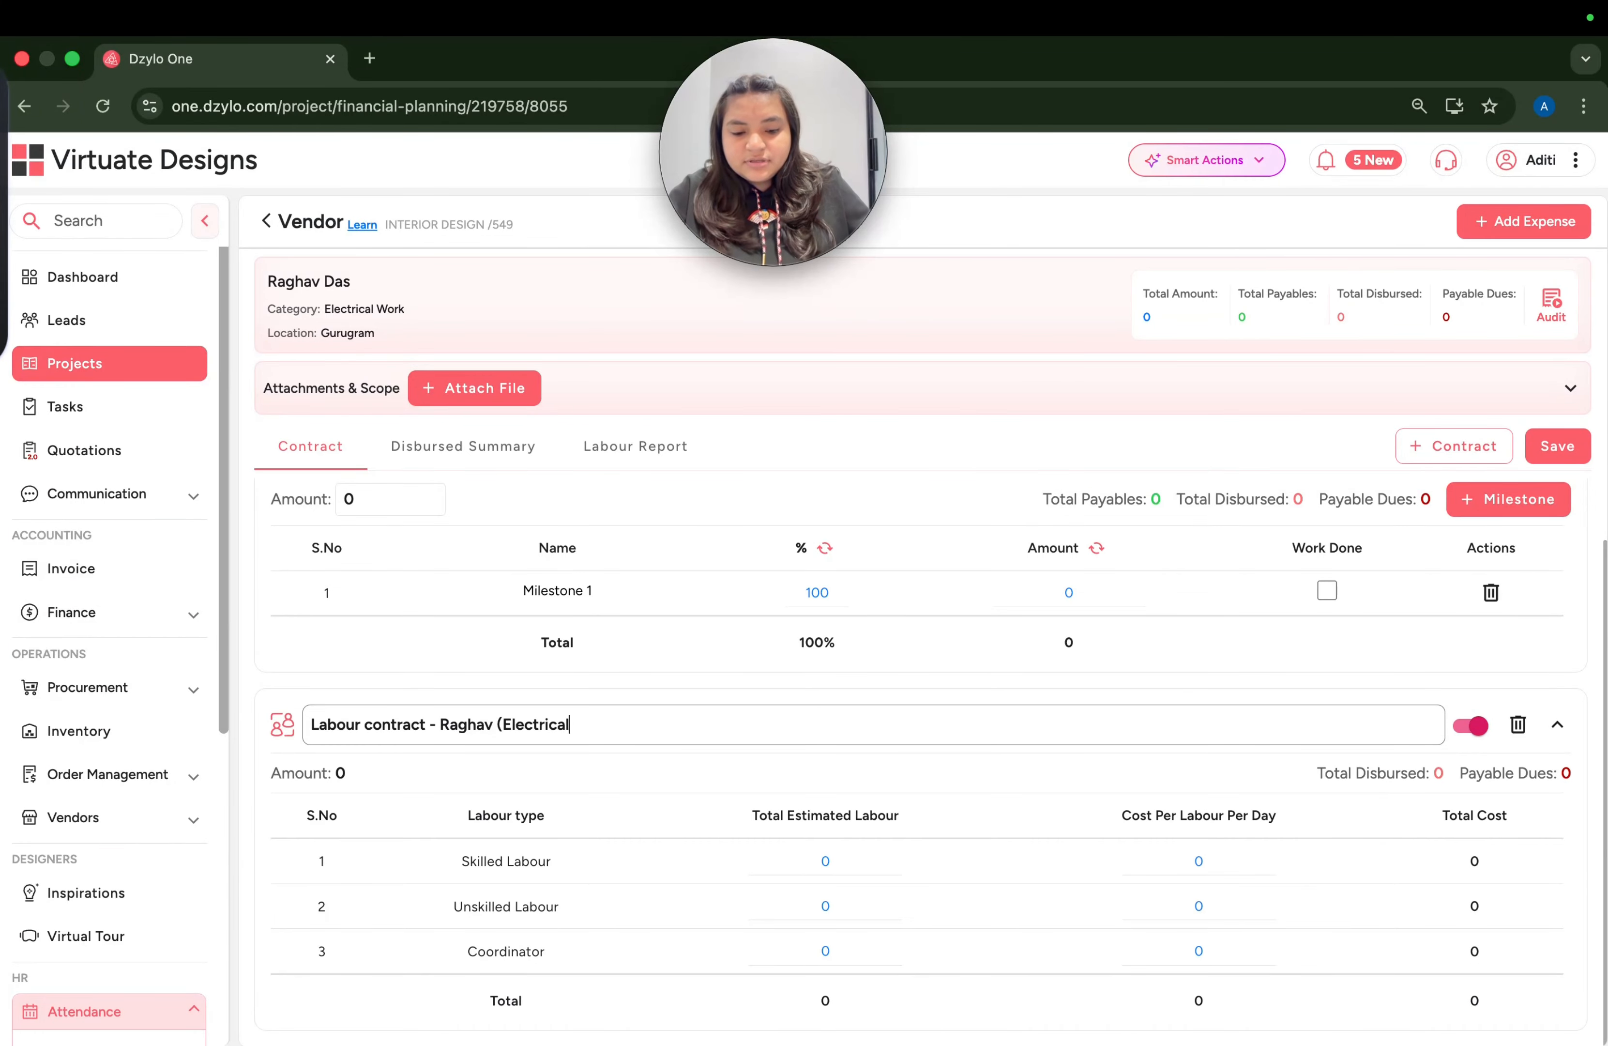
{"action": "scroll", "coordinate": [370, 842], "scroll_direction": "down", "scroll_amount": 2}
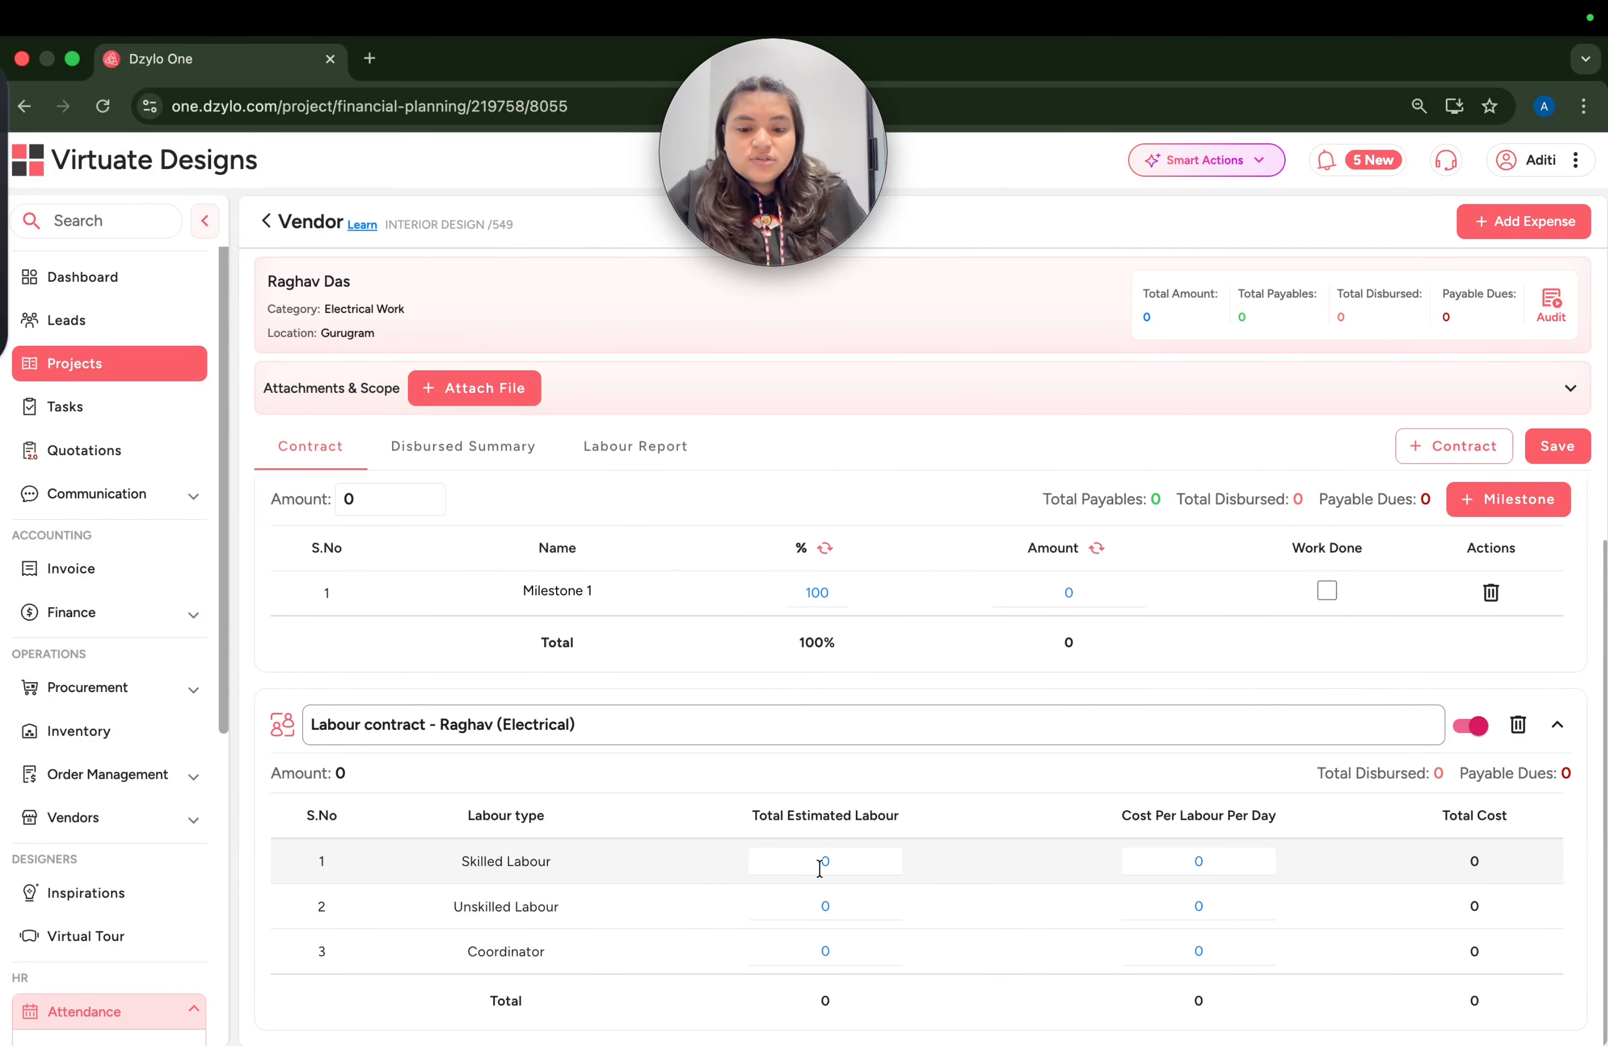
- Enter labour headcounts of 30 skilled, 45 unskilled and 8 coordinators
{"action": "left_click", "coordinate": [840, 861]}
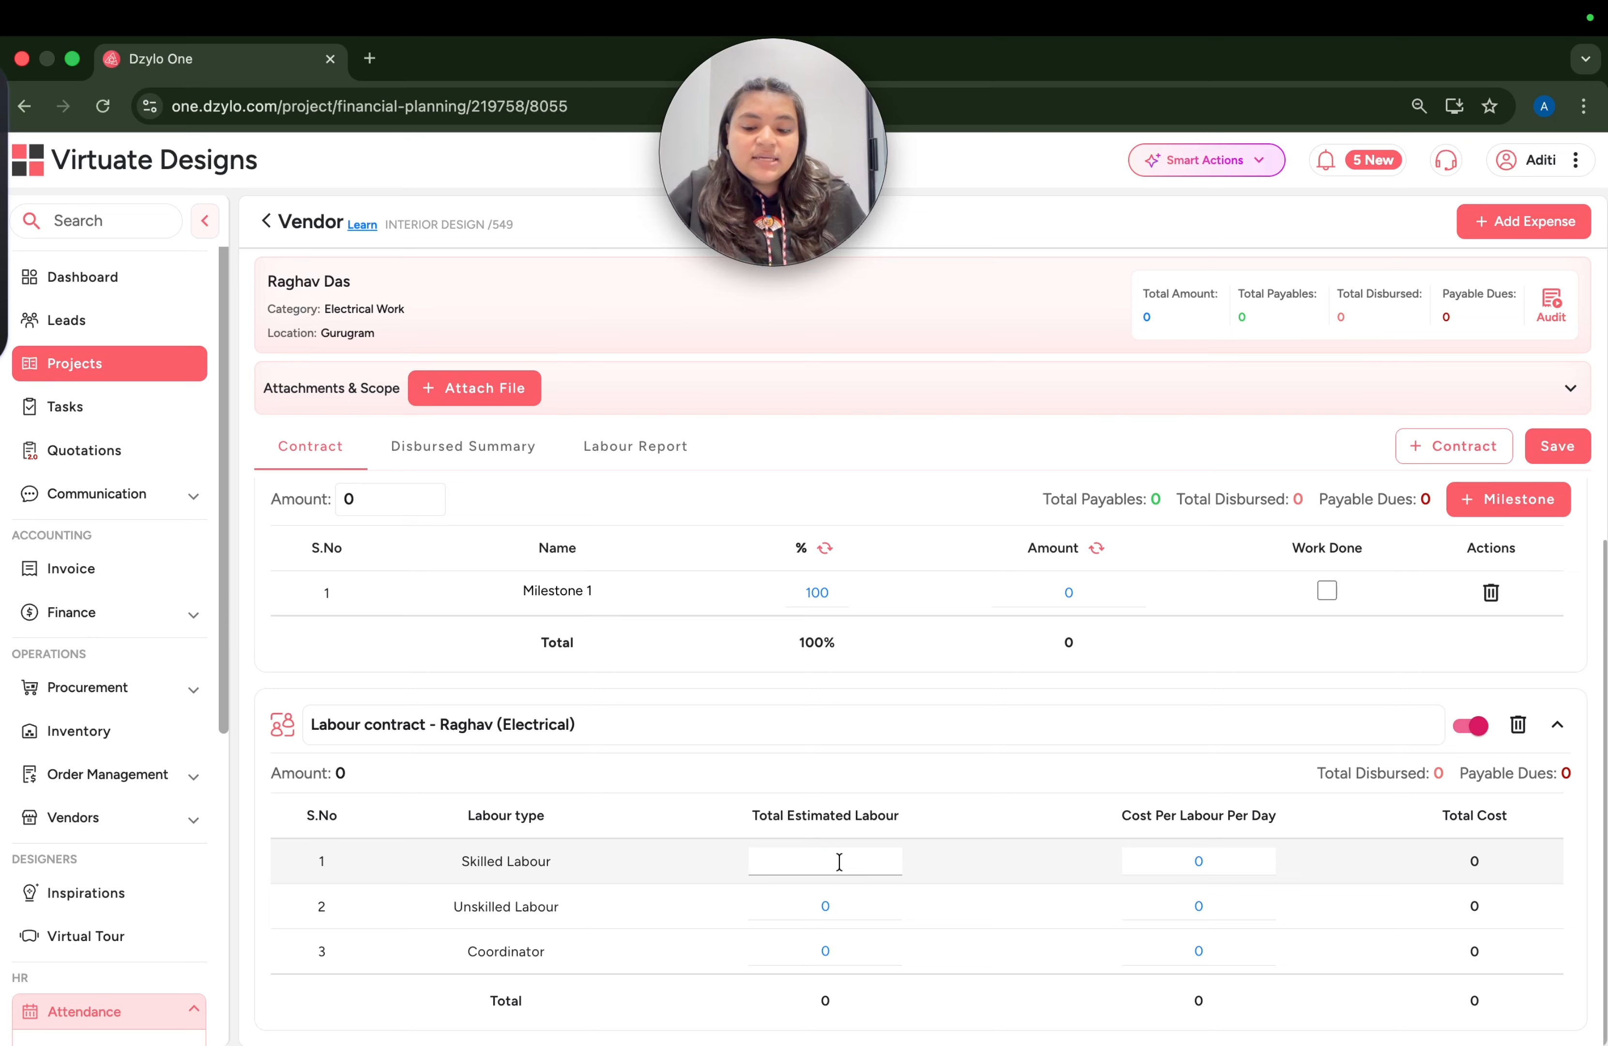
{"action": "type", "text": "30"}
{"action": "left_click", "coordinate": [841, 906]}
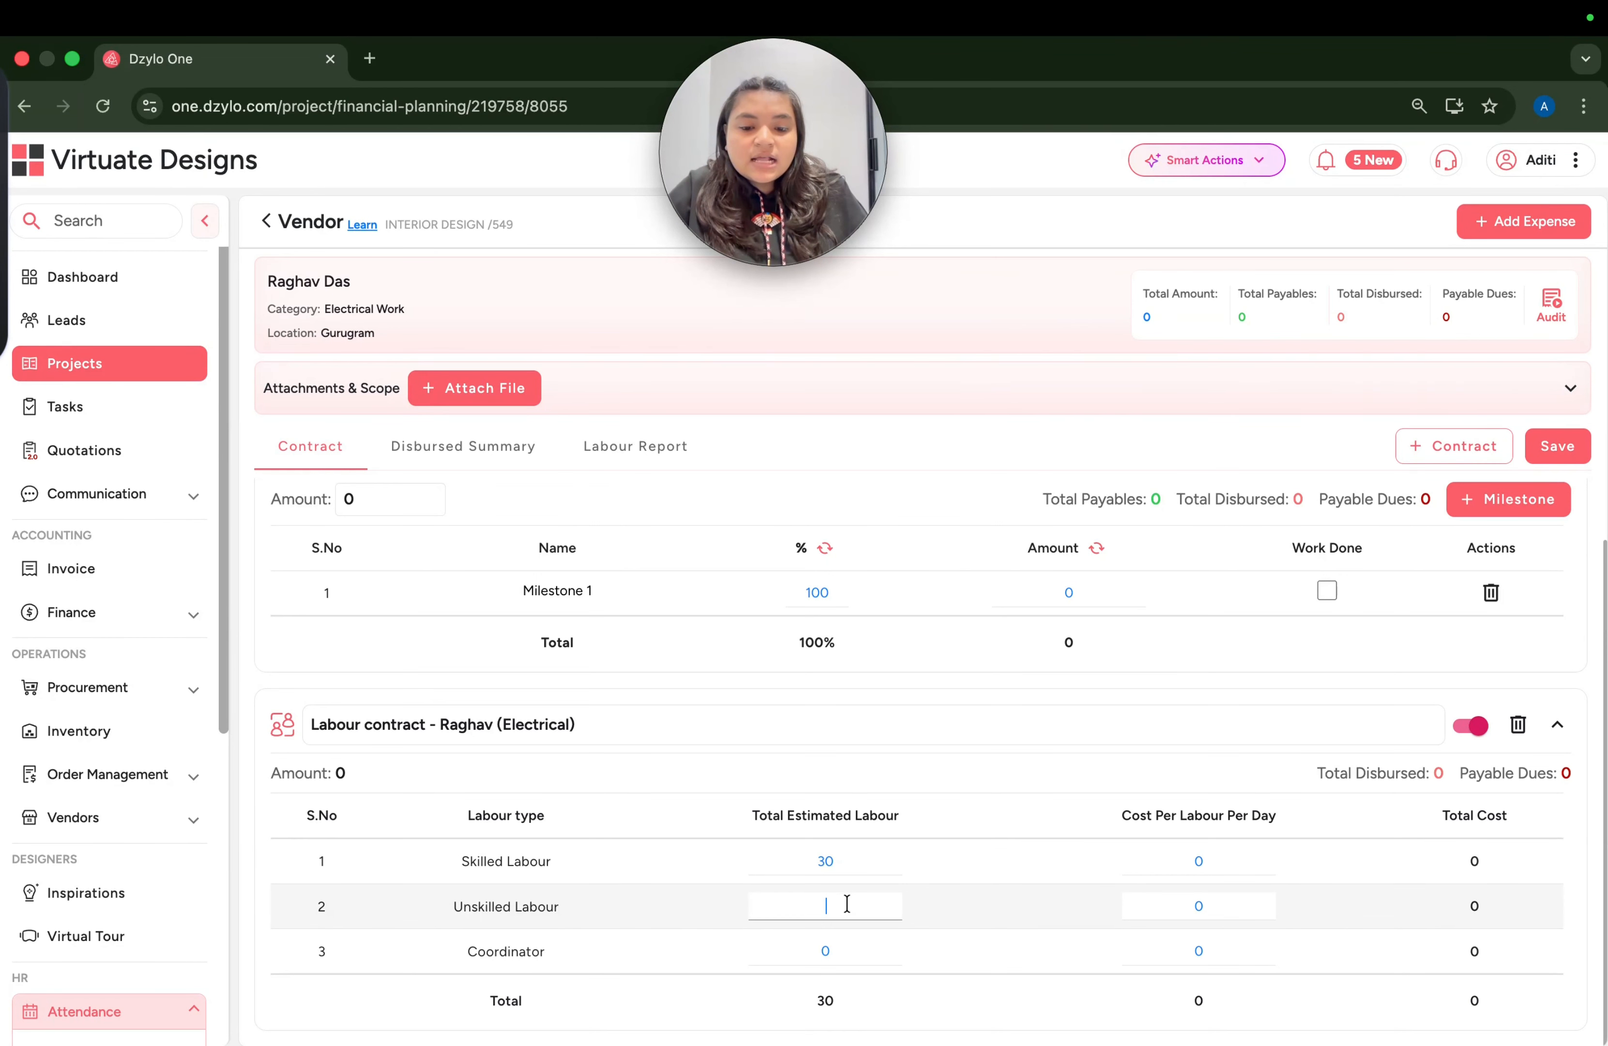
{"action": "type", "text": "45"}
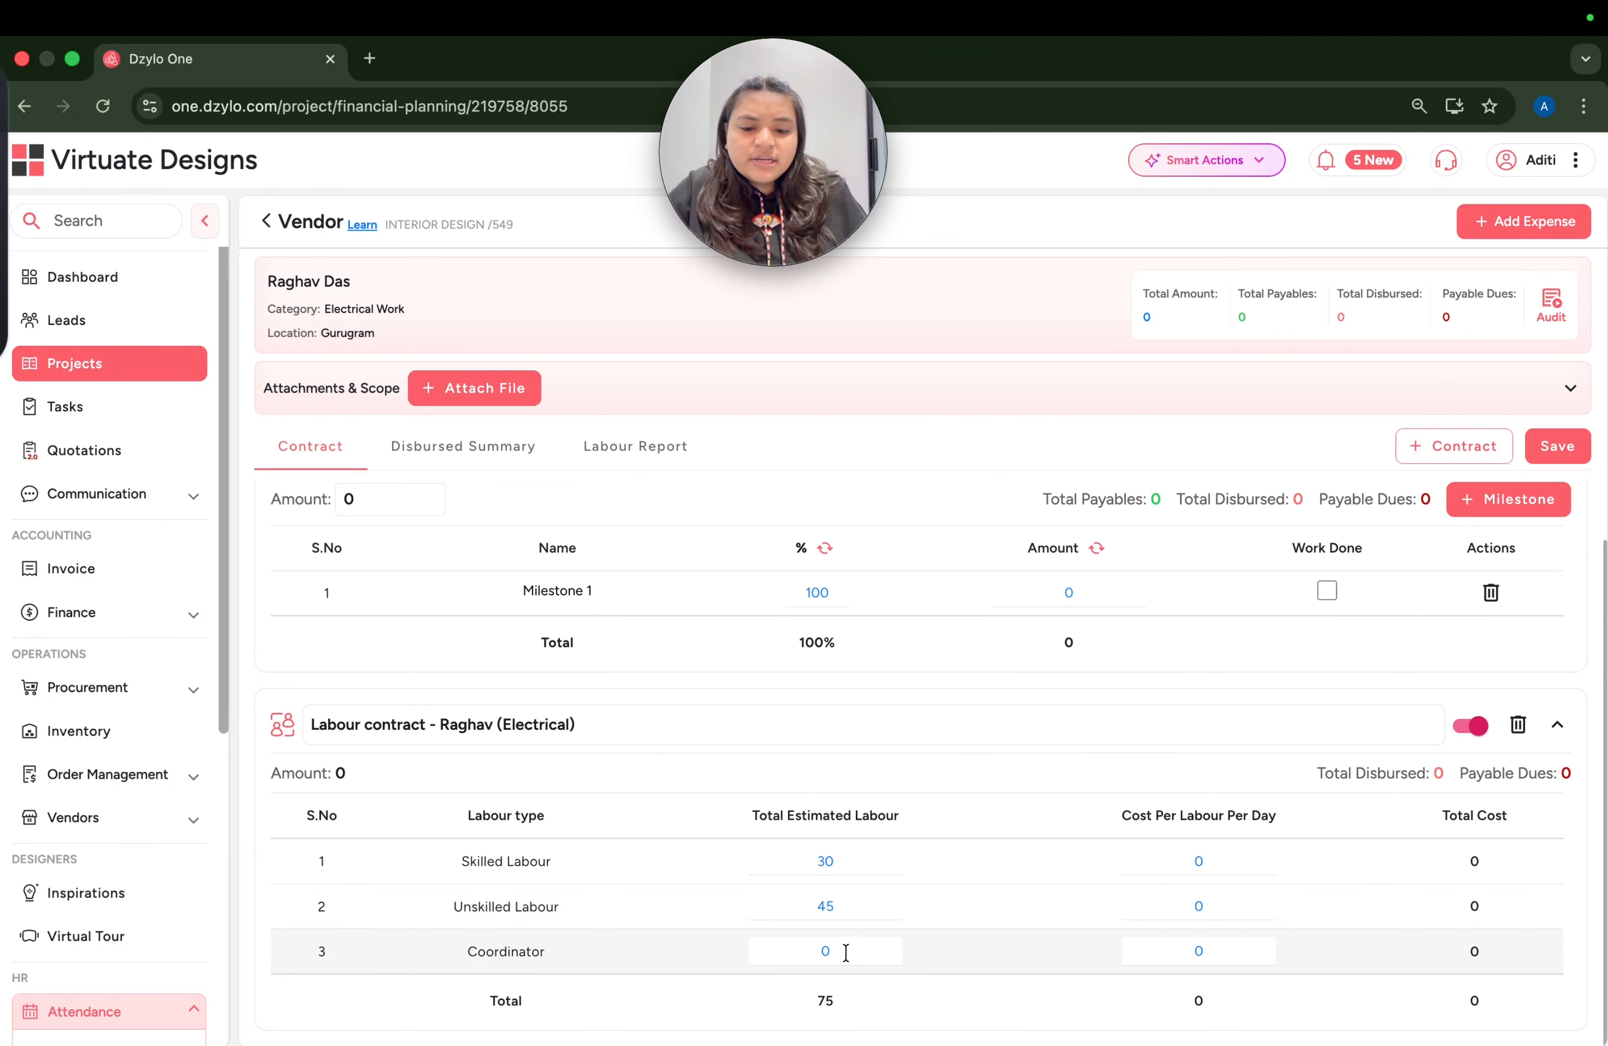
{"action": "left_click", "coordinate": [846, 952]}
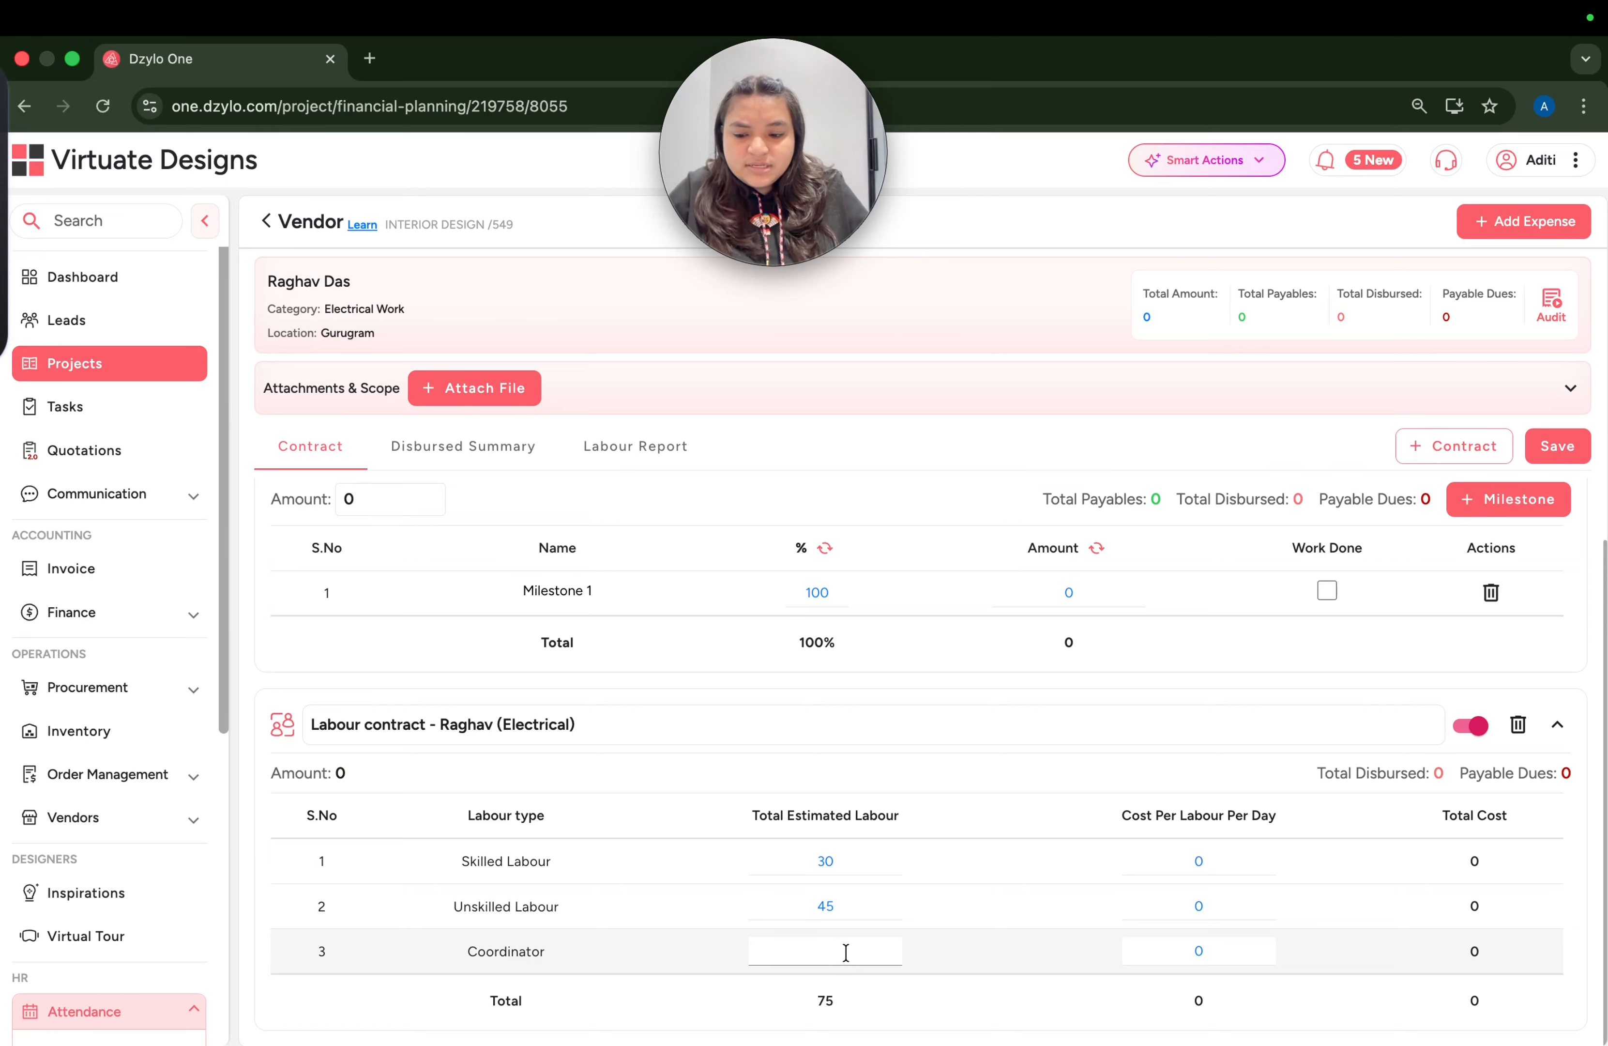
{"action": "type", "text": "8"}
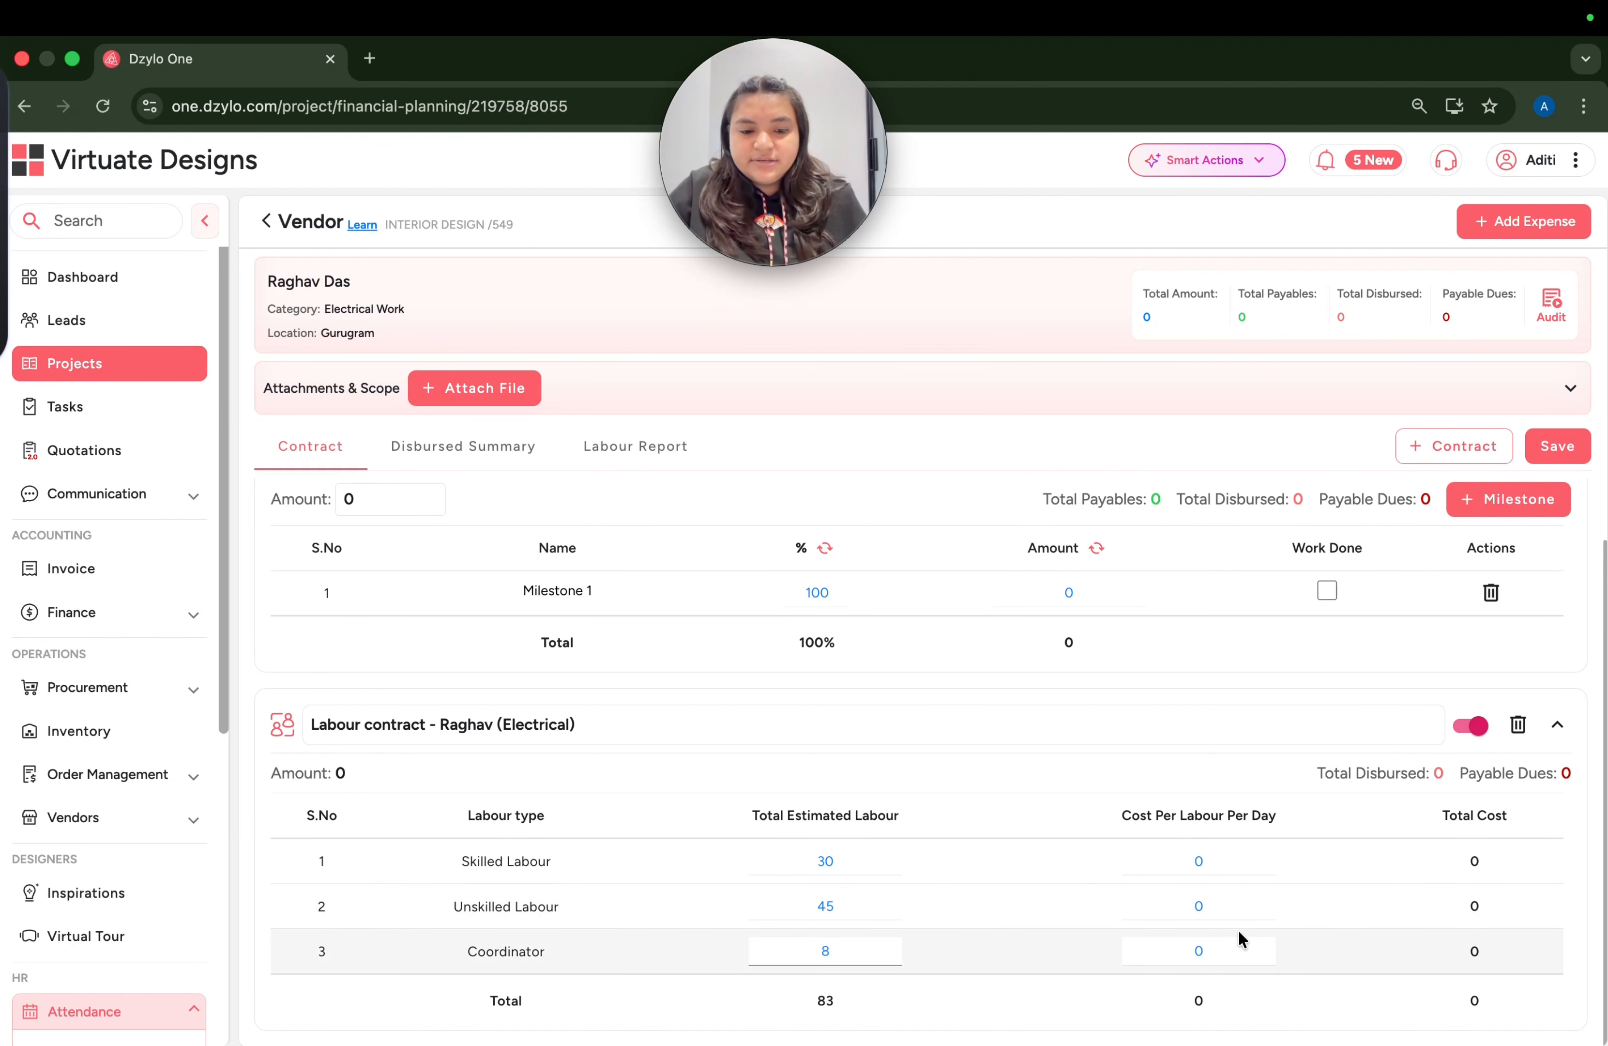
- Set daily costs of 400 skilled, 350 unskilled and 750 coordinator, totalling 33,750
{"action": "left_click", "coordinate": [1221, 857]}
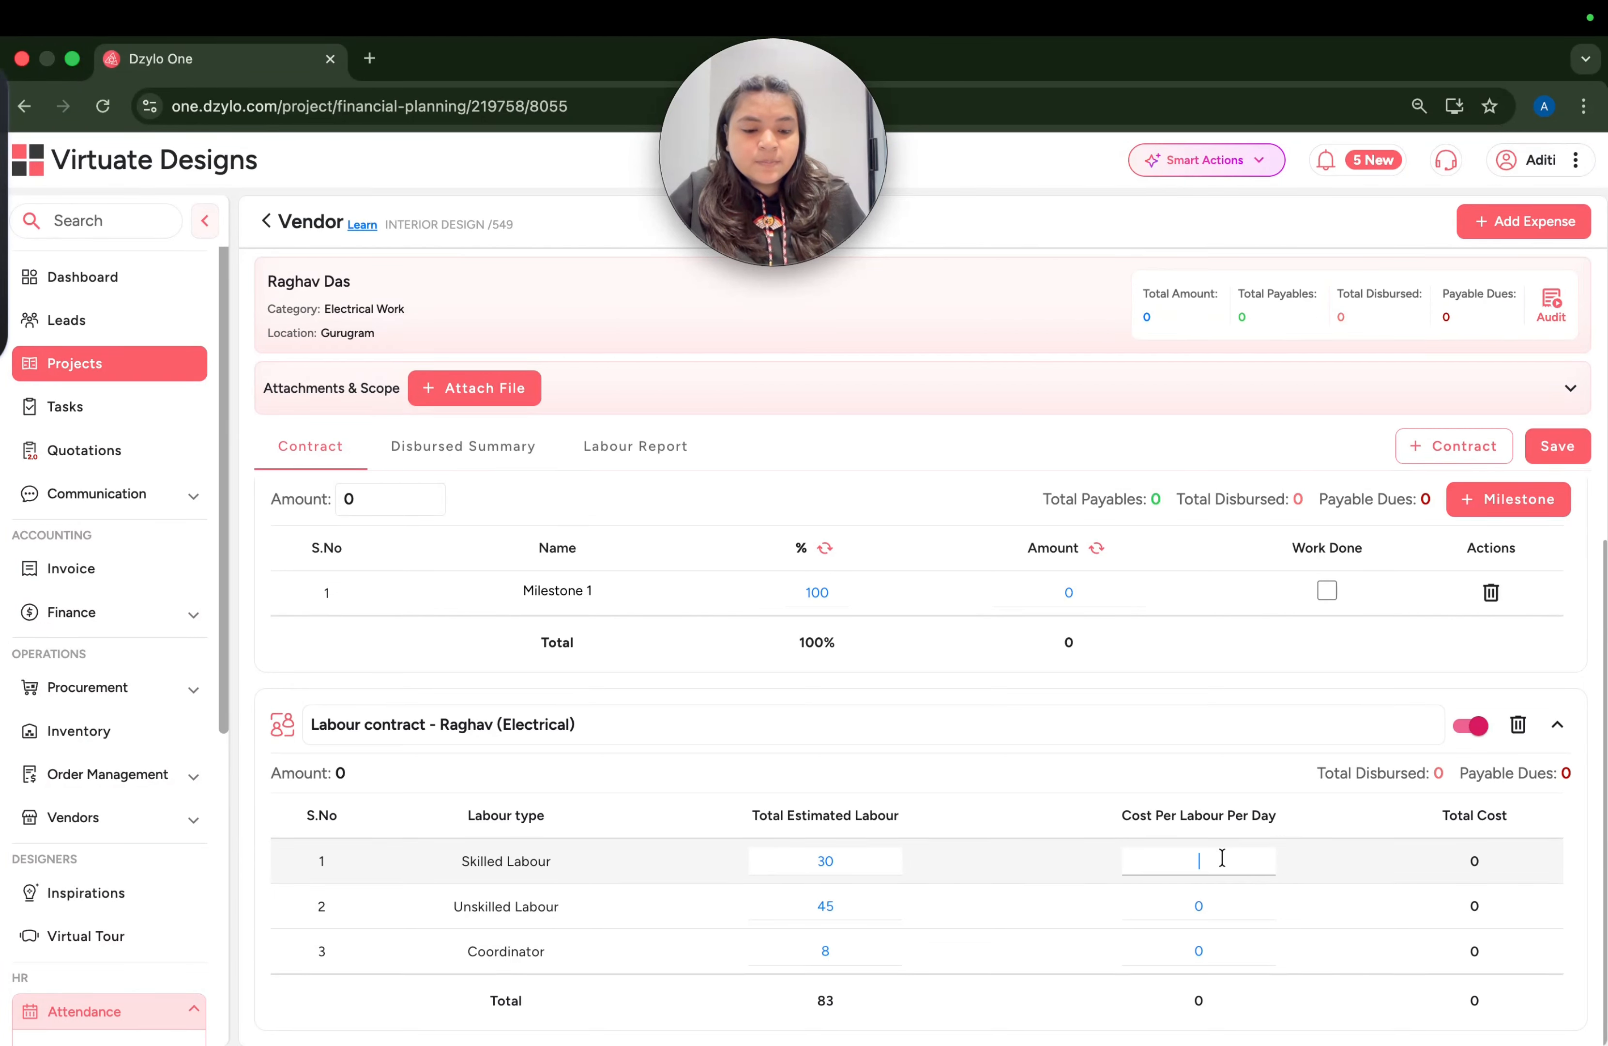
{"action": "type", "text": "400"}
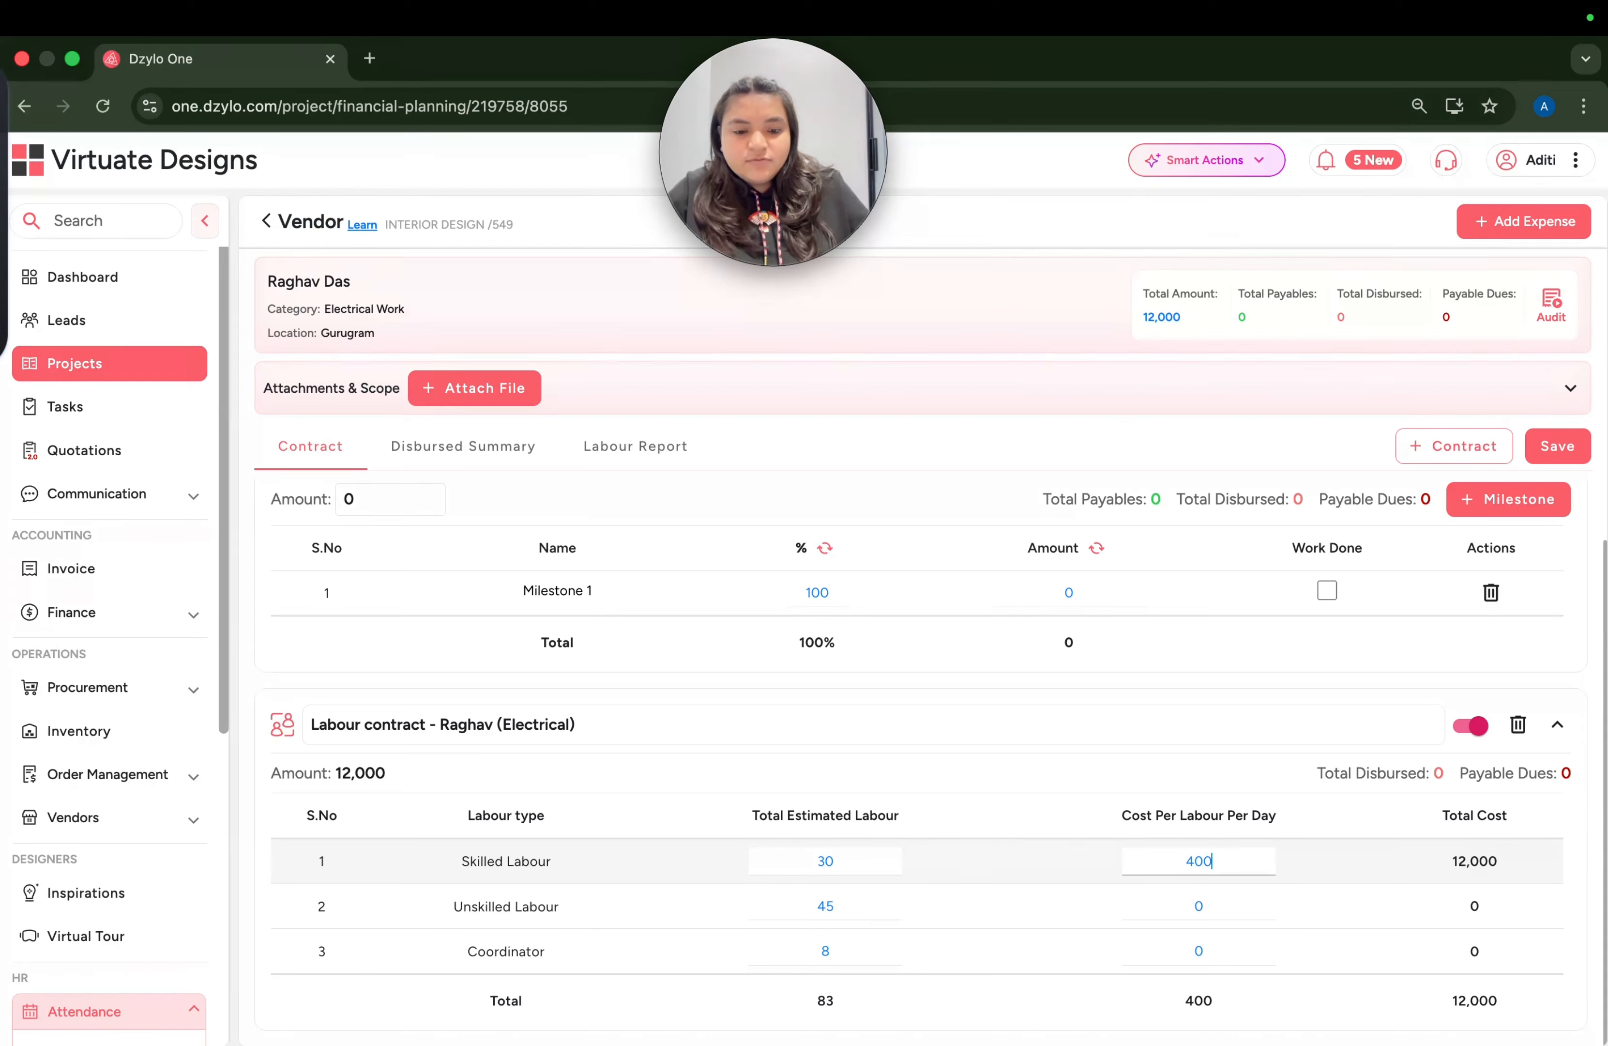
{"action": "left_click", "coordinate": [1221, 899]}
{"action": "type", "text": "350"}
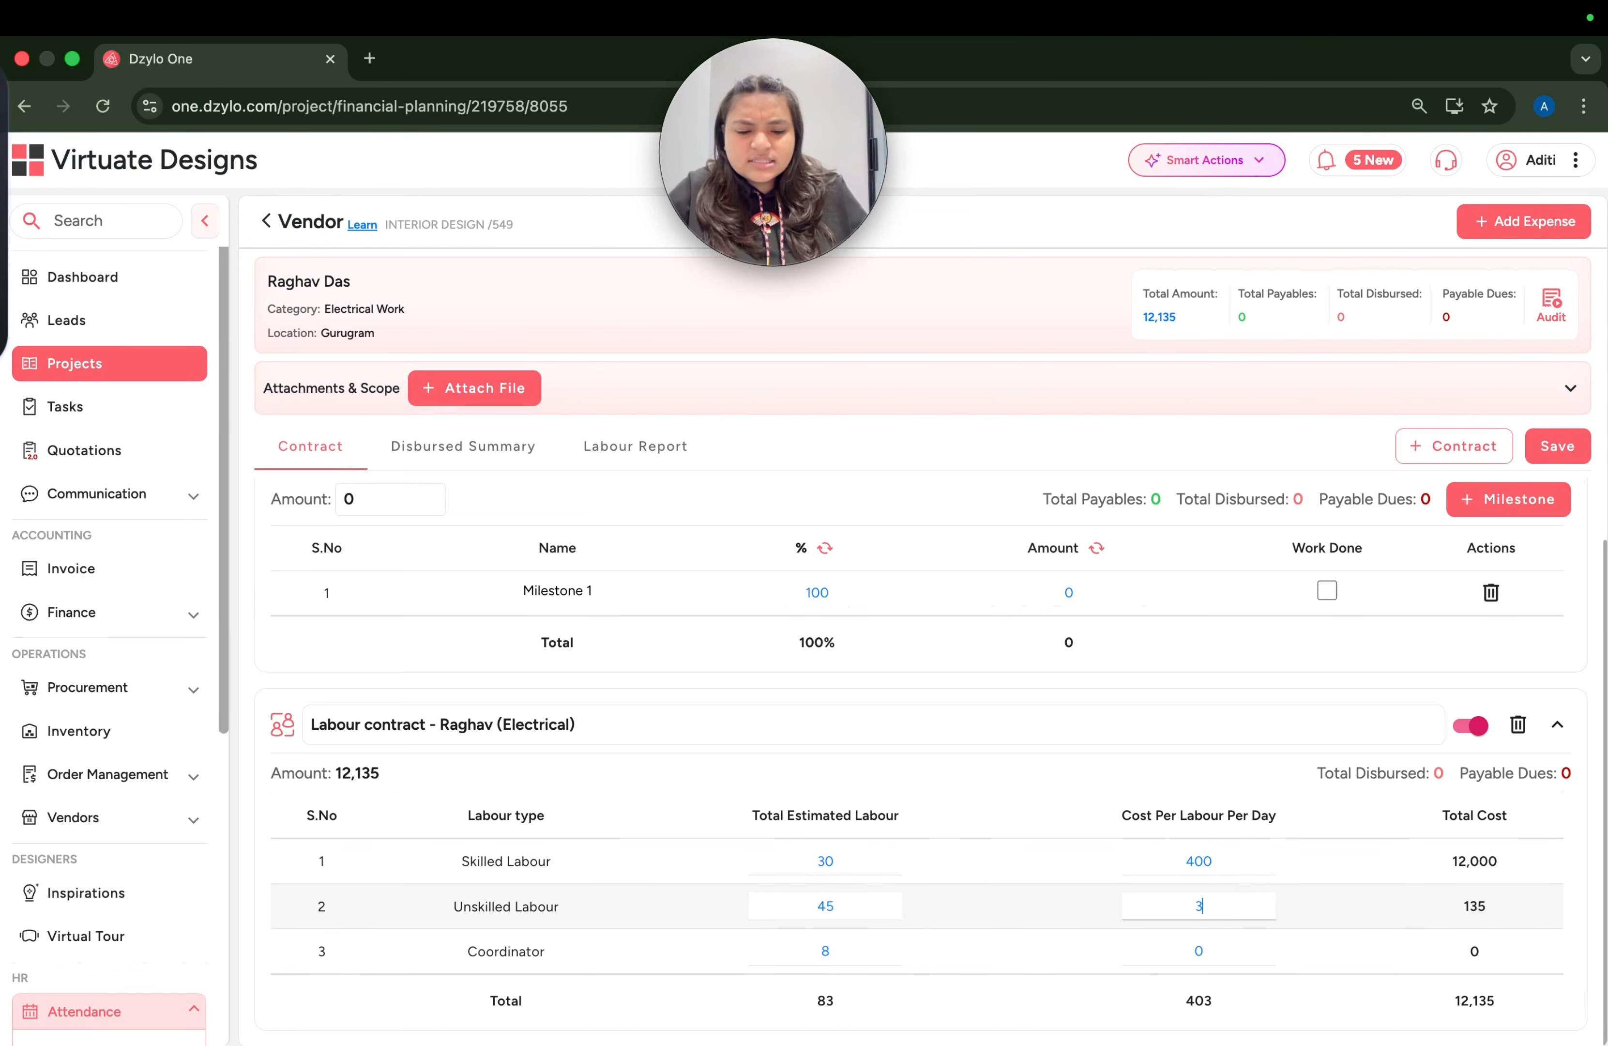
{"action": "left_click", "coordinate": [1230, 956]}
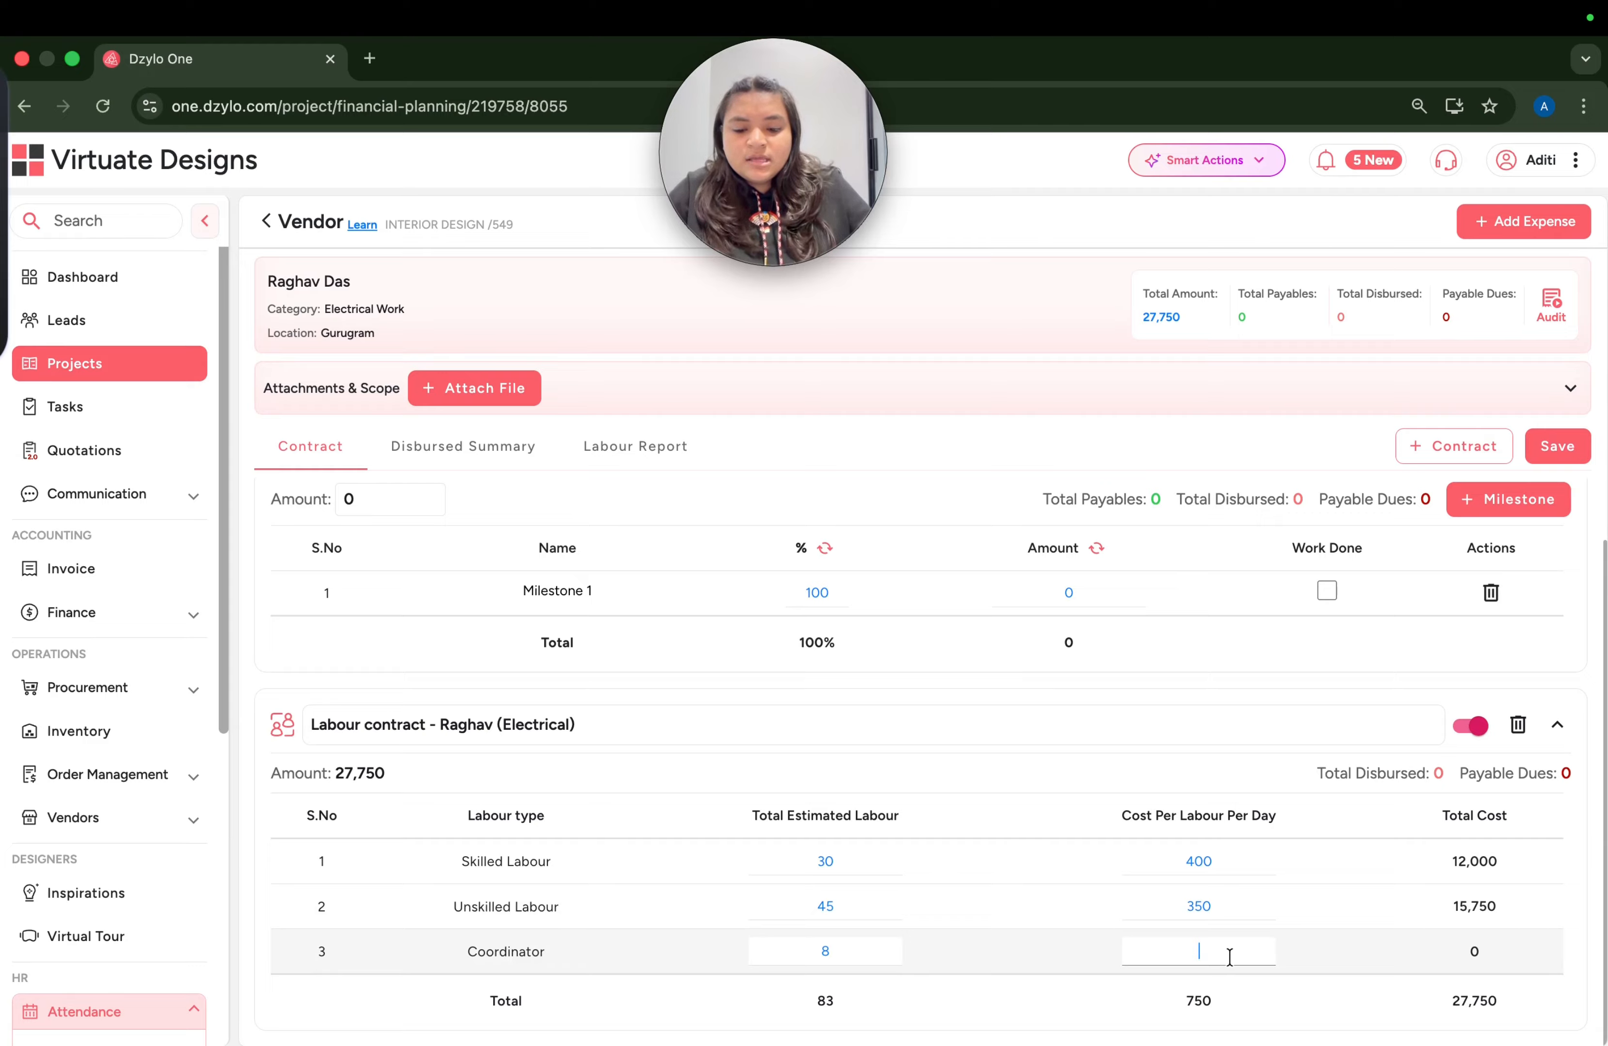
{"action": "type", "text": "750"}
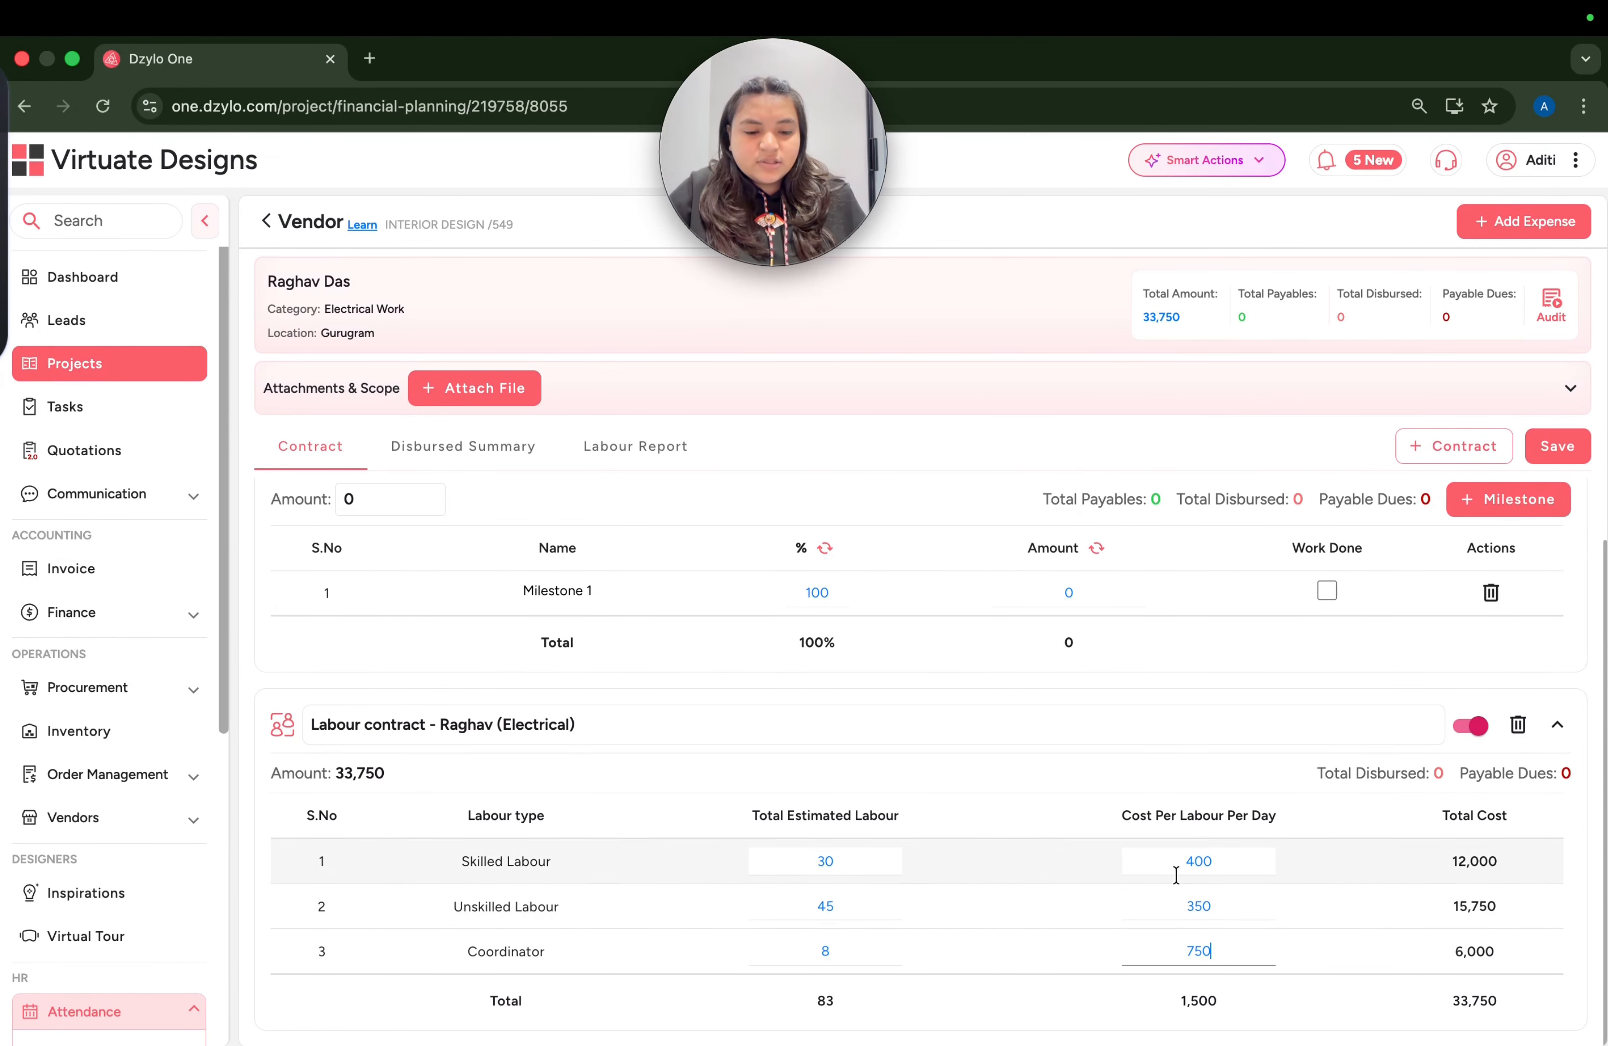
- Save the labour contract and confirm the update so the vendor shows 33,750 agreed
{"action": "left_click", "coordinate": [1549, 445]}
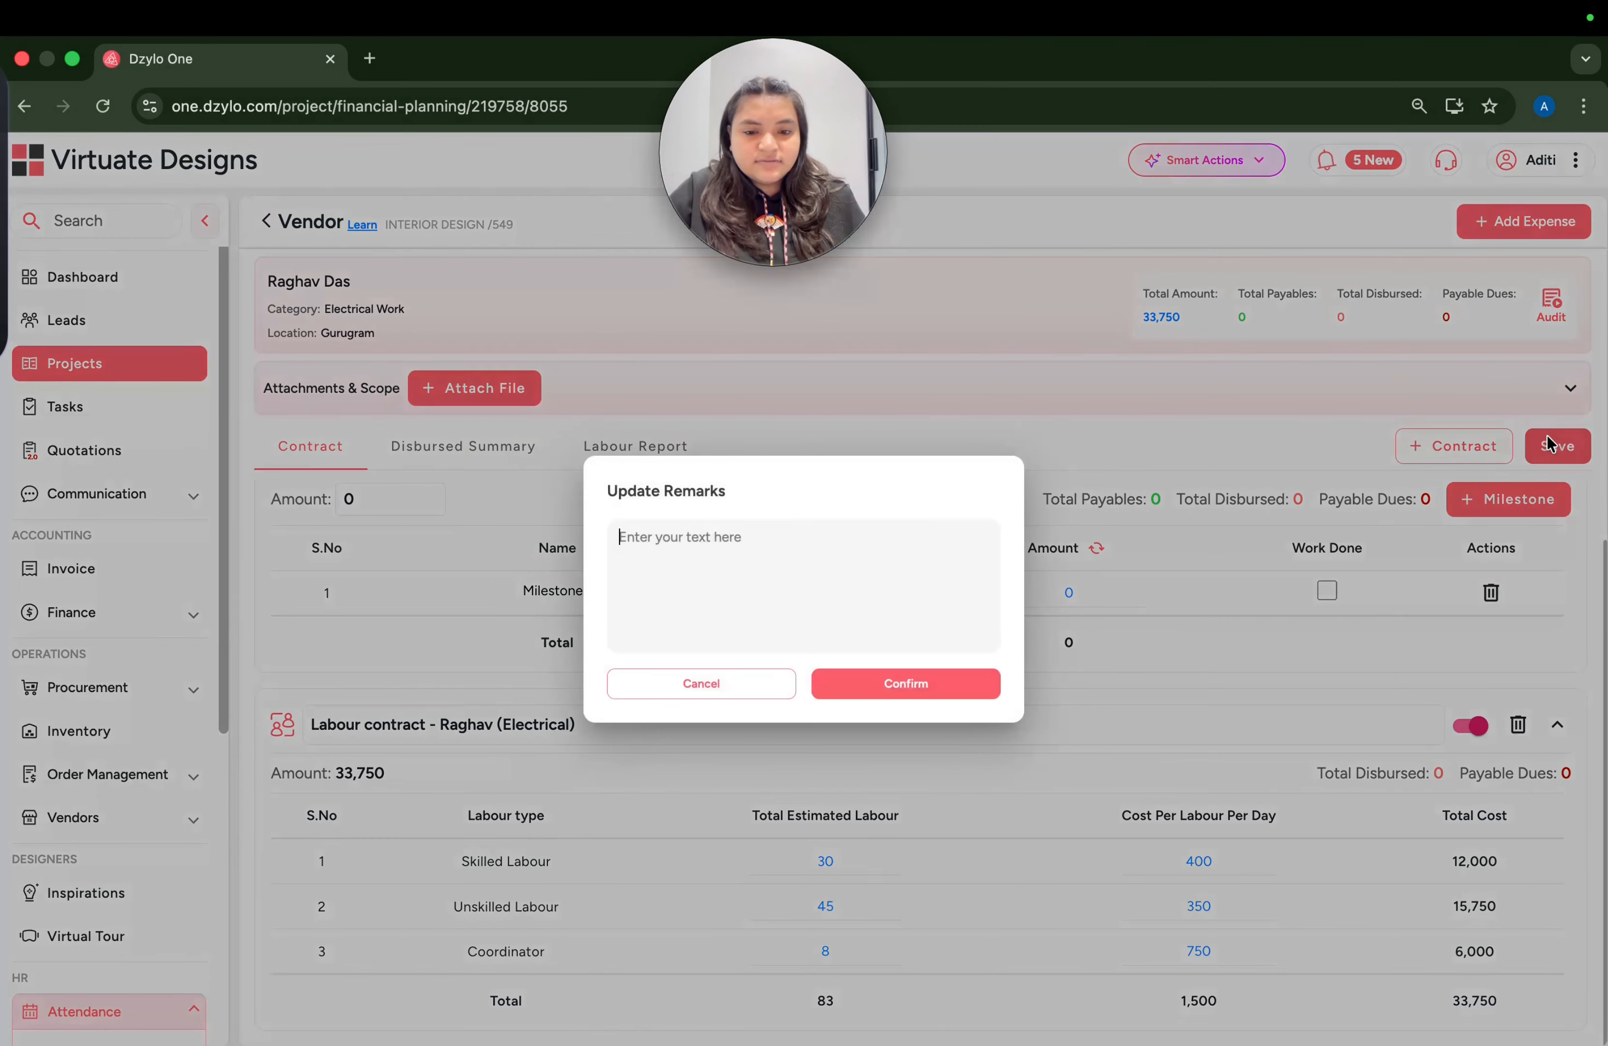
{"action": "left_click", "coordinate": [913, 685]}
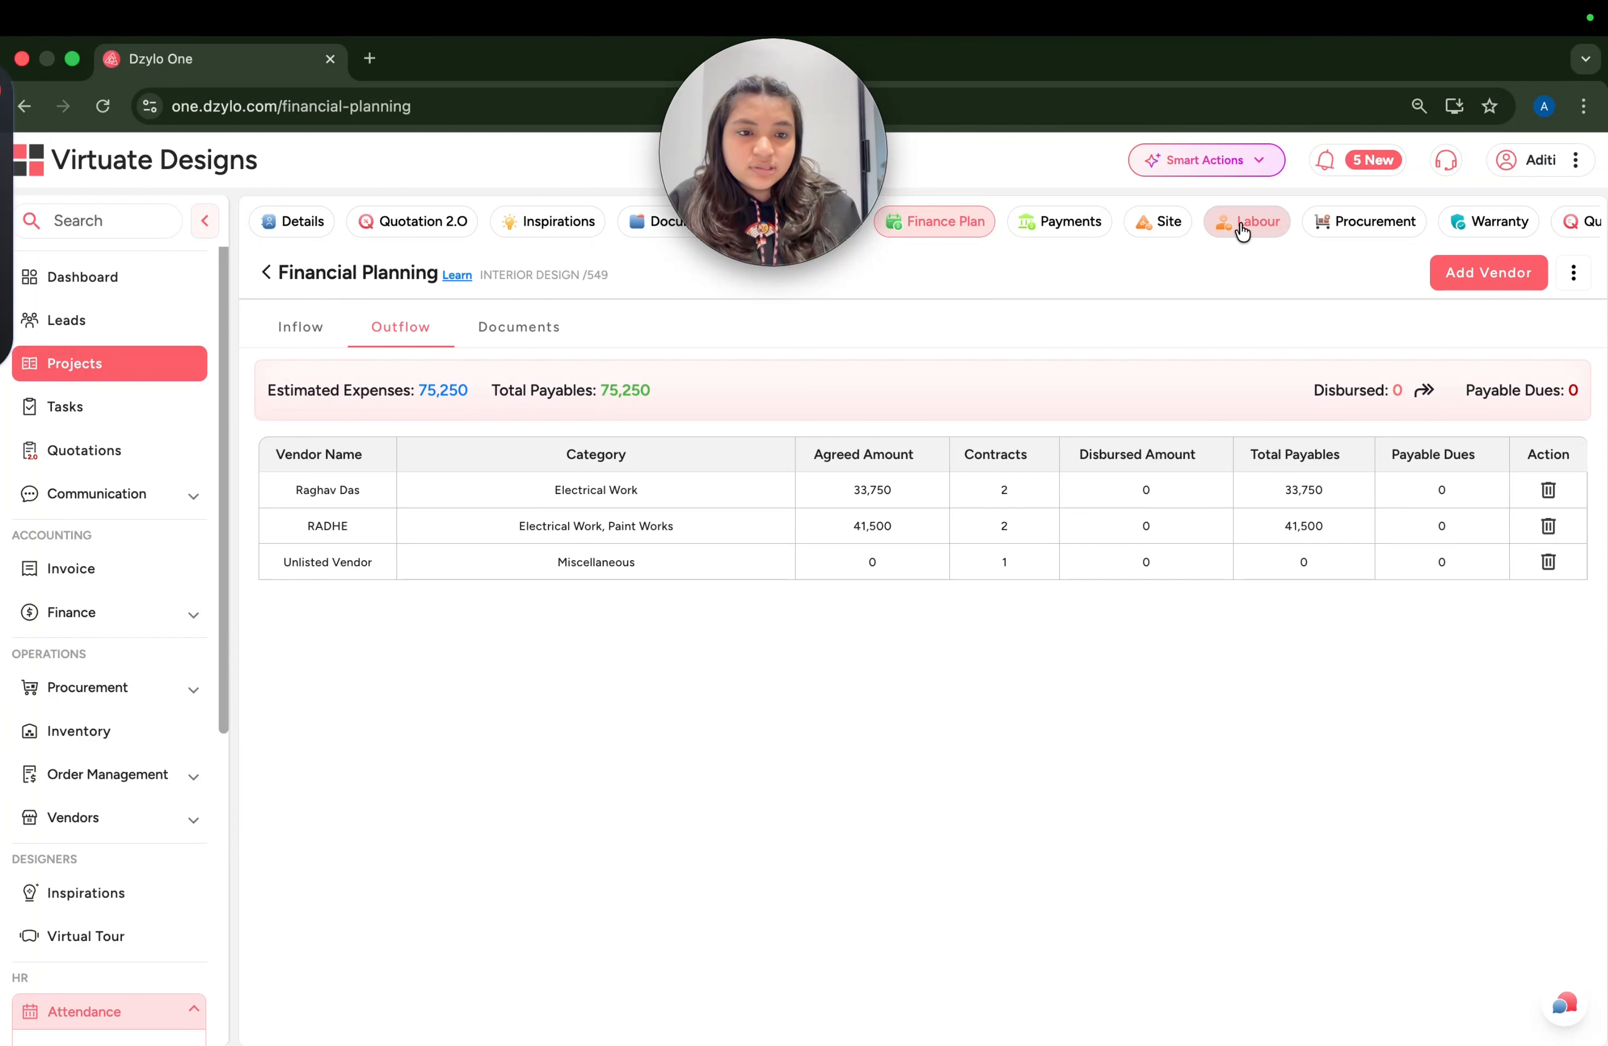
- Start a new attendance entry in the Labour Report dated 5 February 2026
{"action": "left_click", "coordinate": [293, 279]}
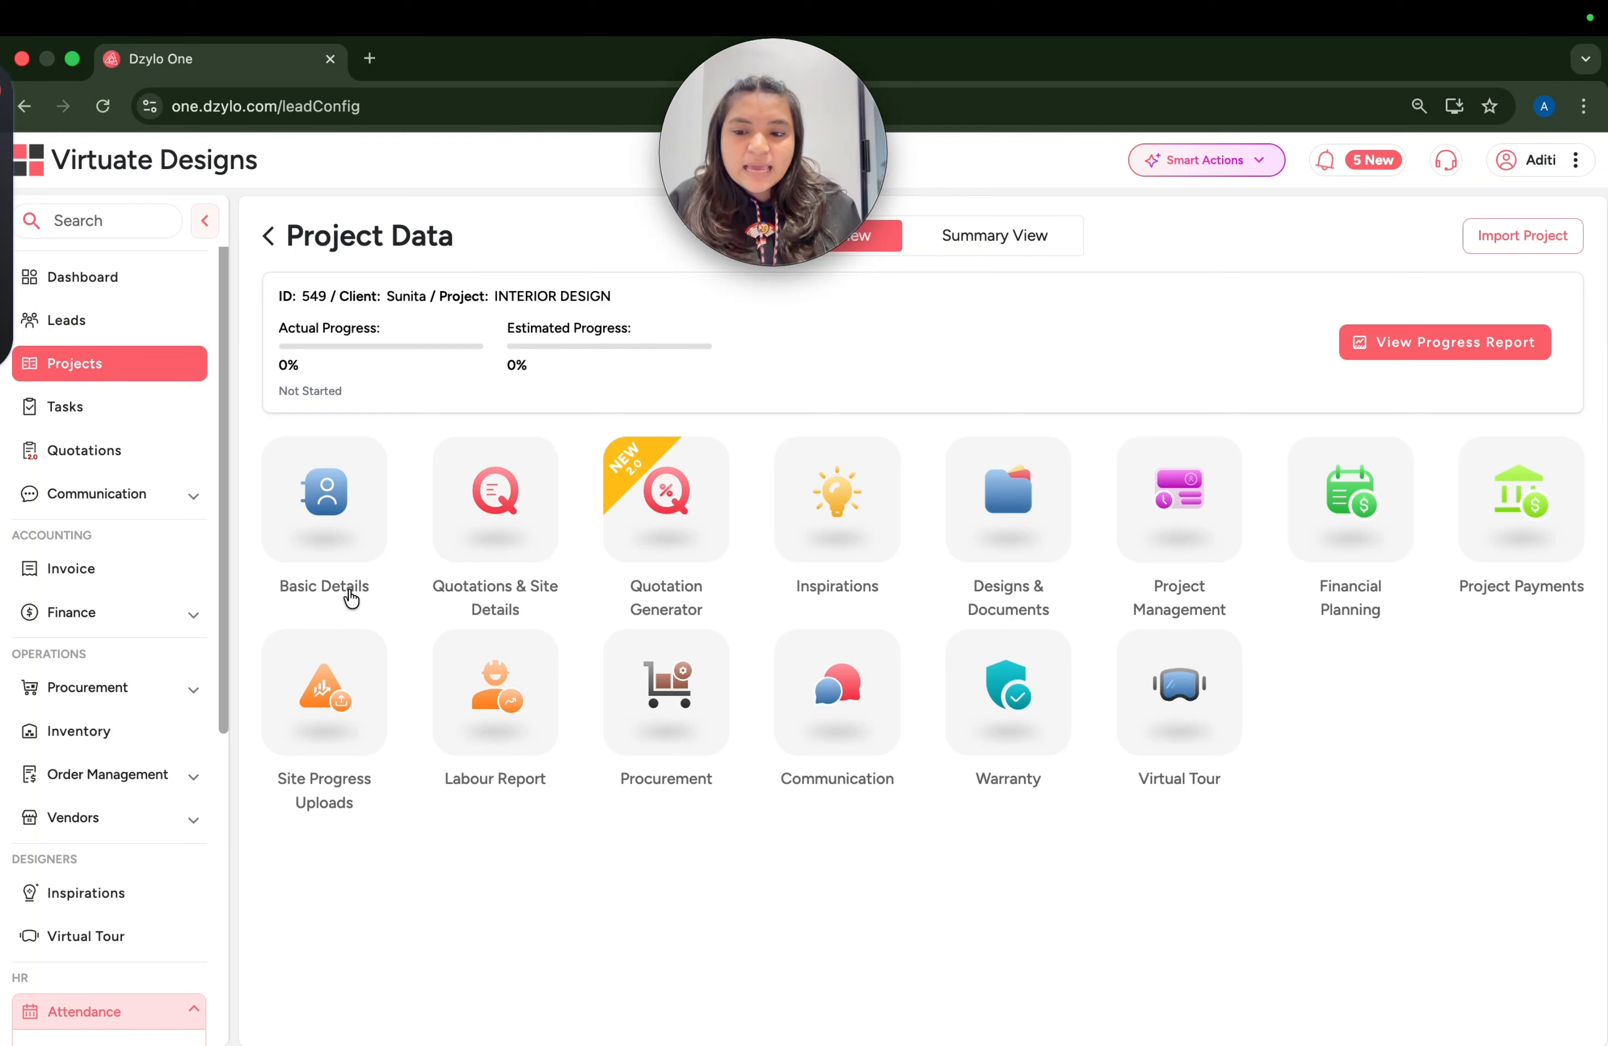
{"action": "left_click", "coordinate": [503, 701]}
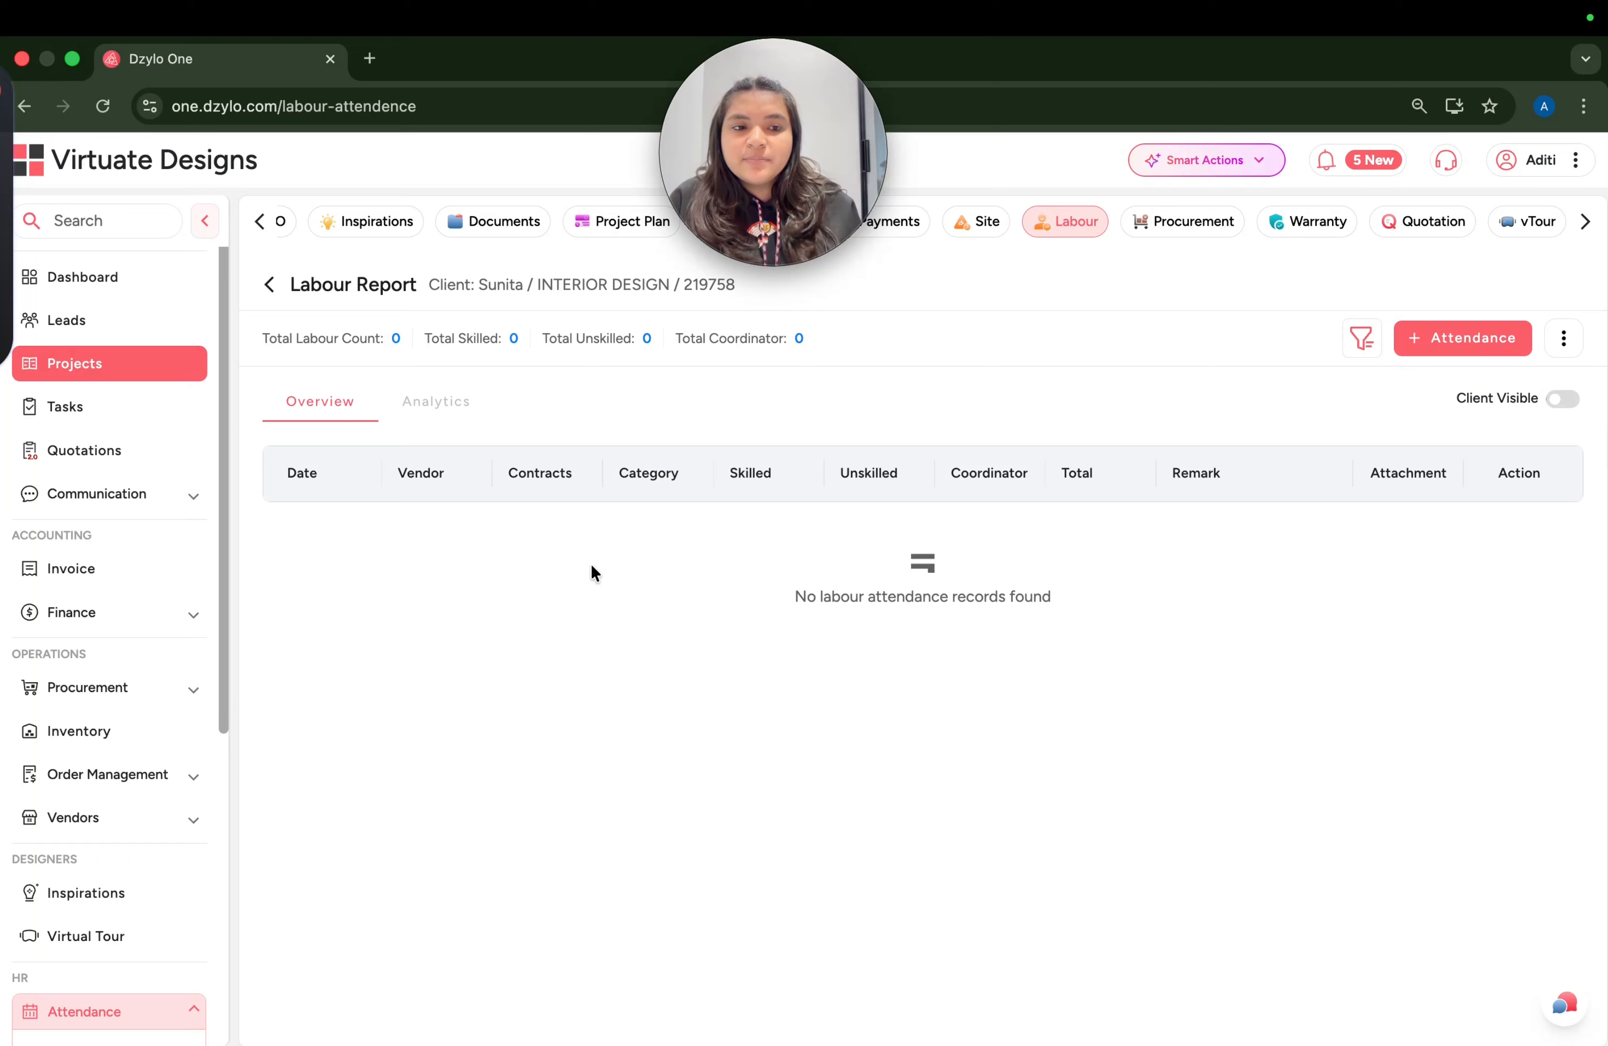
{"action": "left_click", "coordinate": [1484, 344]}
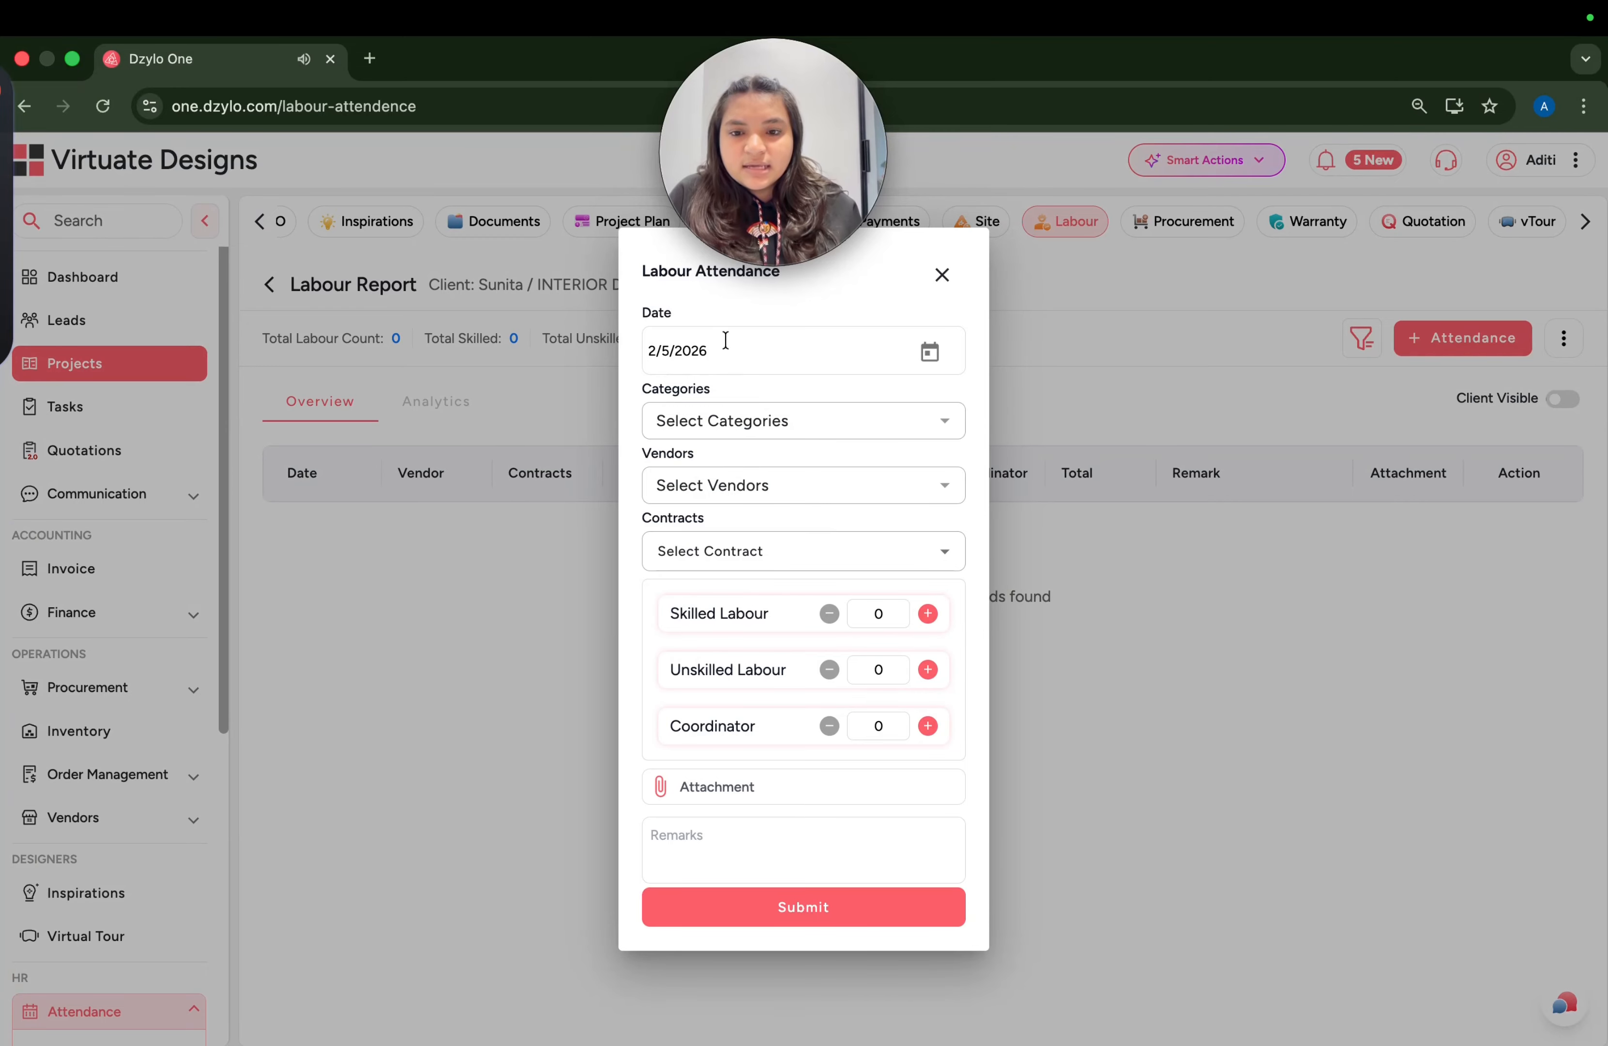
{"action": "left_click", "coordinate": [929, 352]}
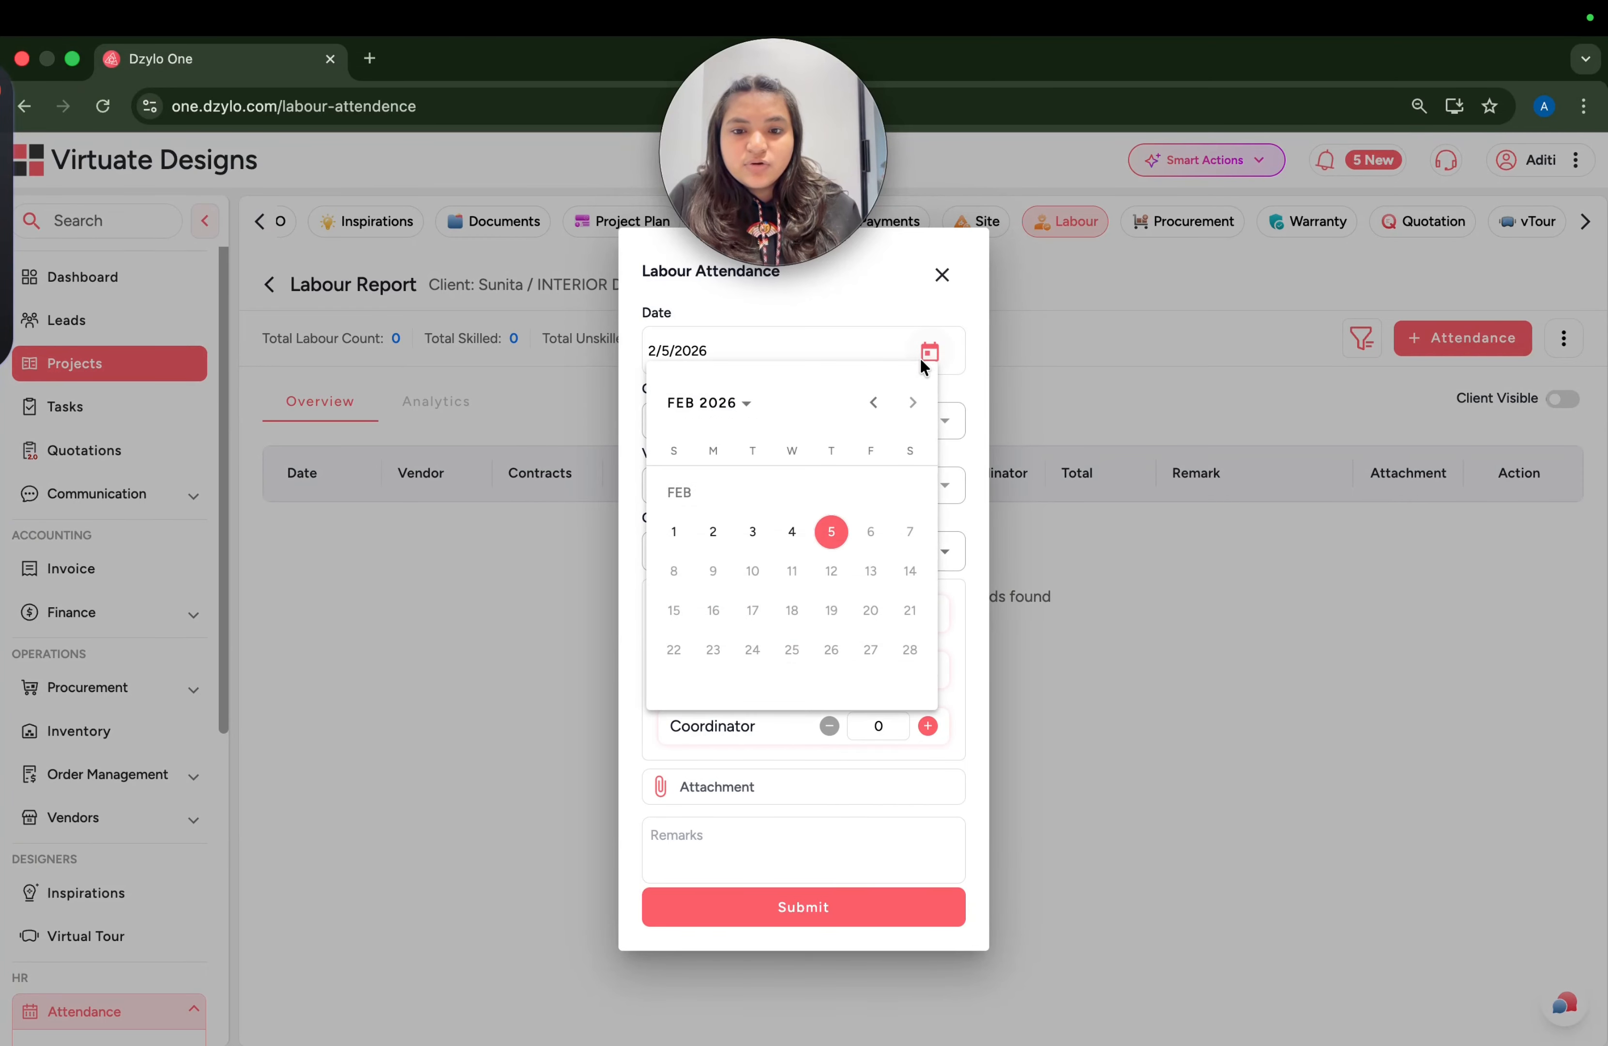
{"action": "left_click", "coordinate": [831, 535]}
- Select category Electrical Work, the electrical vendor and its electrical labour contract
{"action": "left_click", "coordinate": [722, 422]}
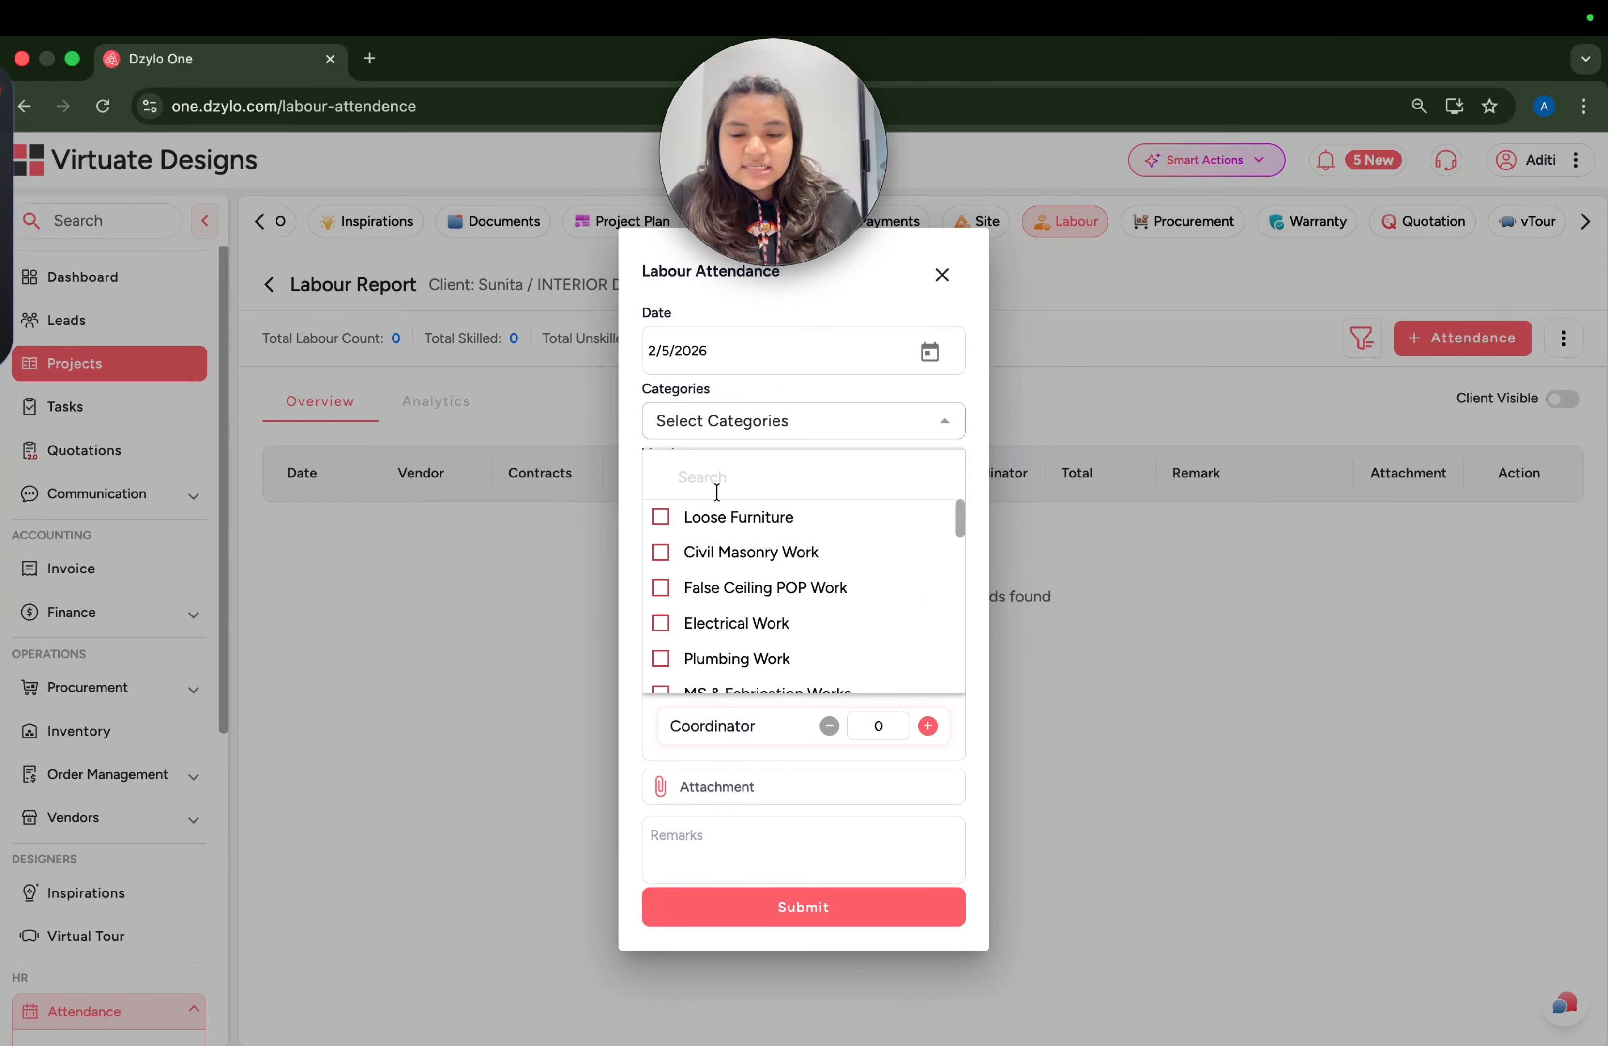
{"action": "type", "text": "ele"}
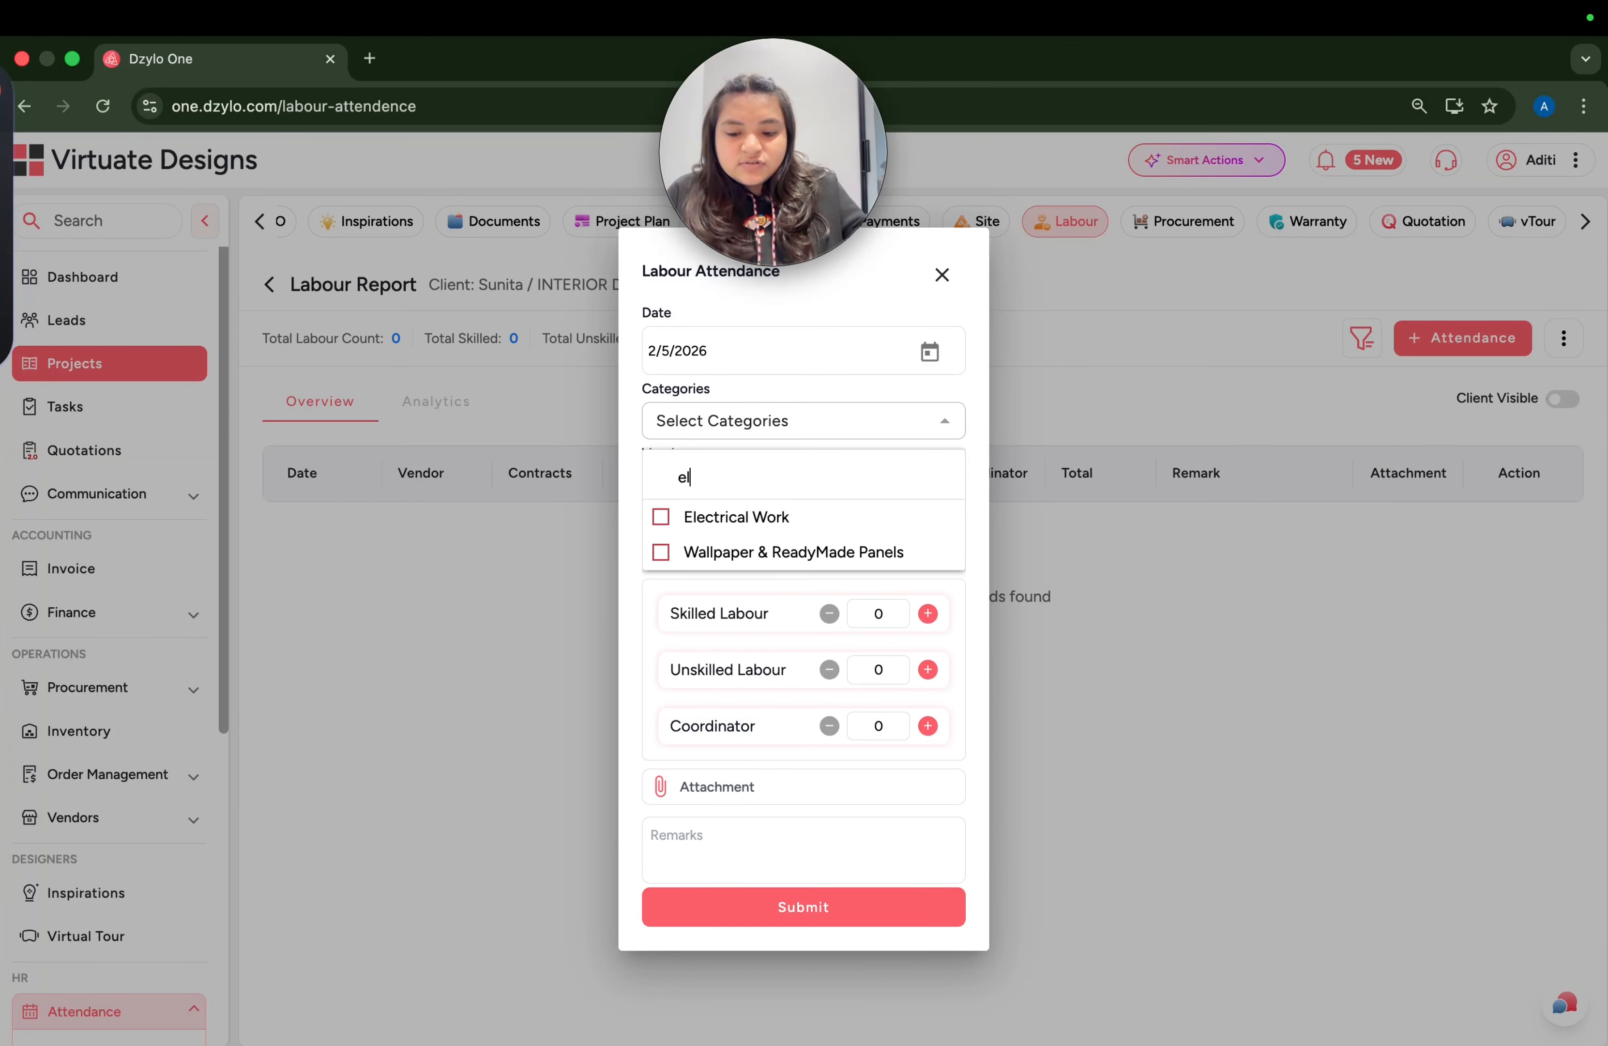
{"action": "left_click", "coordinate": [667, 529]}
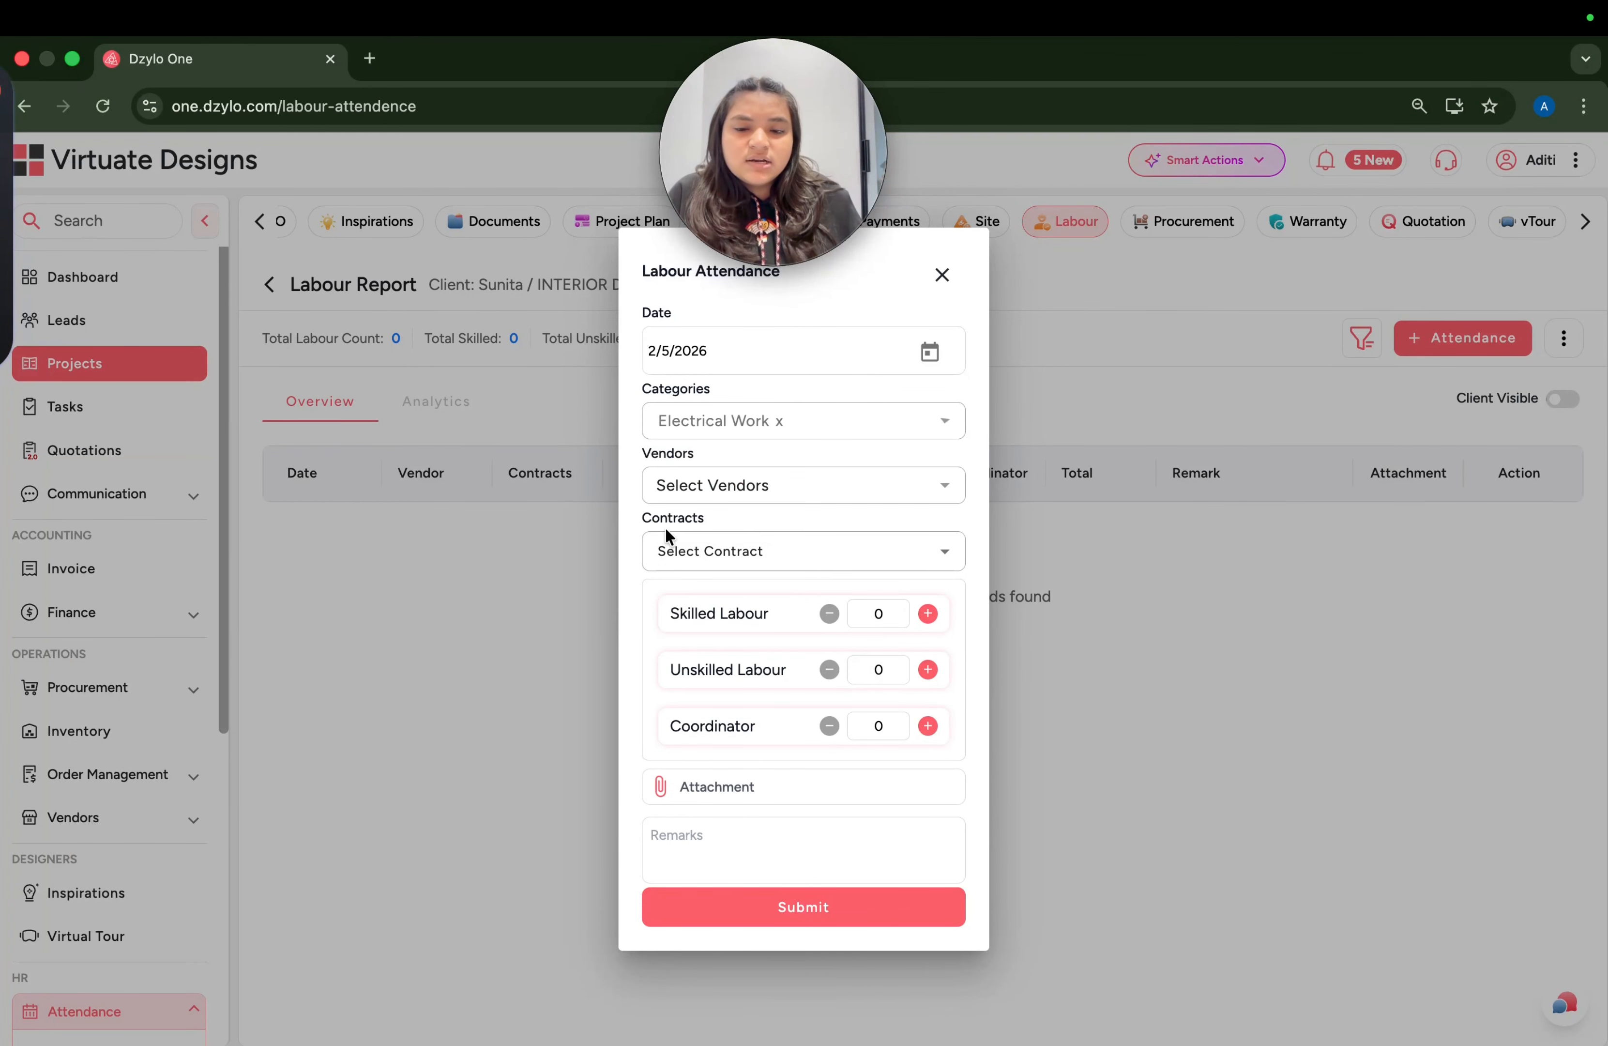
{"action": "left_click", "coordinate": [722, 492]}
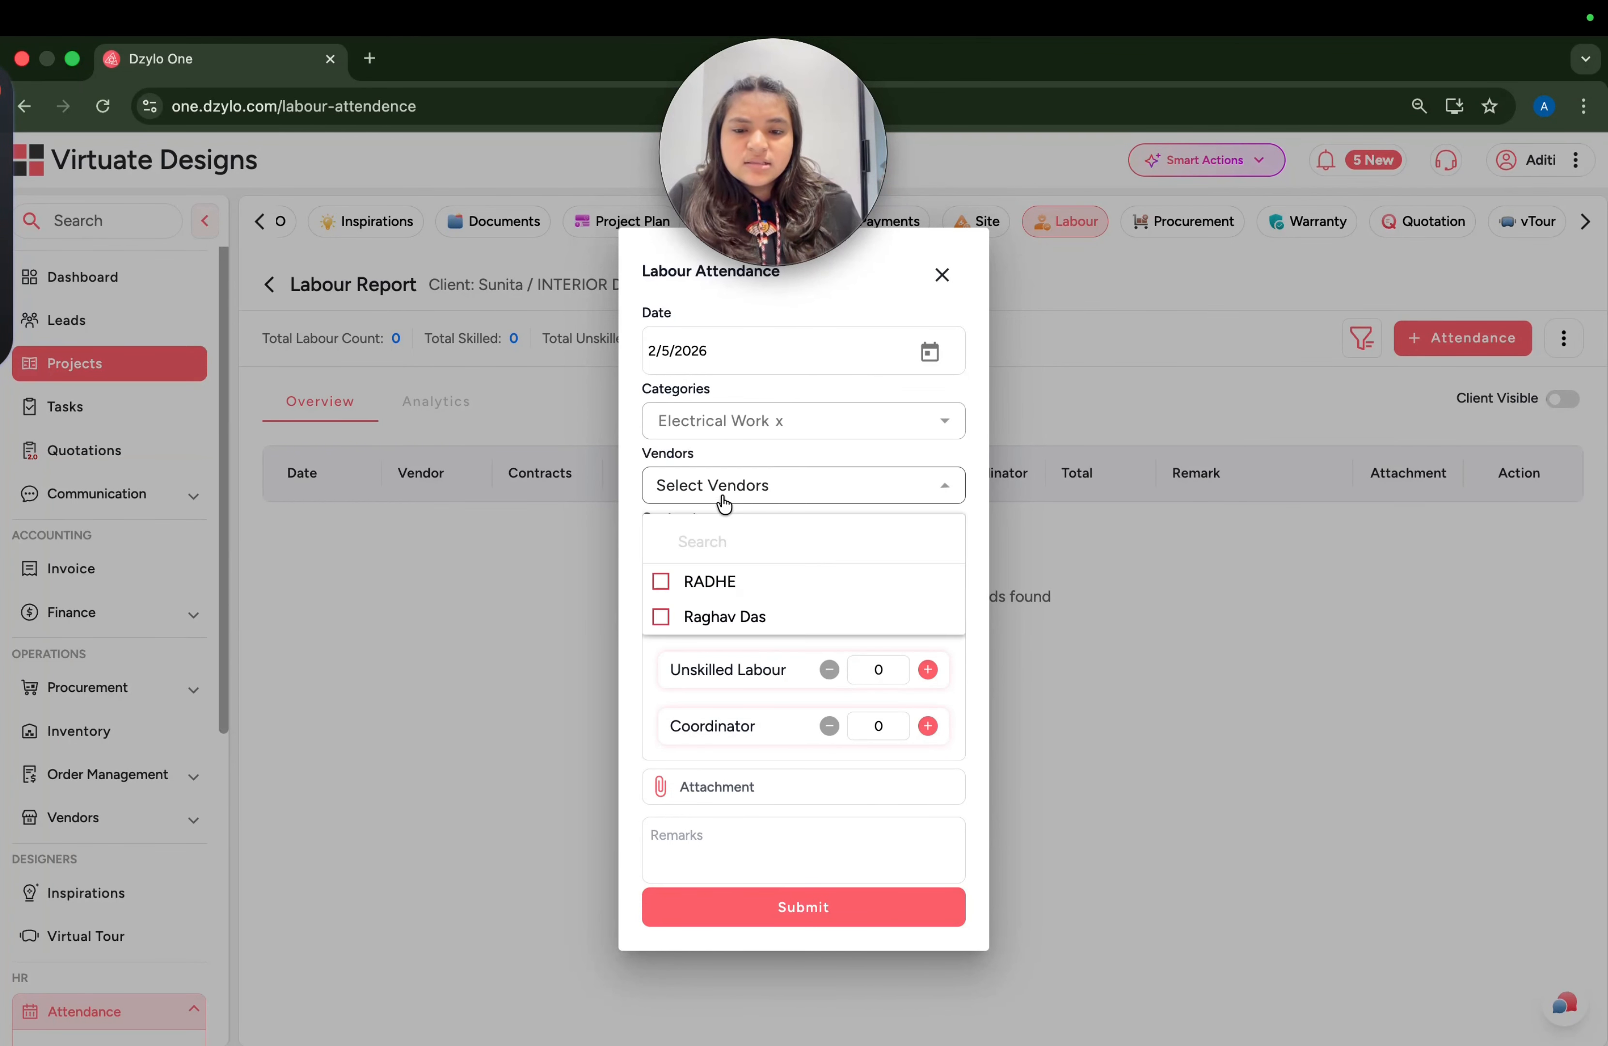
{"action": "left_click", "coordinate": [722, 616]}
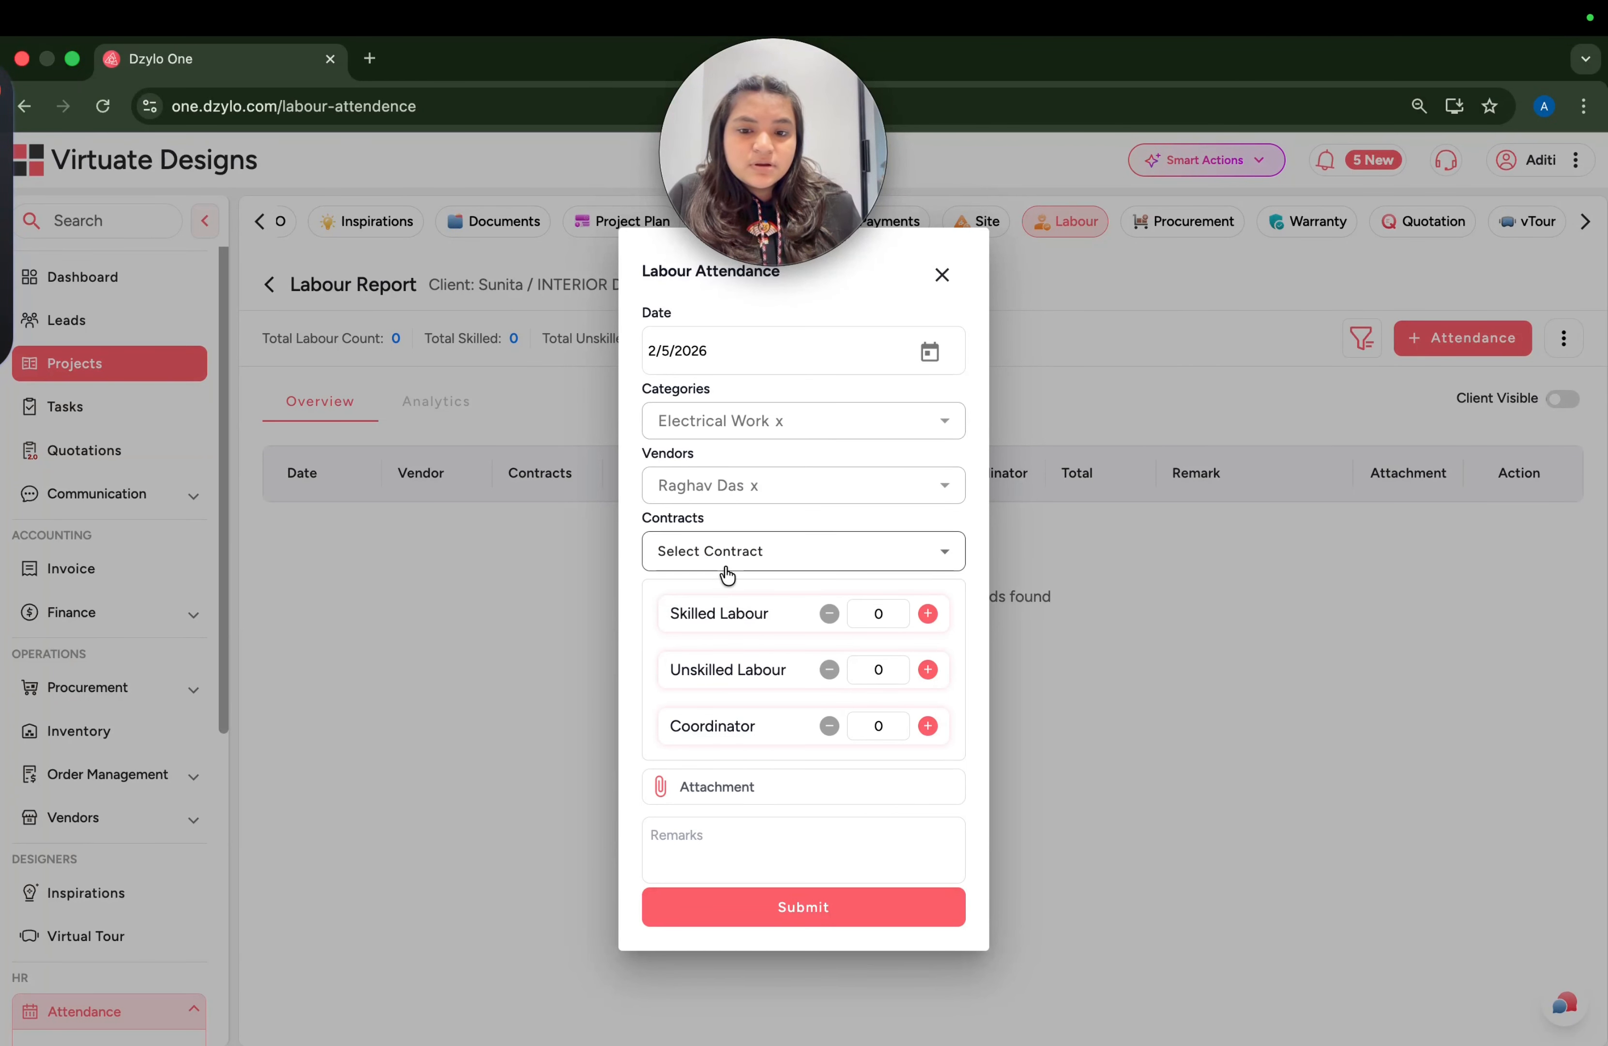
{"action": "left_click", "coordinate": [761, 551]}
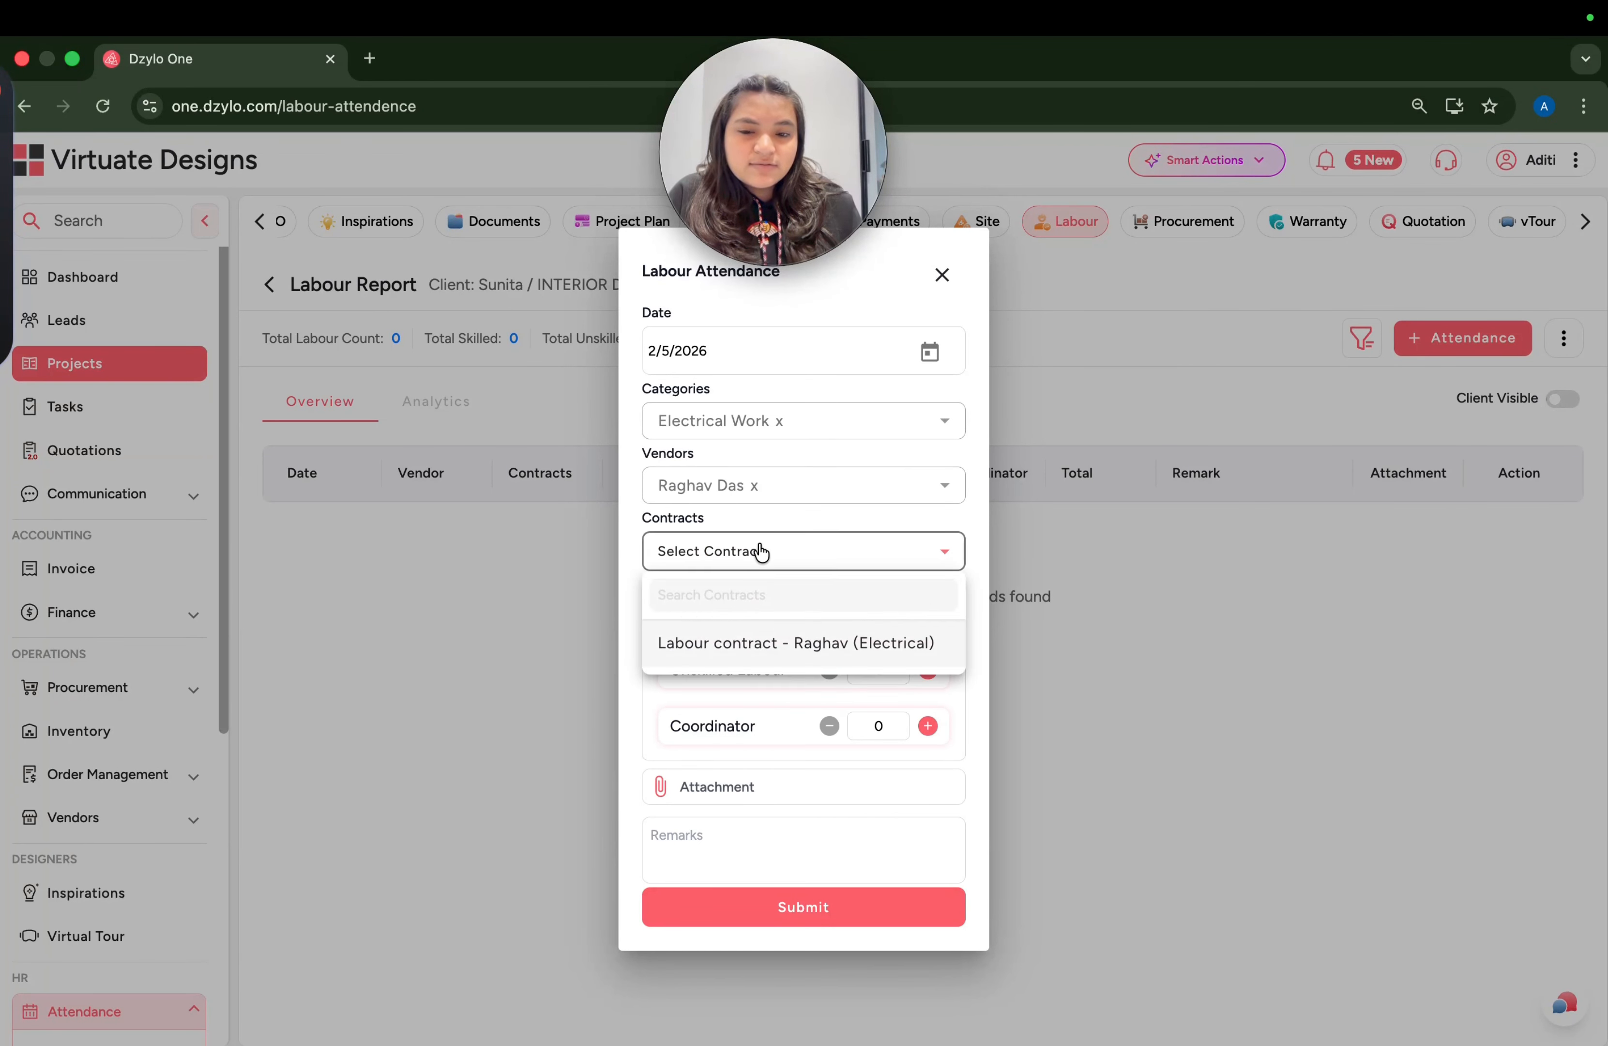
{"action": "left_click", "coordinate": [777, 644]}
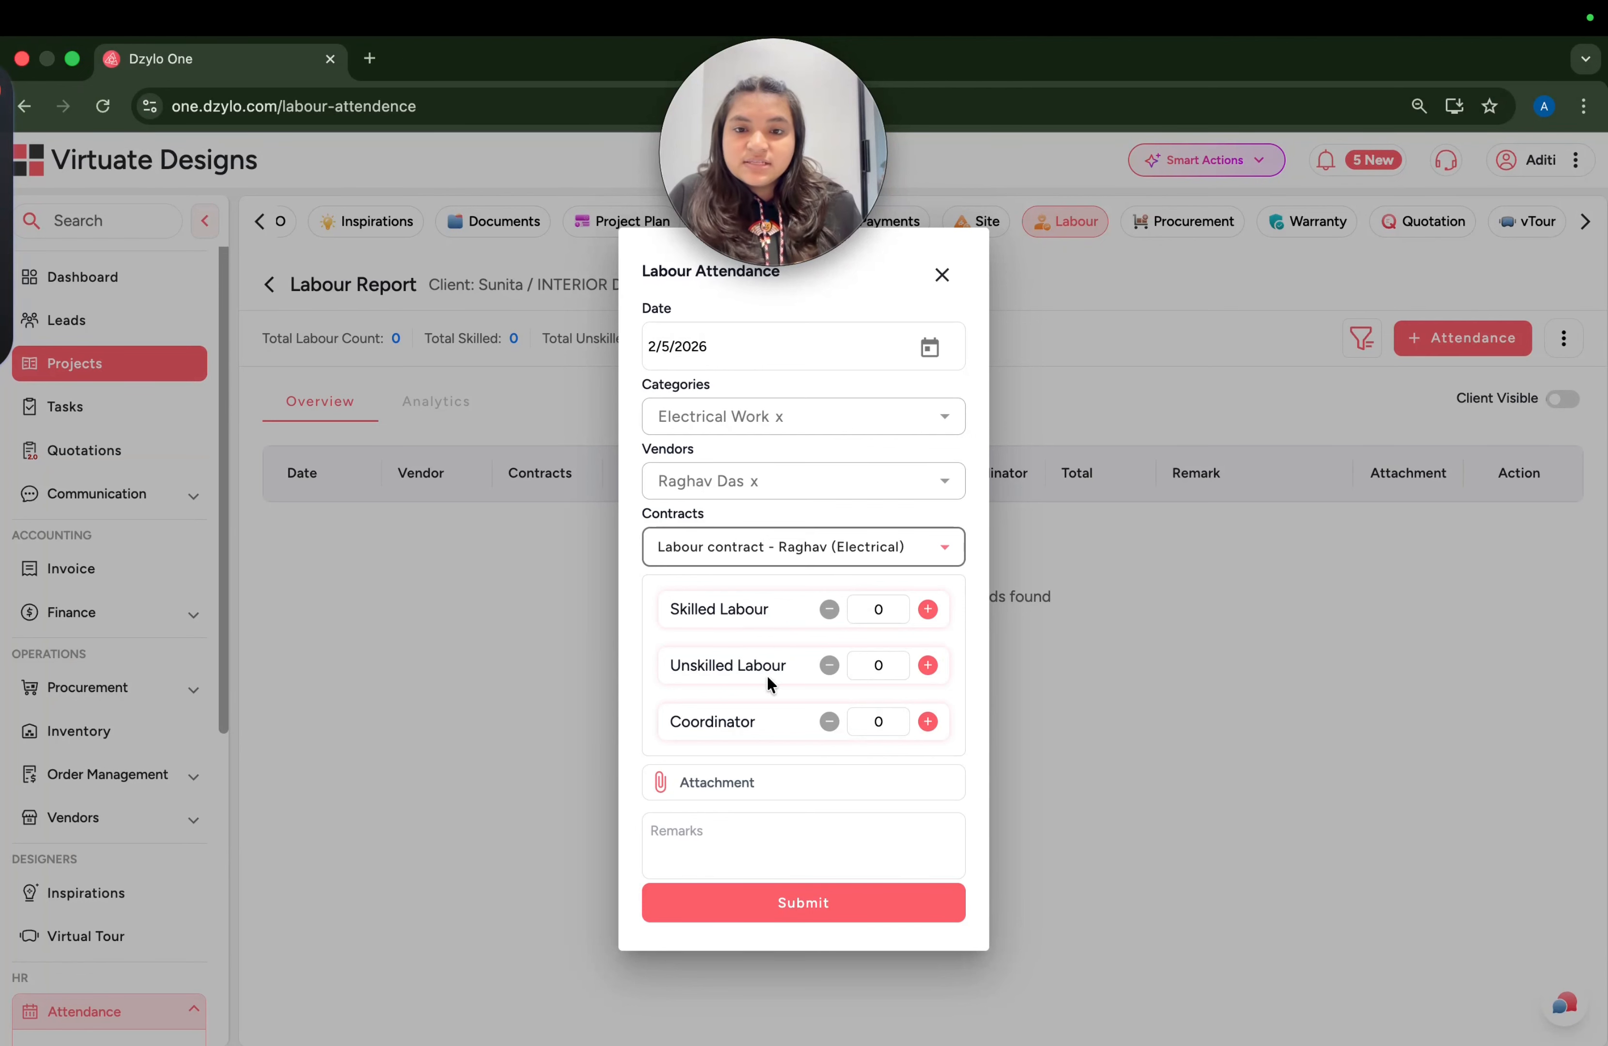
- Enter 7 skilled, 10 unskilled and 2 coordinators and submit the attendance
{"action": "left_click", "coordinate": [887, 607]}
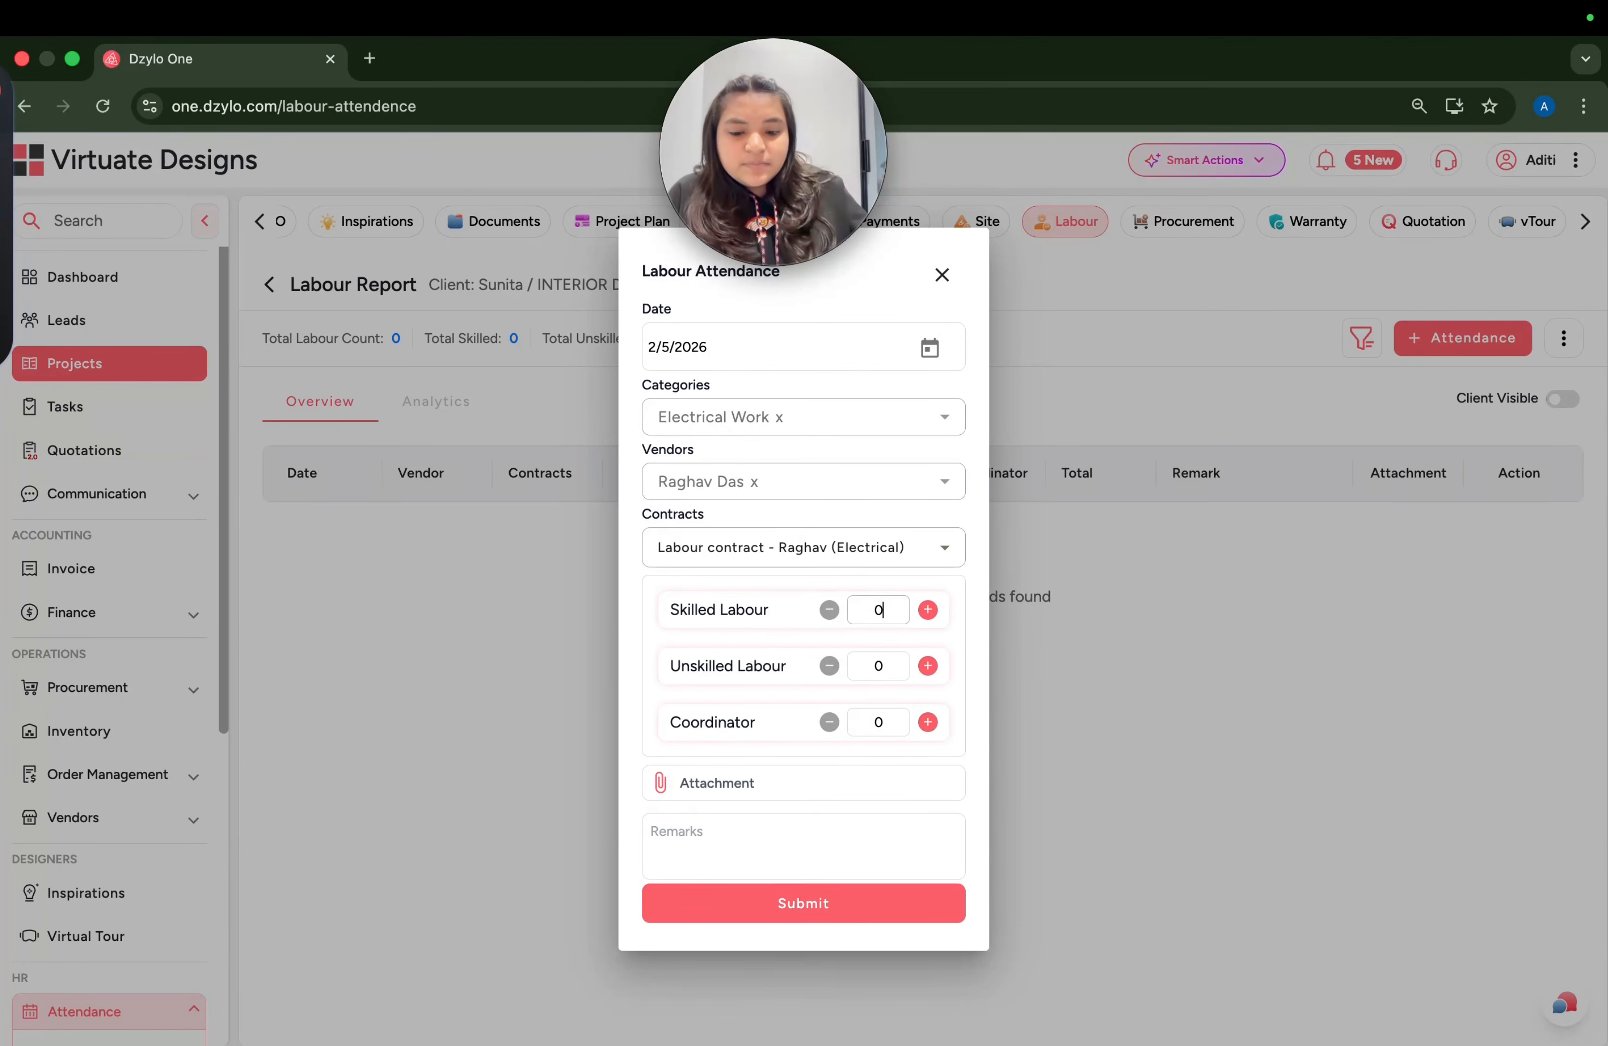
{"action": "type", "text": "7"}
{"action": "left_click", "coordinate": [895, 668]}
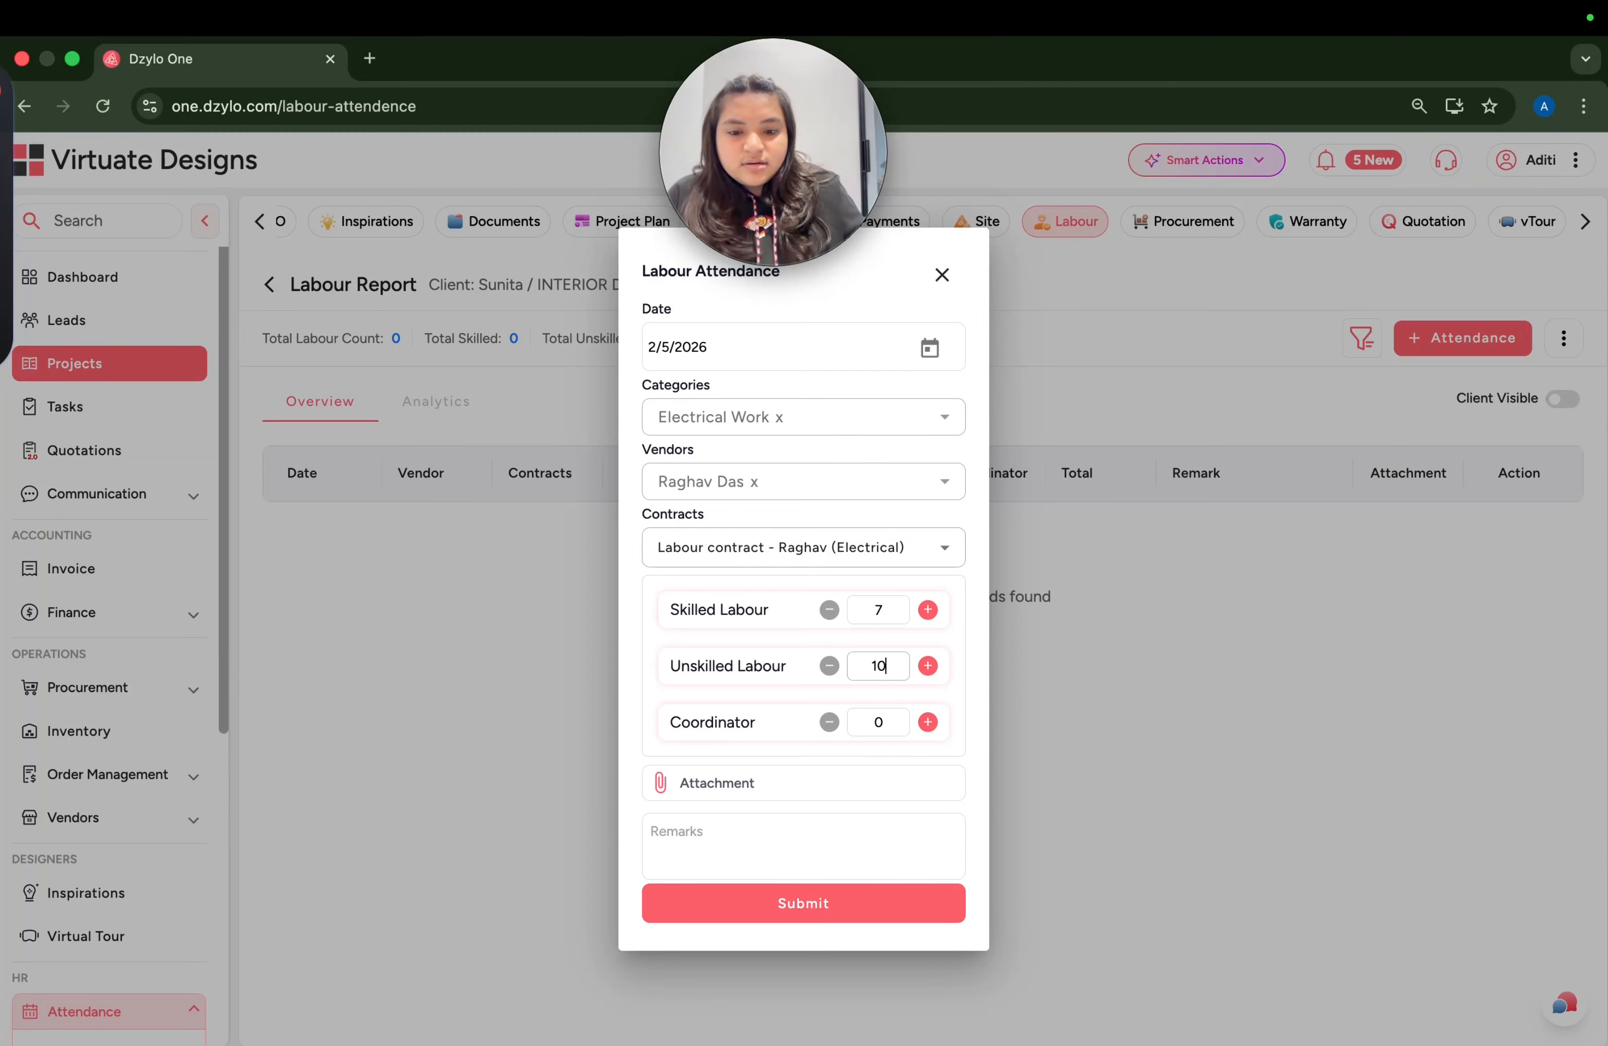
{"action": "left_click", "coordinate": [892, 723]}
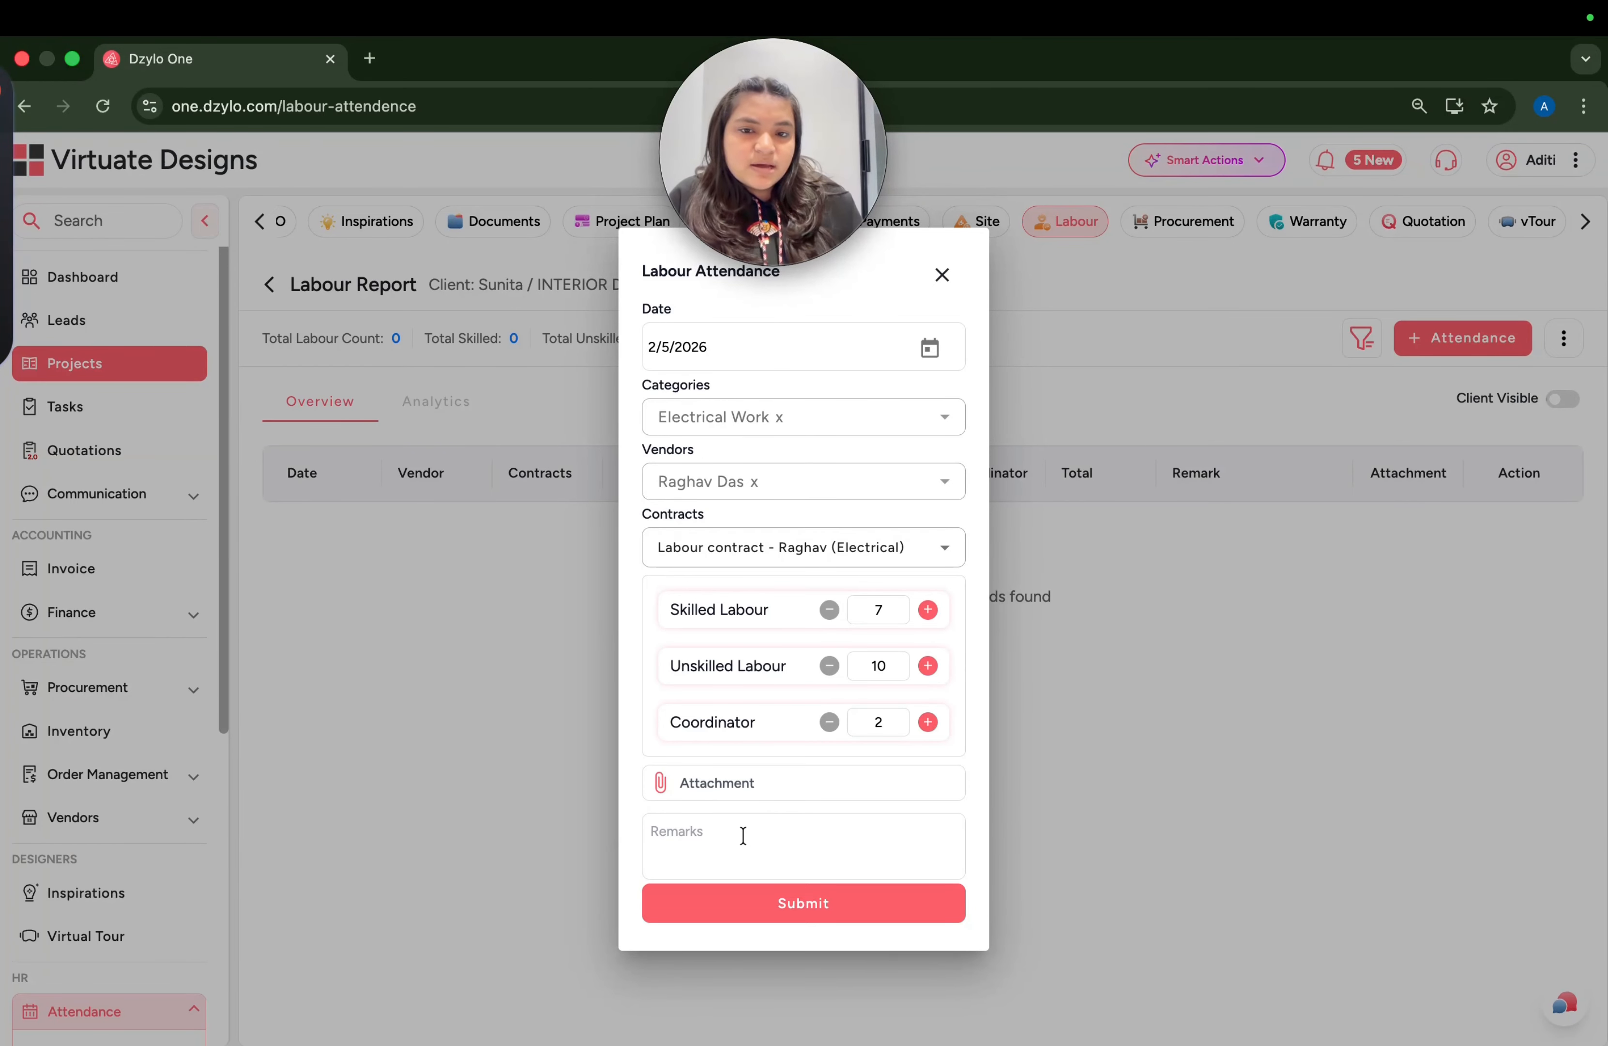
{"action": "left_click", "coordinate": [781, 905]}
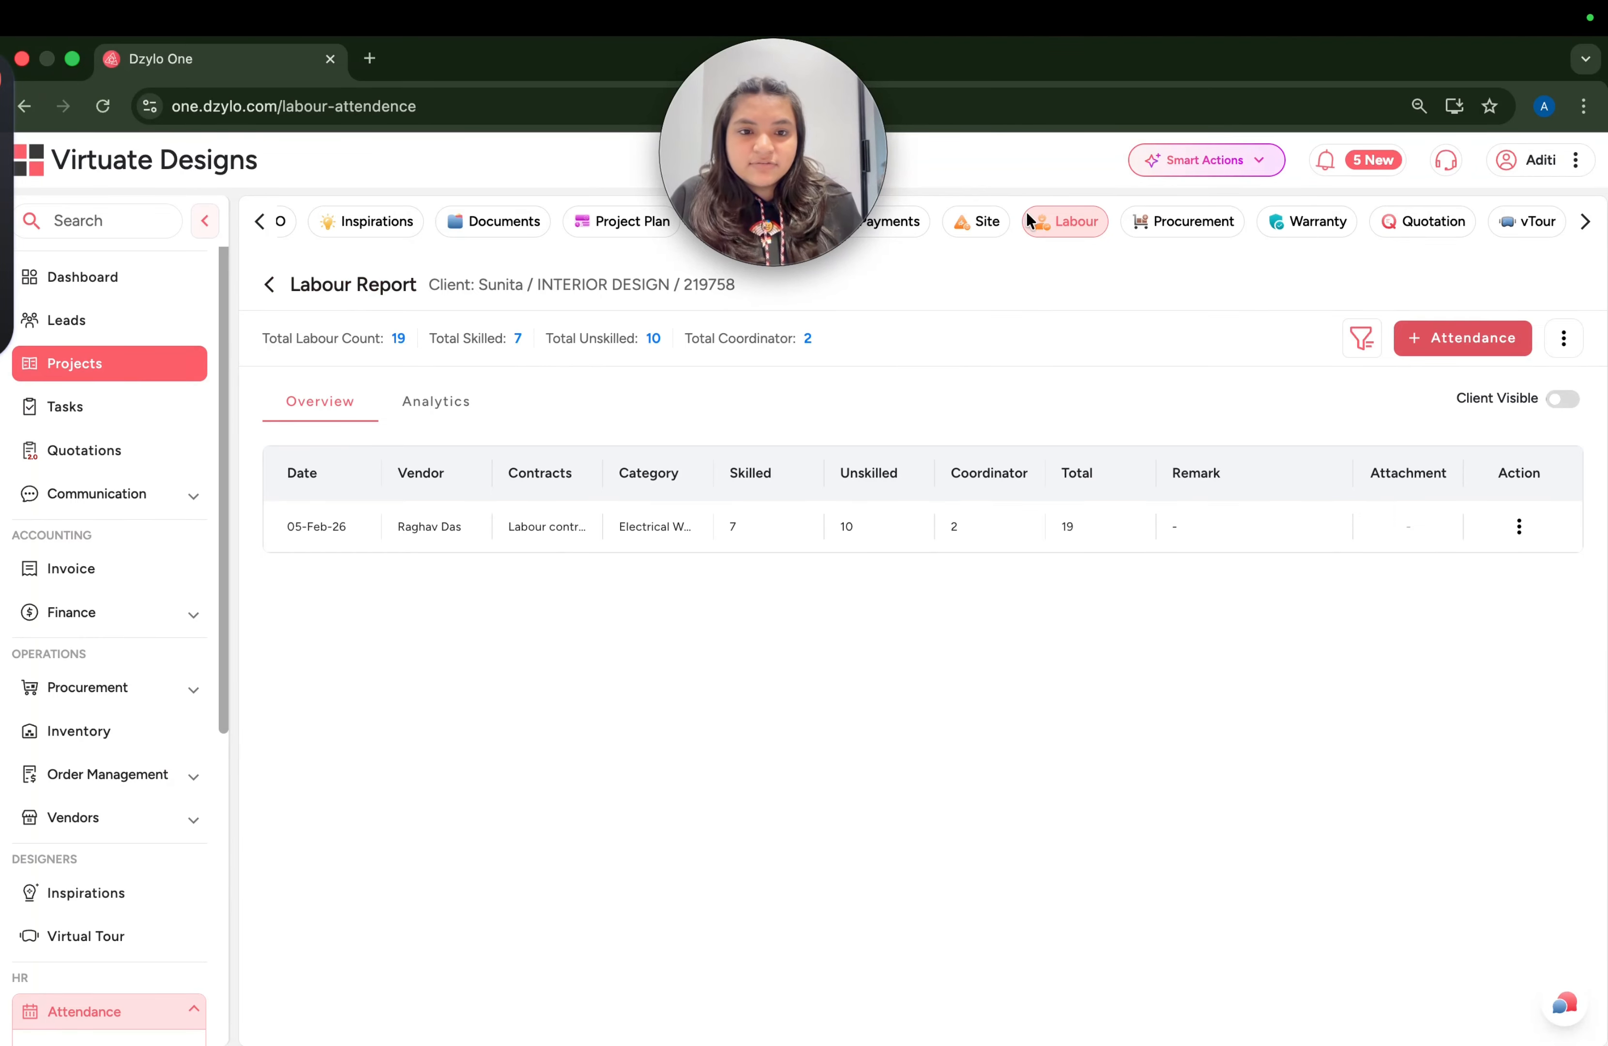
- Check payments, then open the Electrical Work vendor showing 7,800 payable dues in the outflow
{"action": "left_click", "coordinate": [889, 237]}
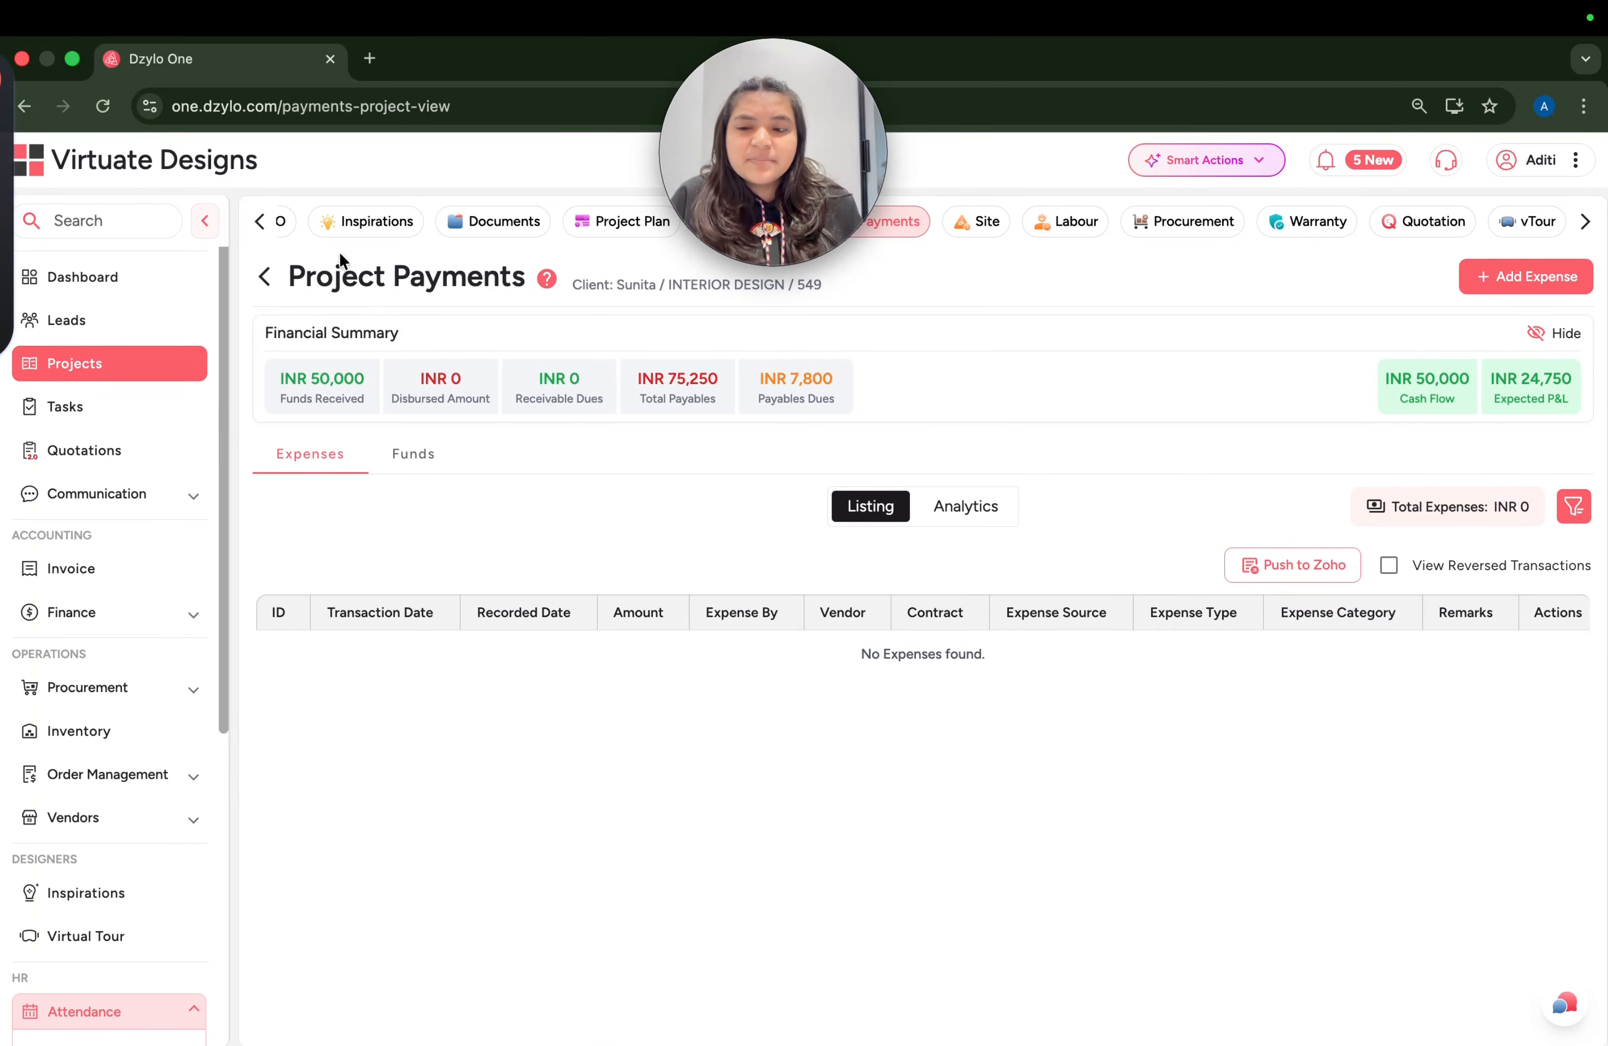
{"action": "left_click", "coordinate": [331, 280]}
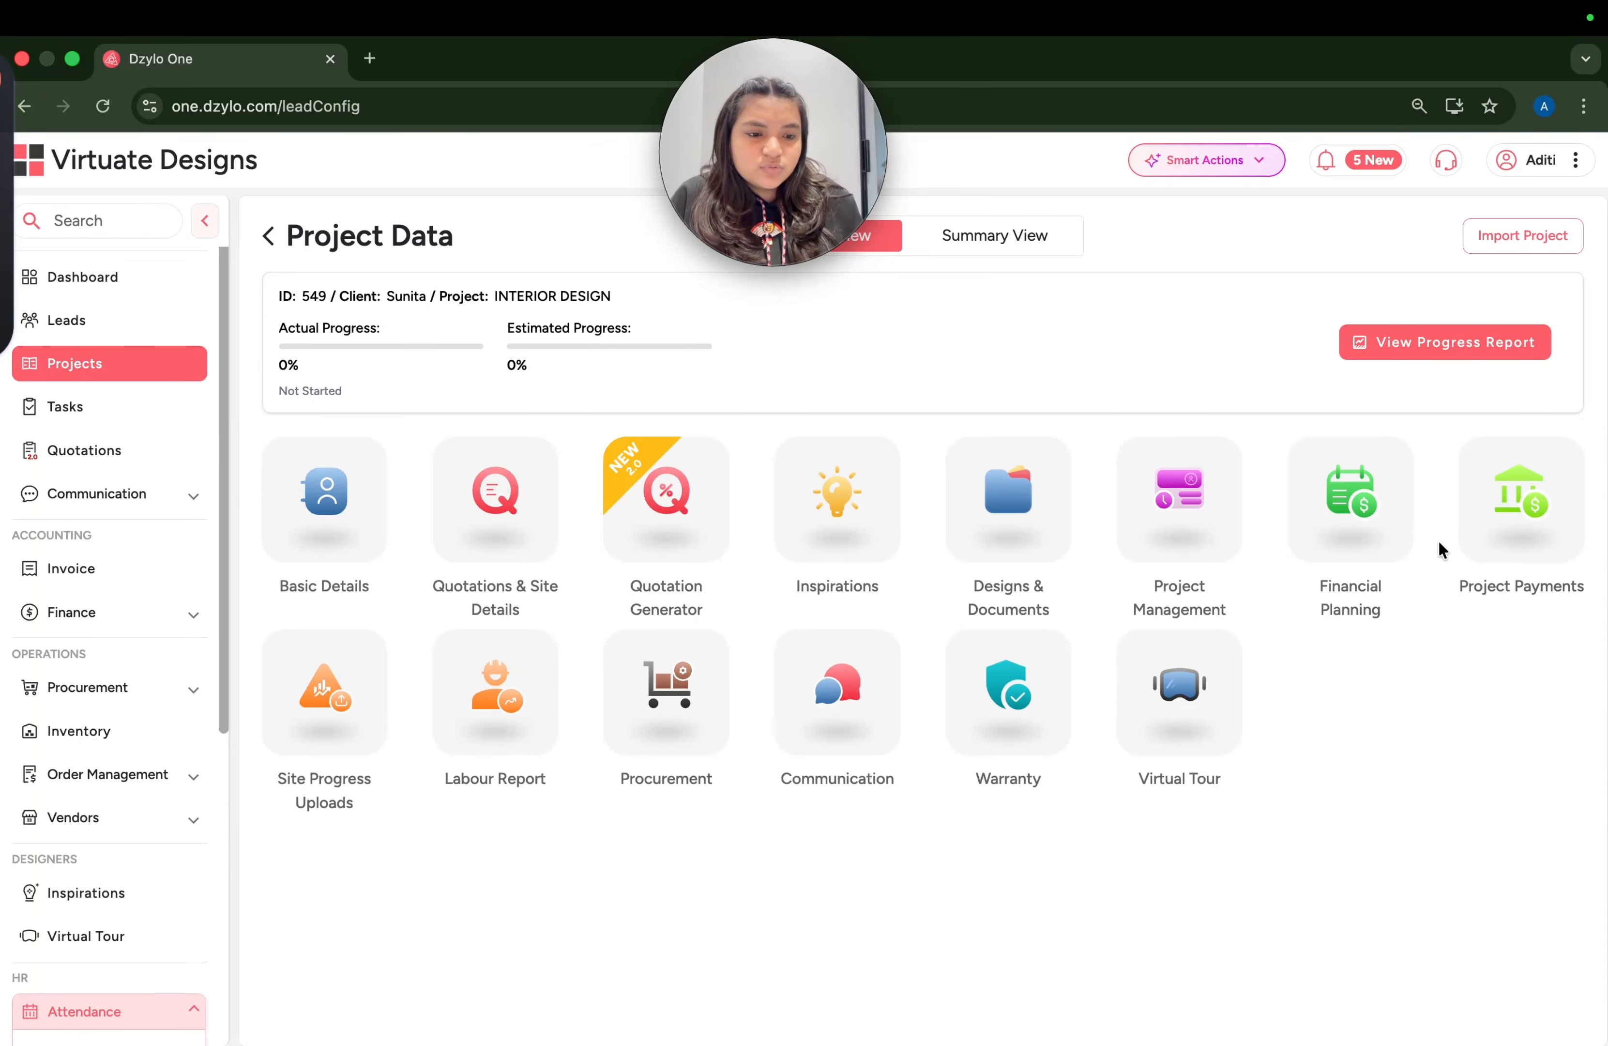
{"action": "left_click", "coordinate": [1356, 523]}
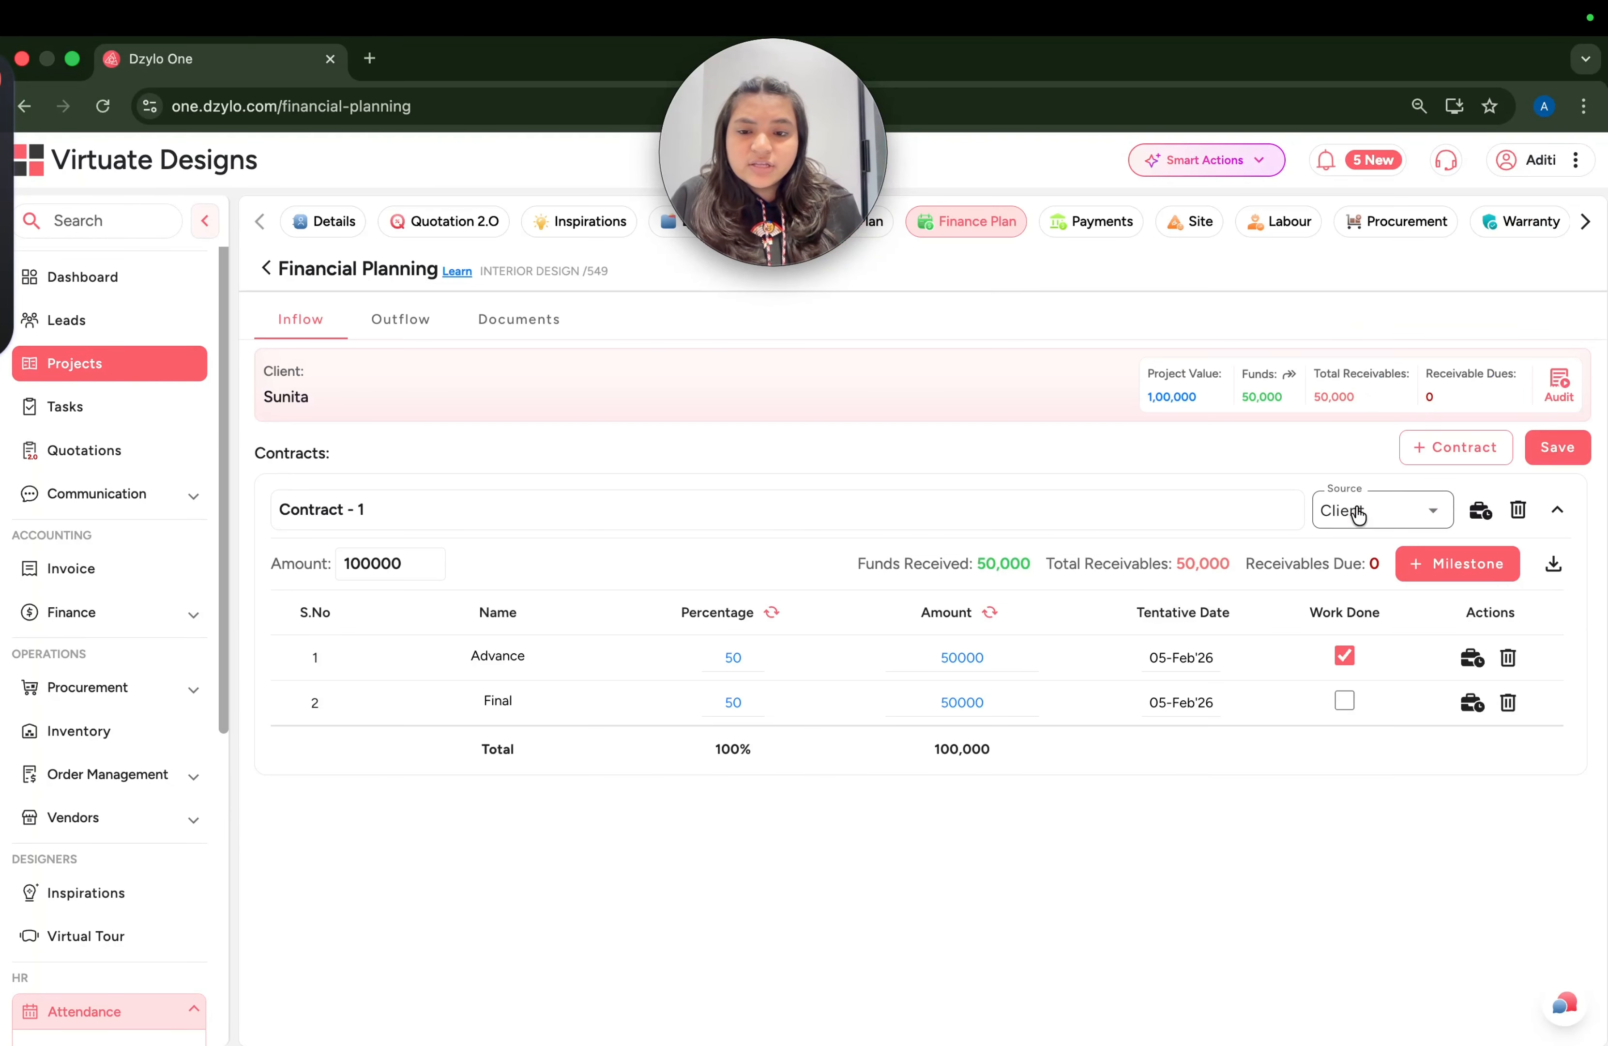
{"action": "left_click", "coordinate": [403, 337]}
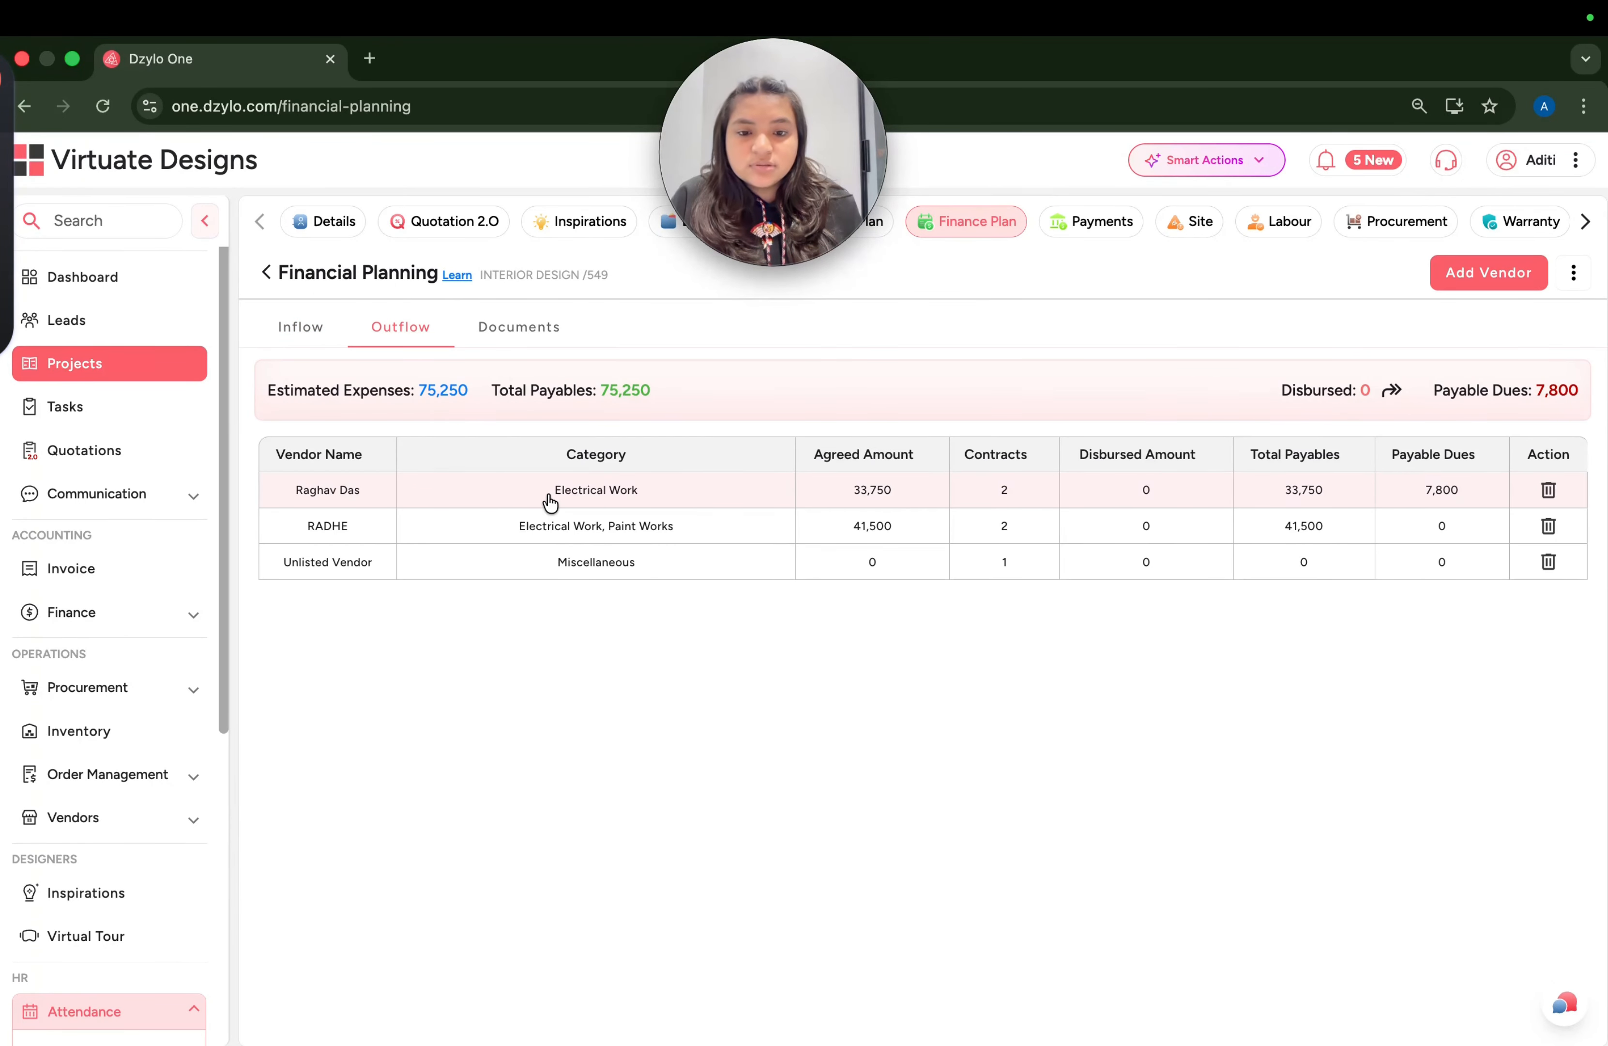
{"action": "left_click", "coordinate": [550, 502]}
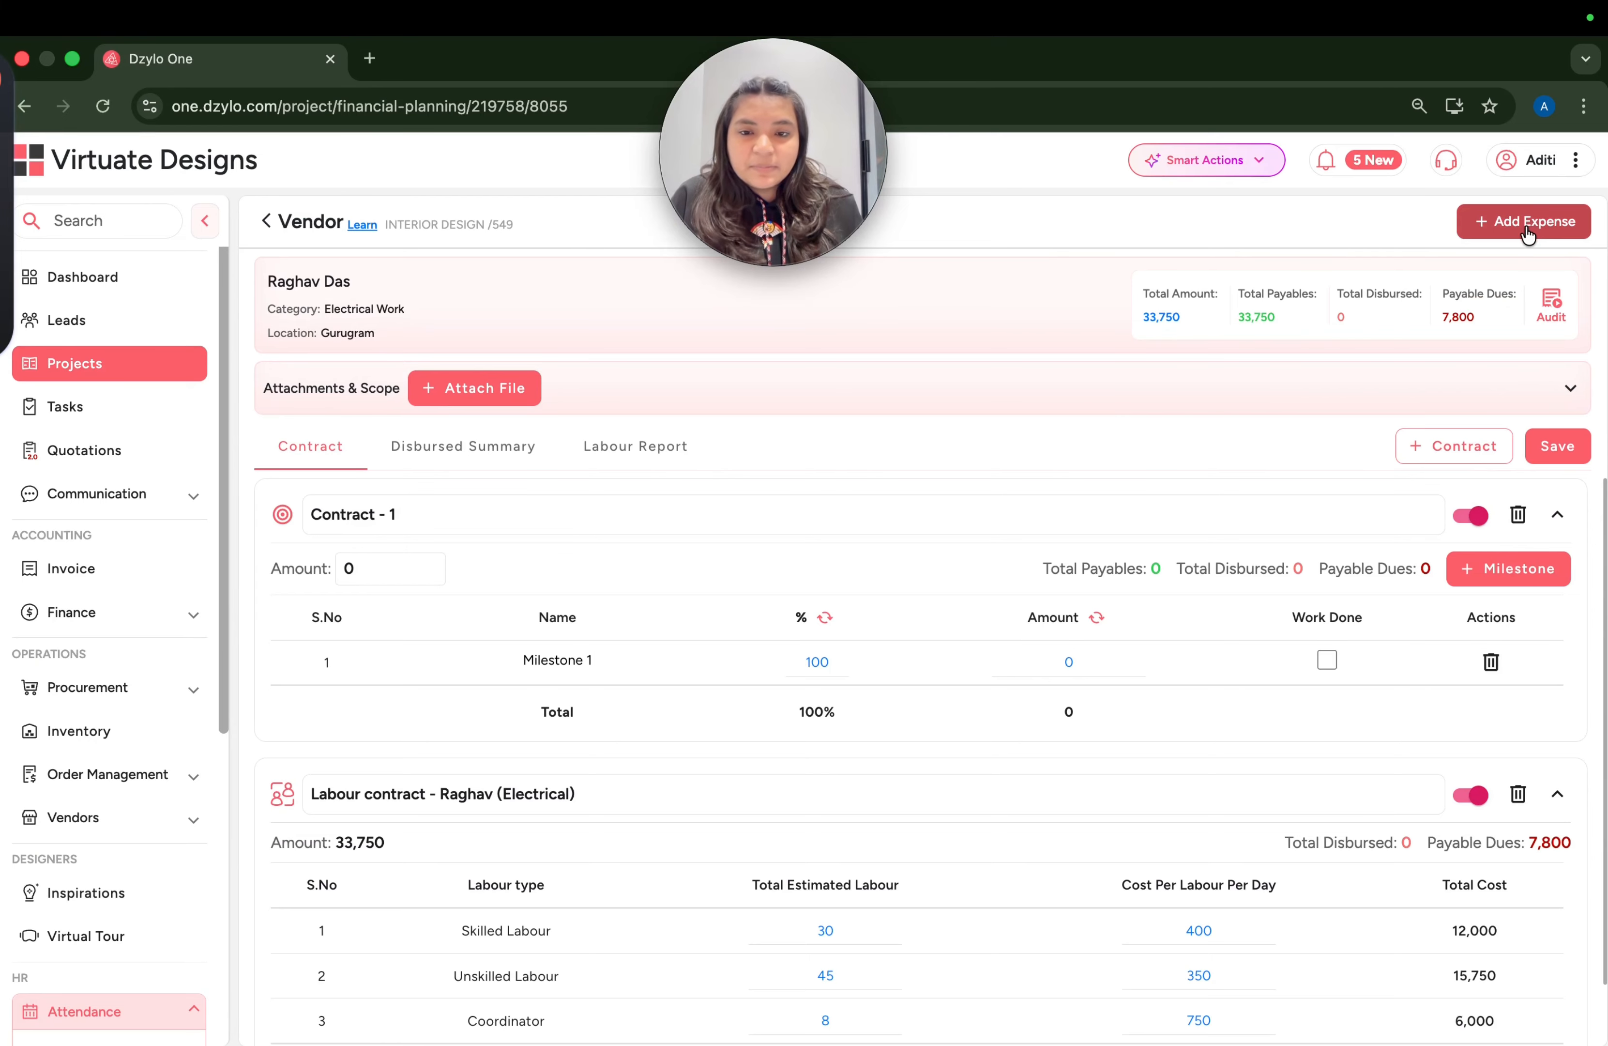
- Add a 7,800 Labour expense on the electrical labour contract, remarked 'Labour Payment 5Feb'
{"action": "left_click", "coordinate": [1497, 235]}
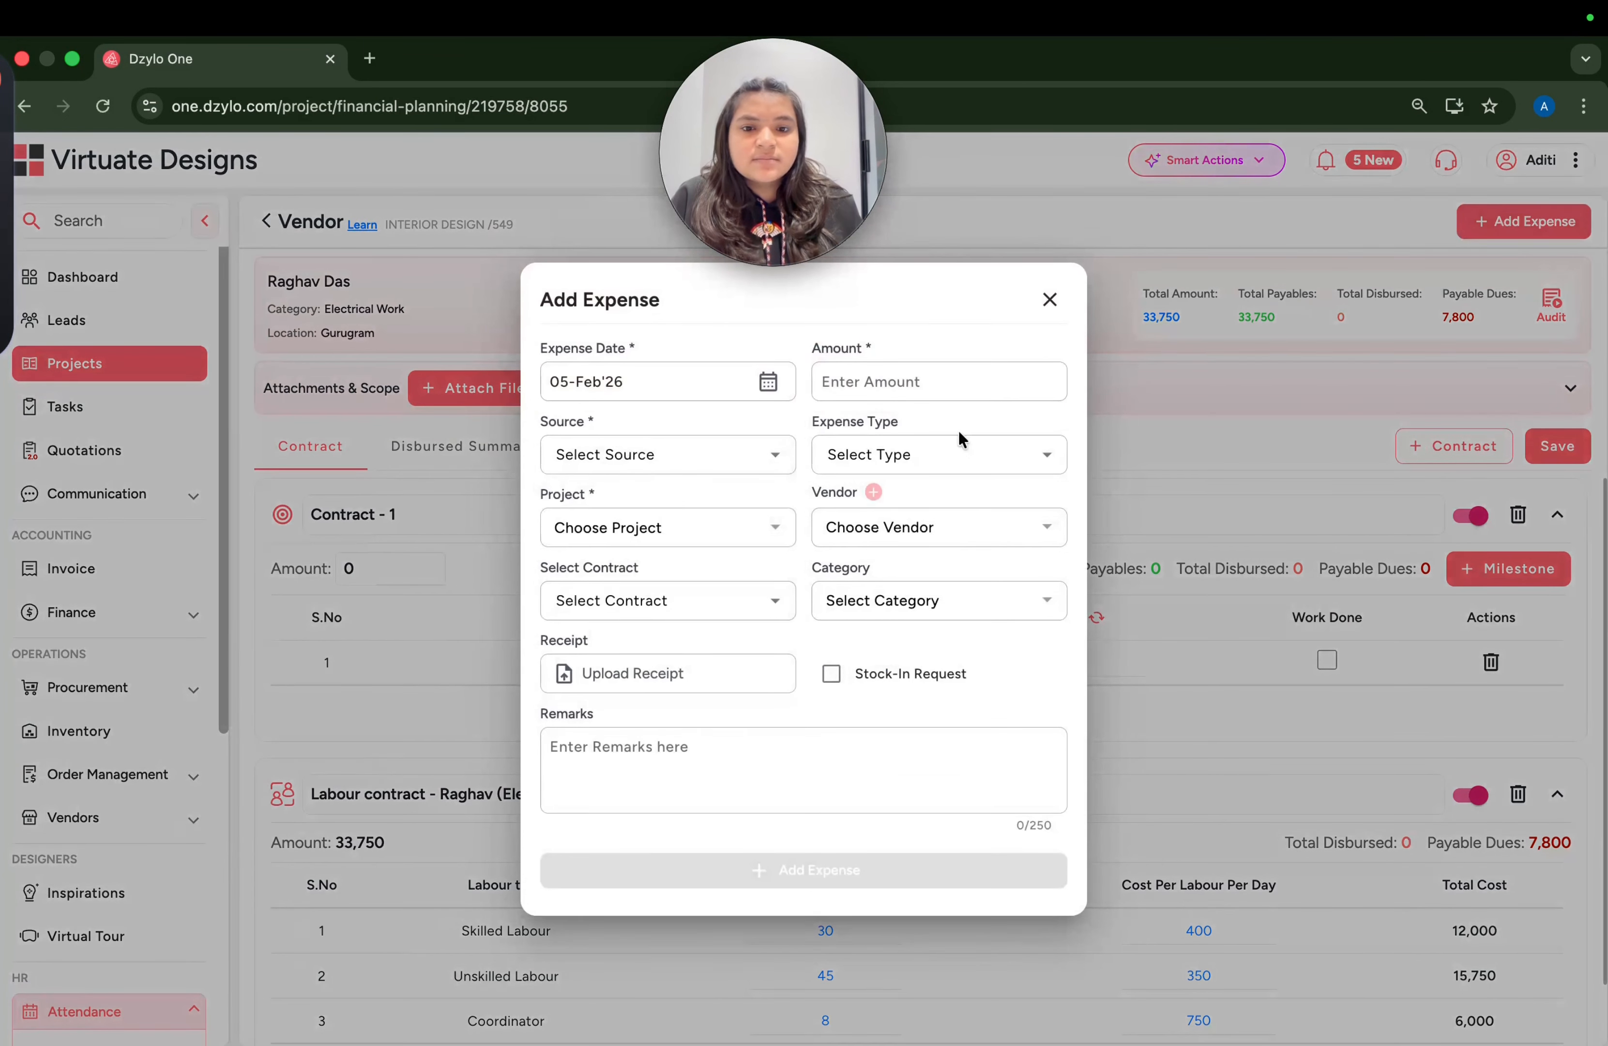
{"action": "left_click", "coordinate": [892, 381]}
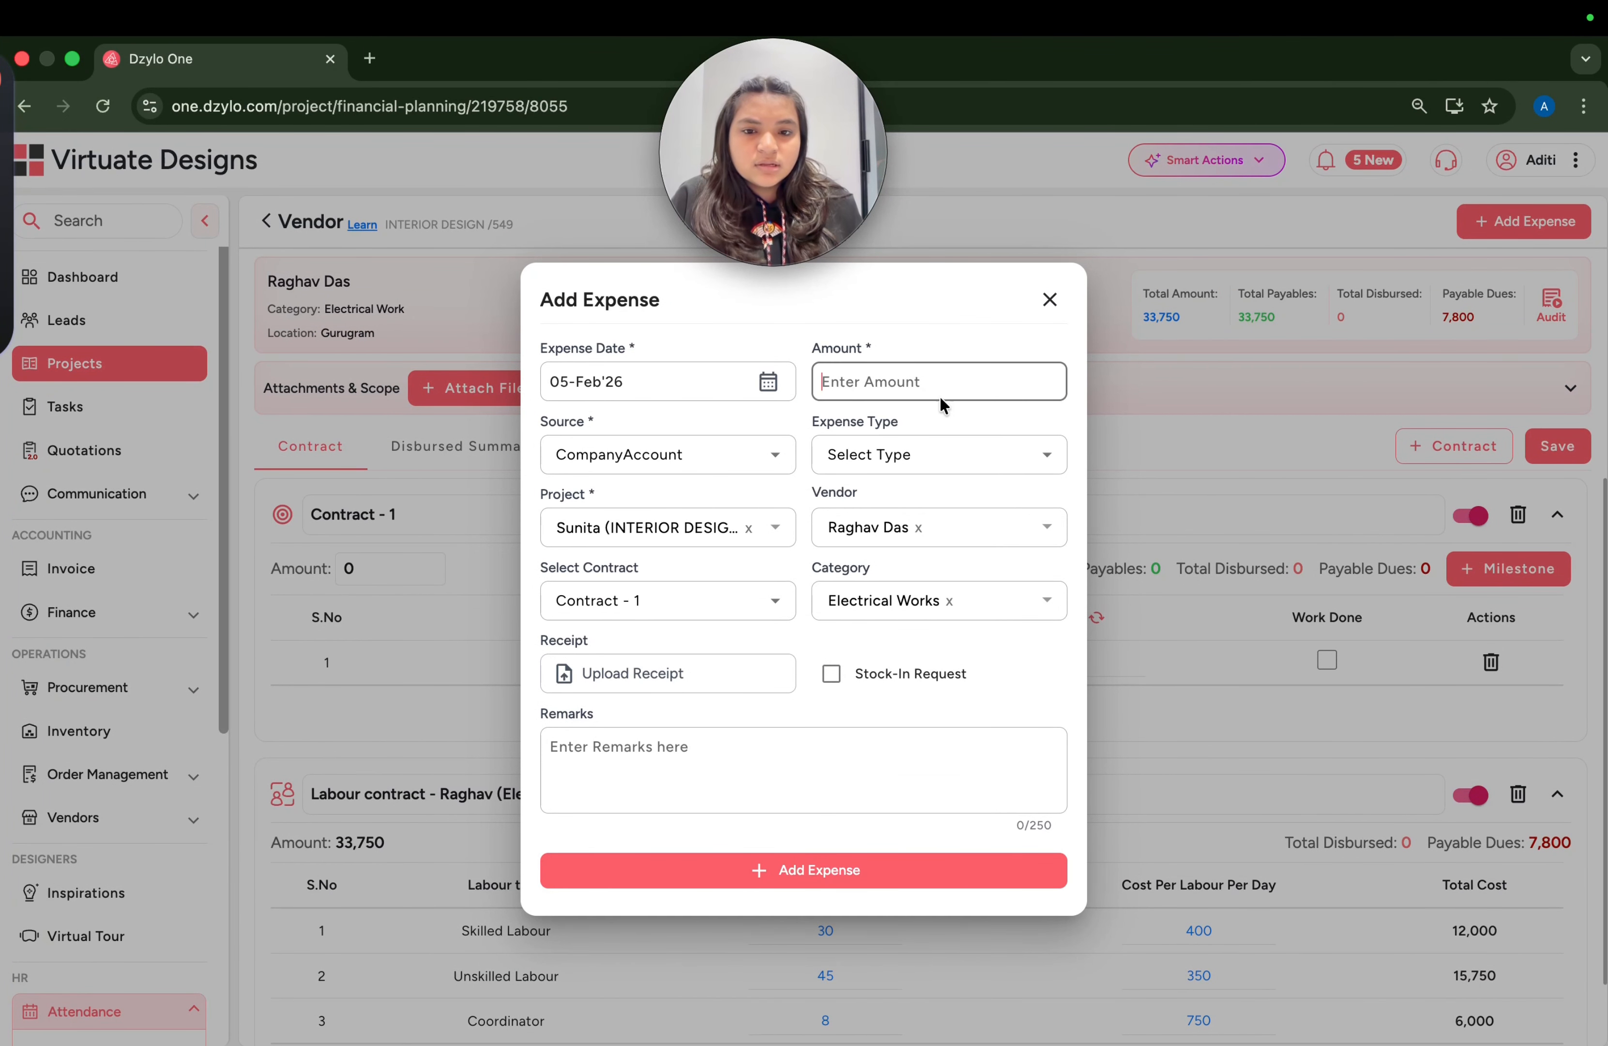
{"action": "type", "text": "7800"}
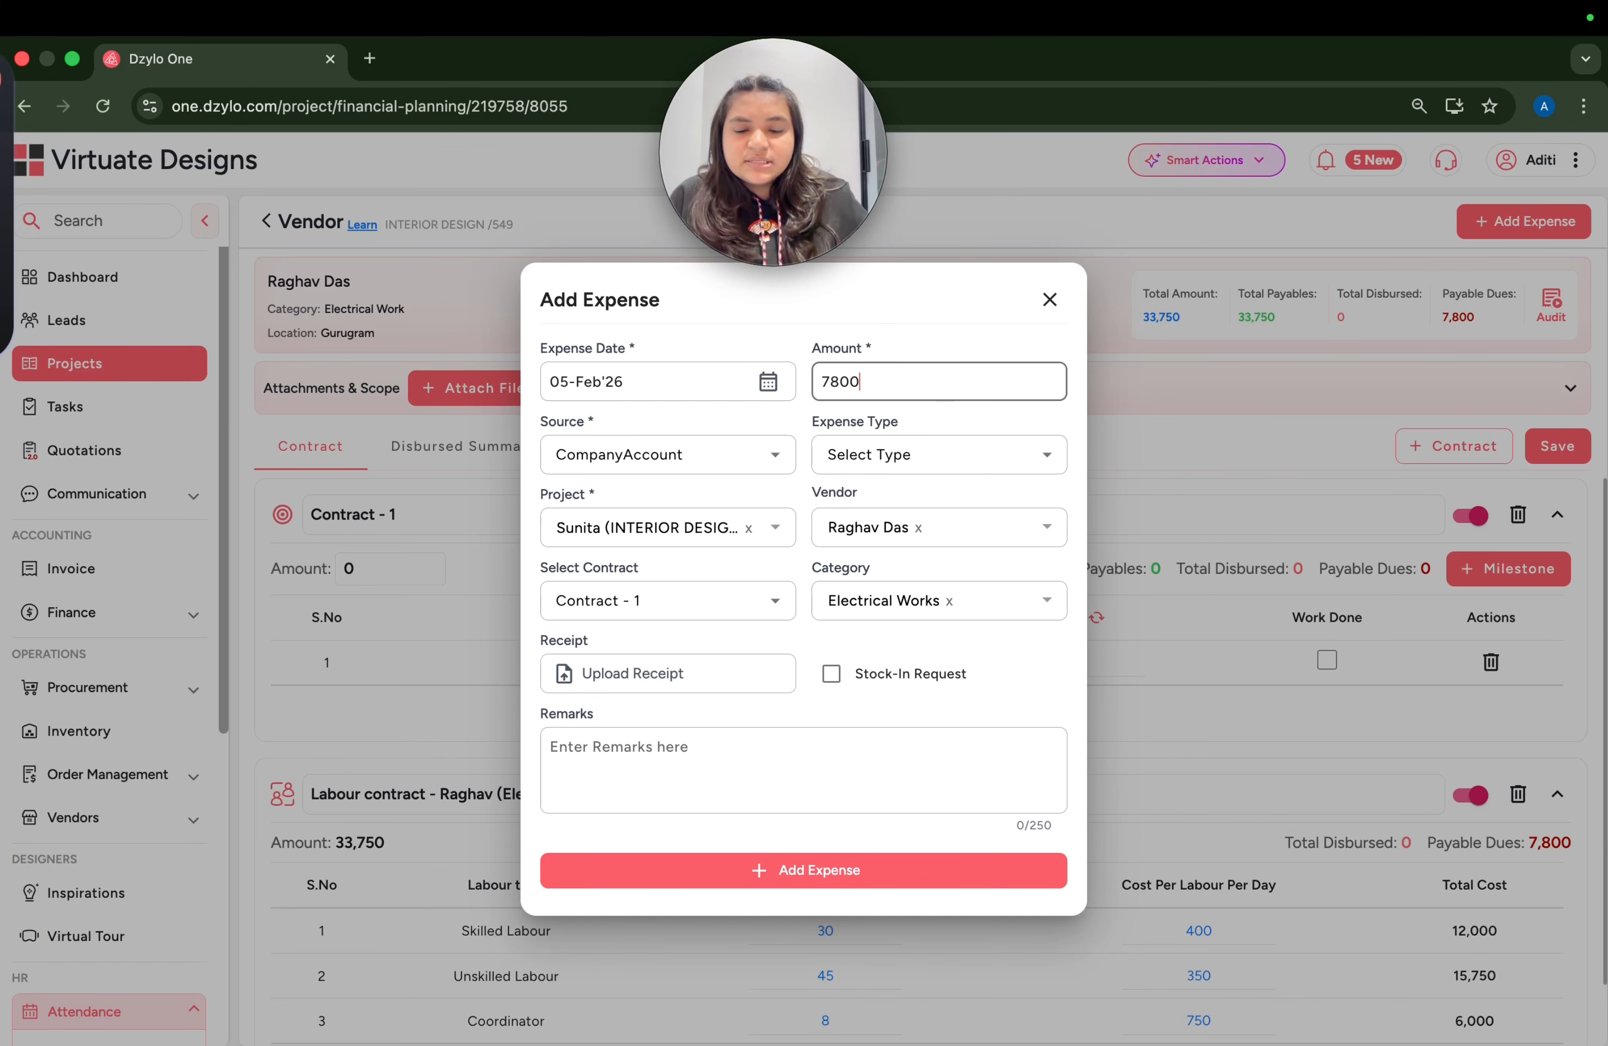
{"action": "left_click", "coordinate": [923, 468]}
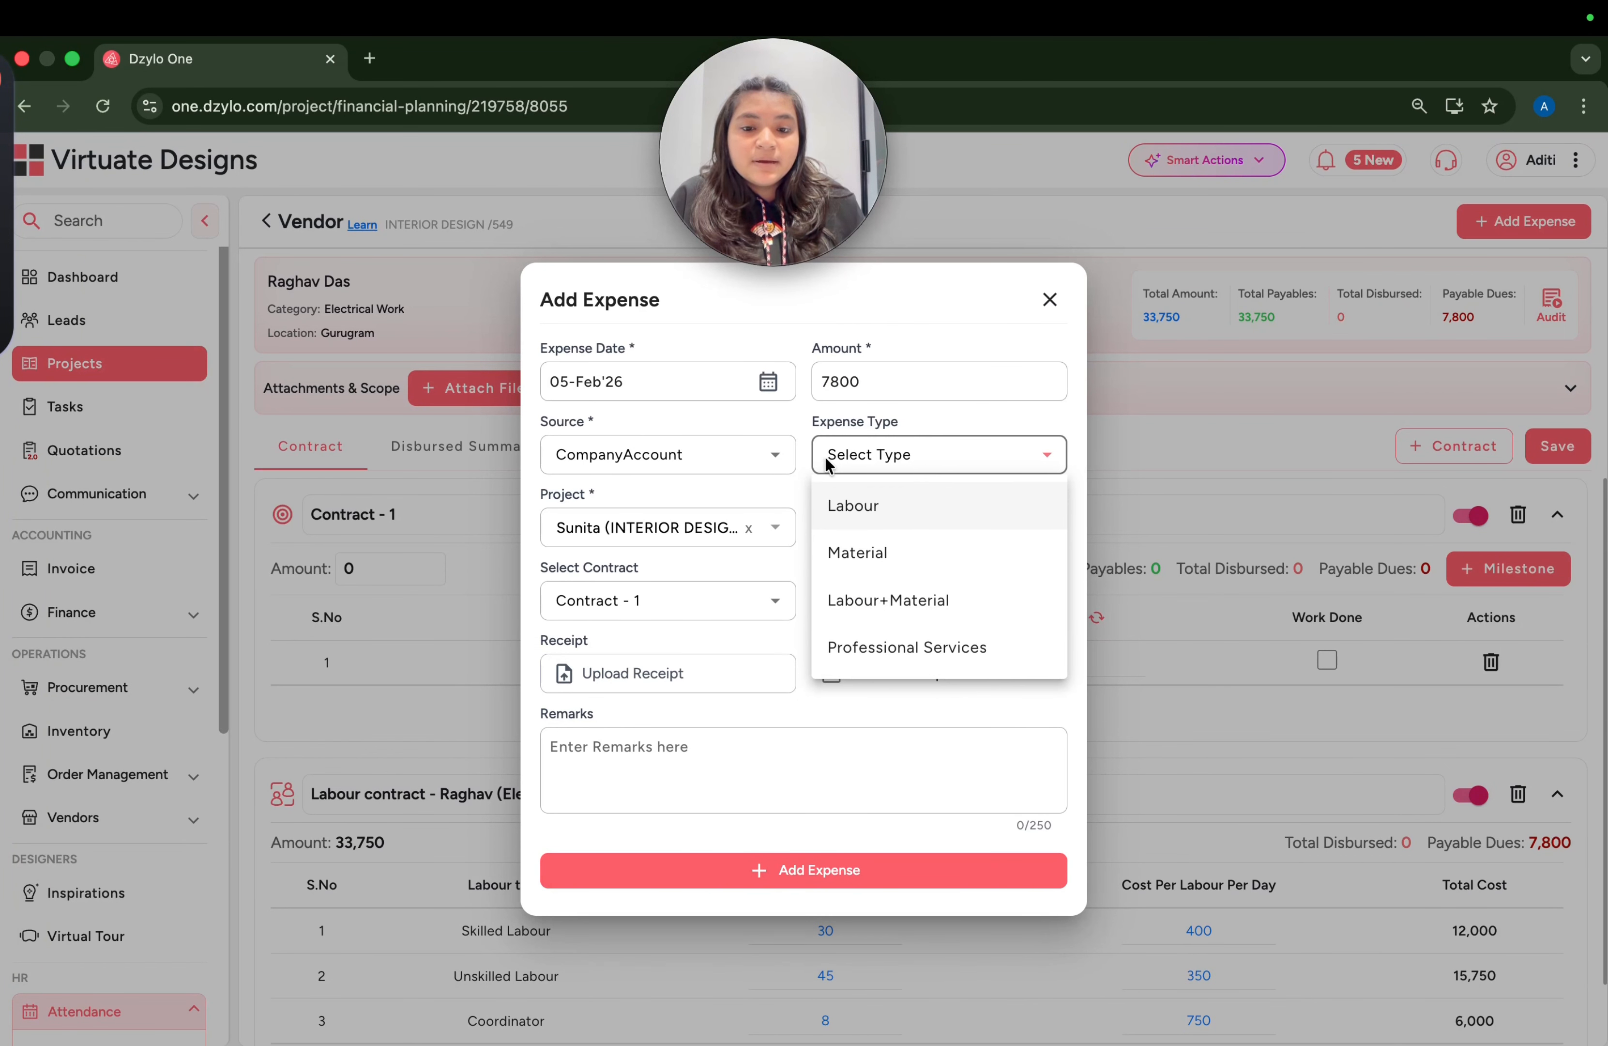
{"action": "left_click", "coordinate": [870, 508]}
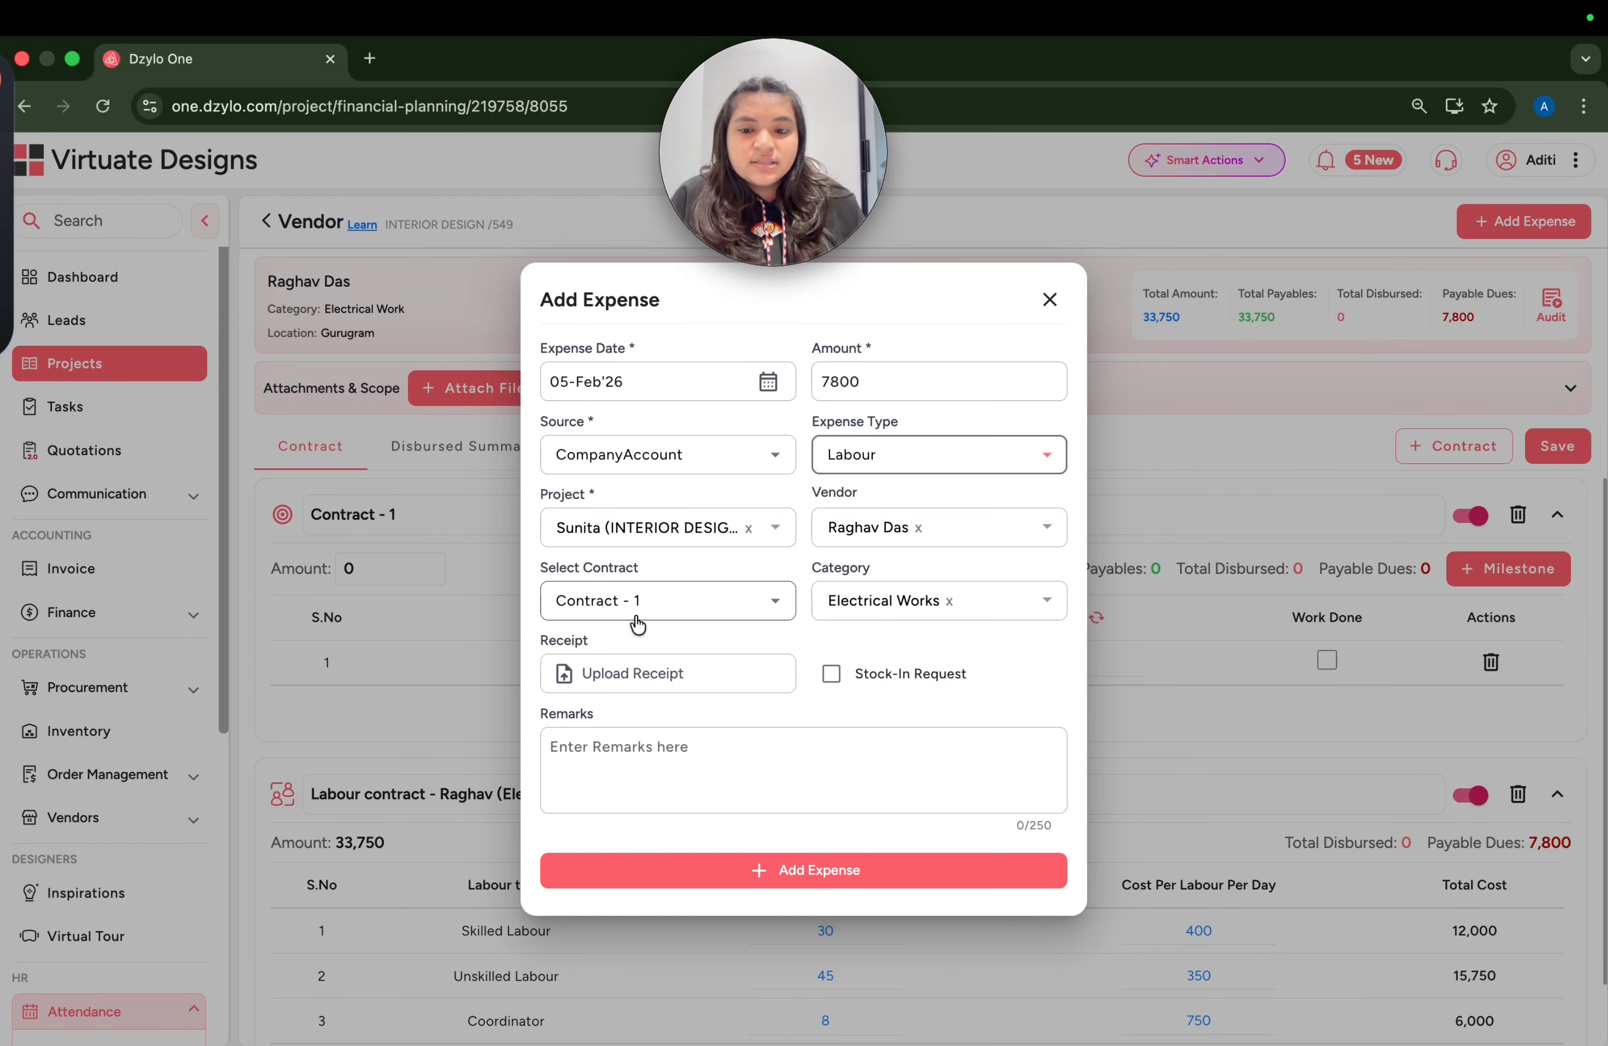
{"action": "left_click", "coordinate": [672, 615]}
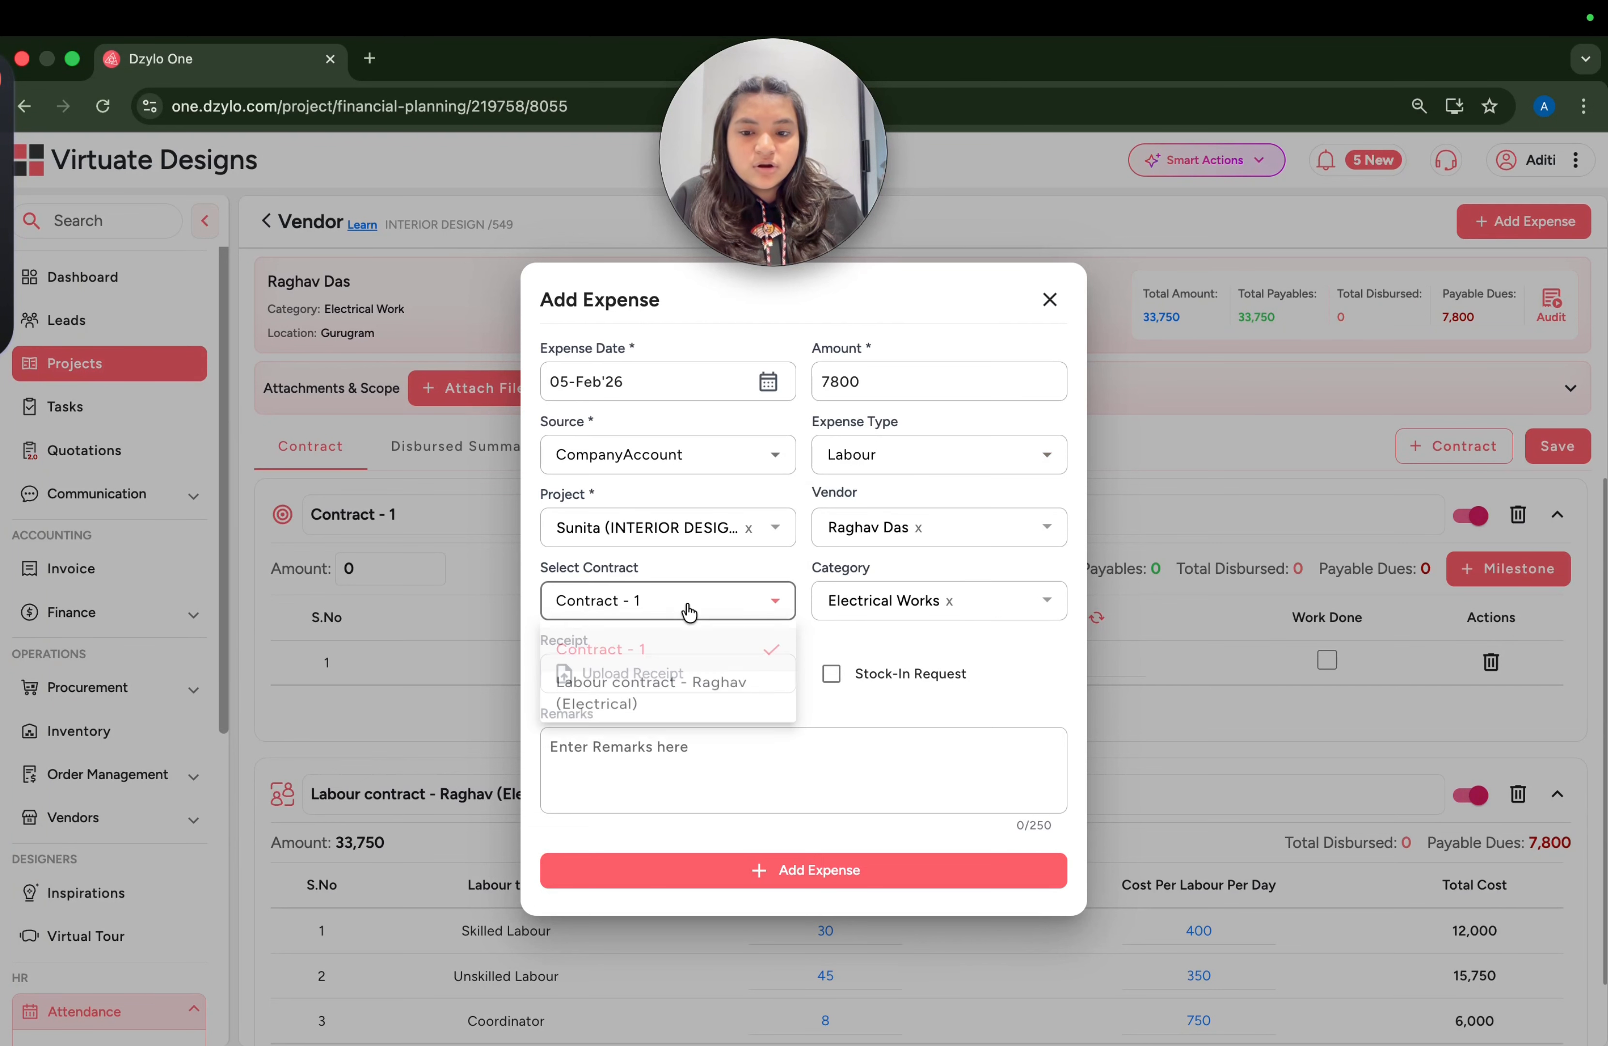
{"action": "left_click", "coordinate": [622, 709]}
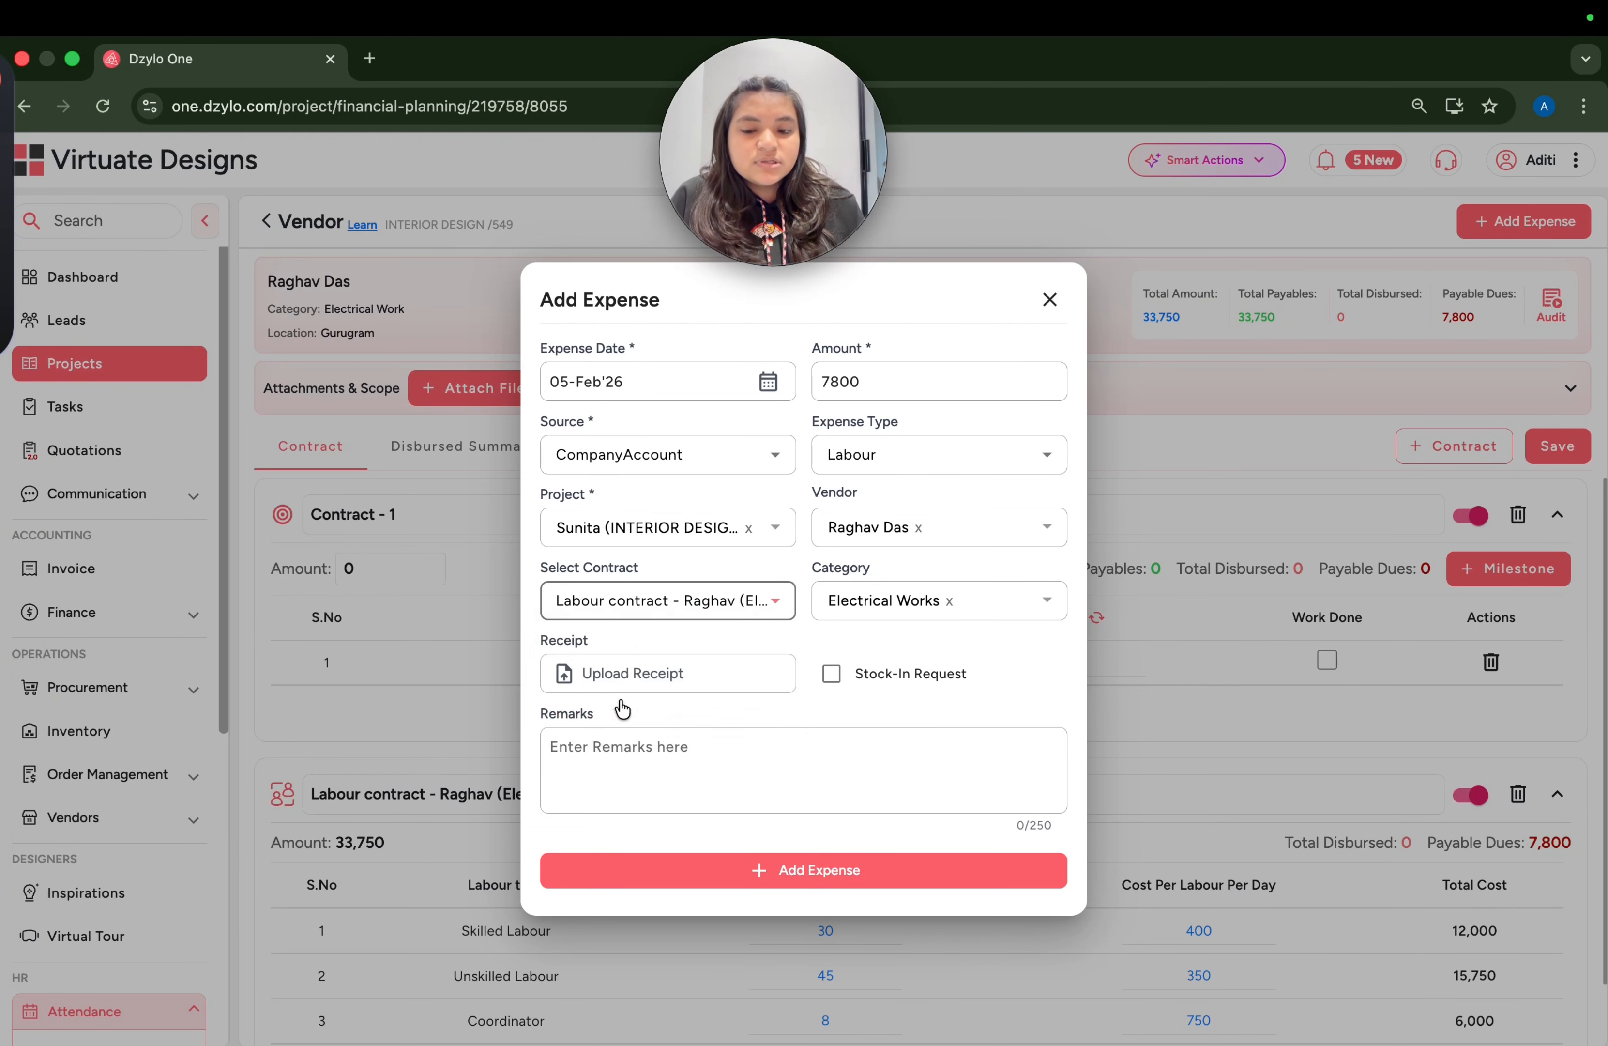
{"action": "left_click", "coordinate": [650, 786]}
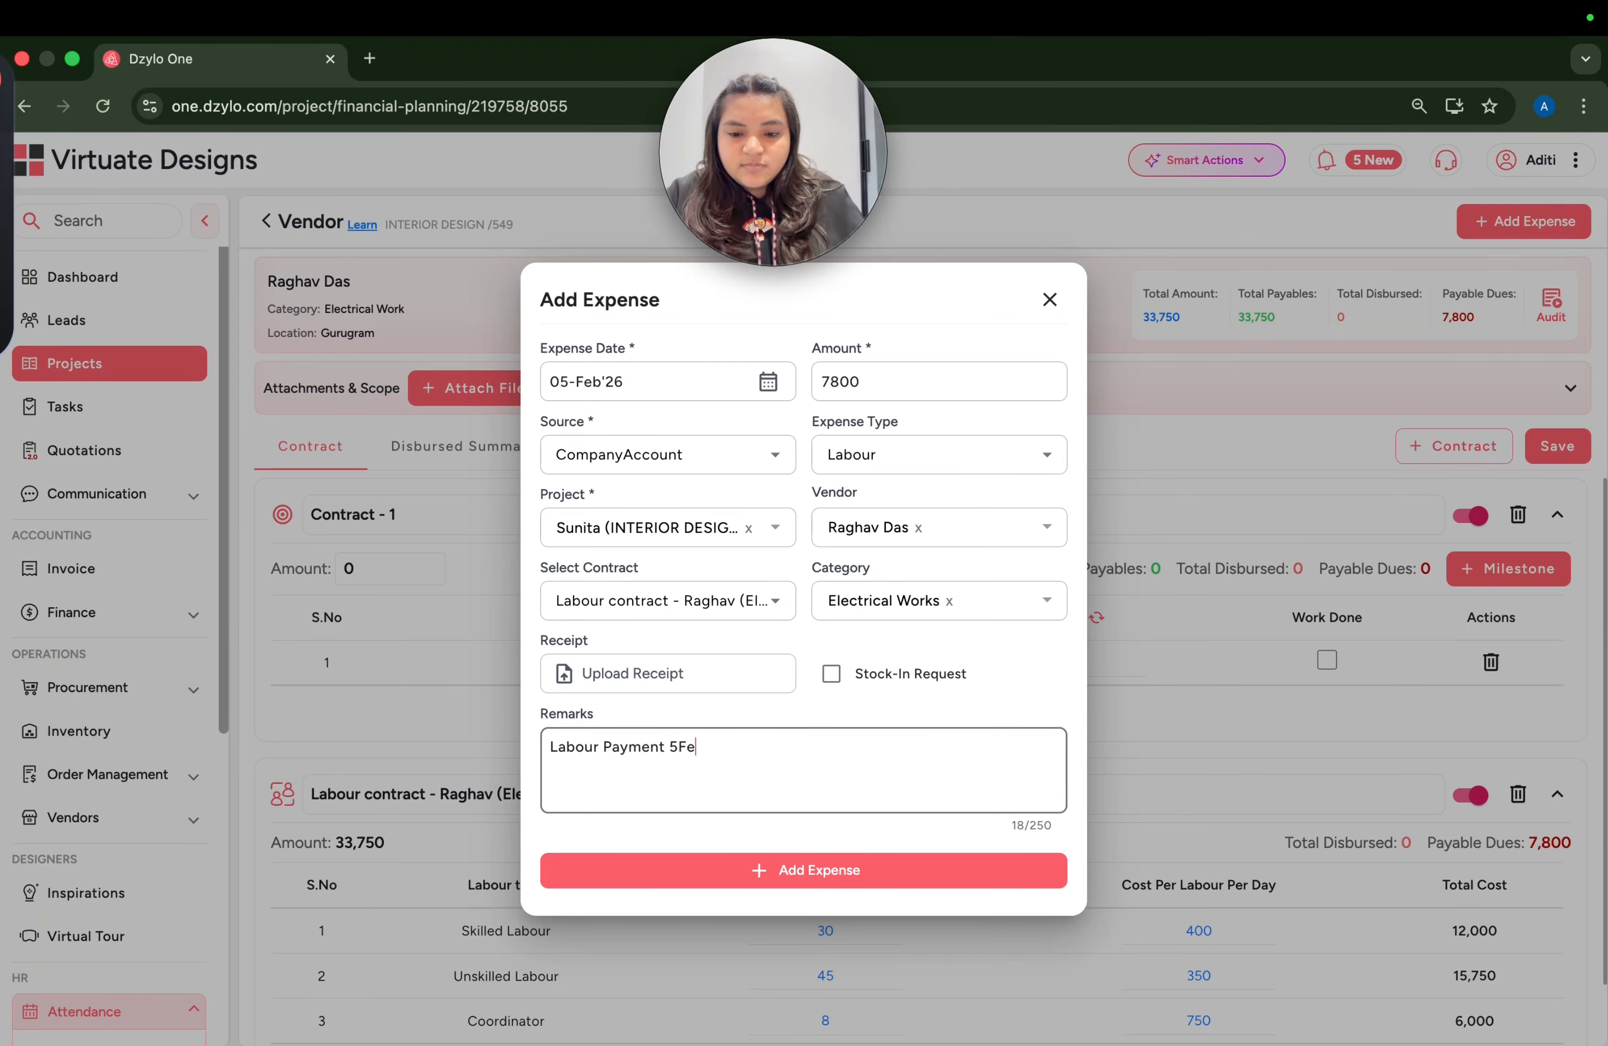
{"action": "type", "text": "b"}
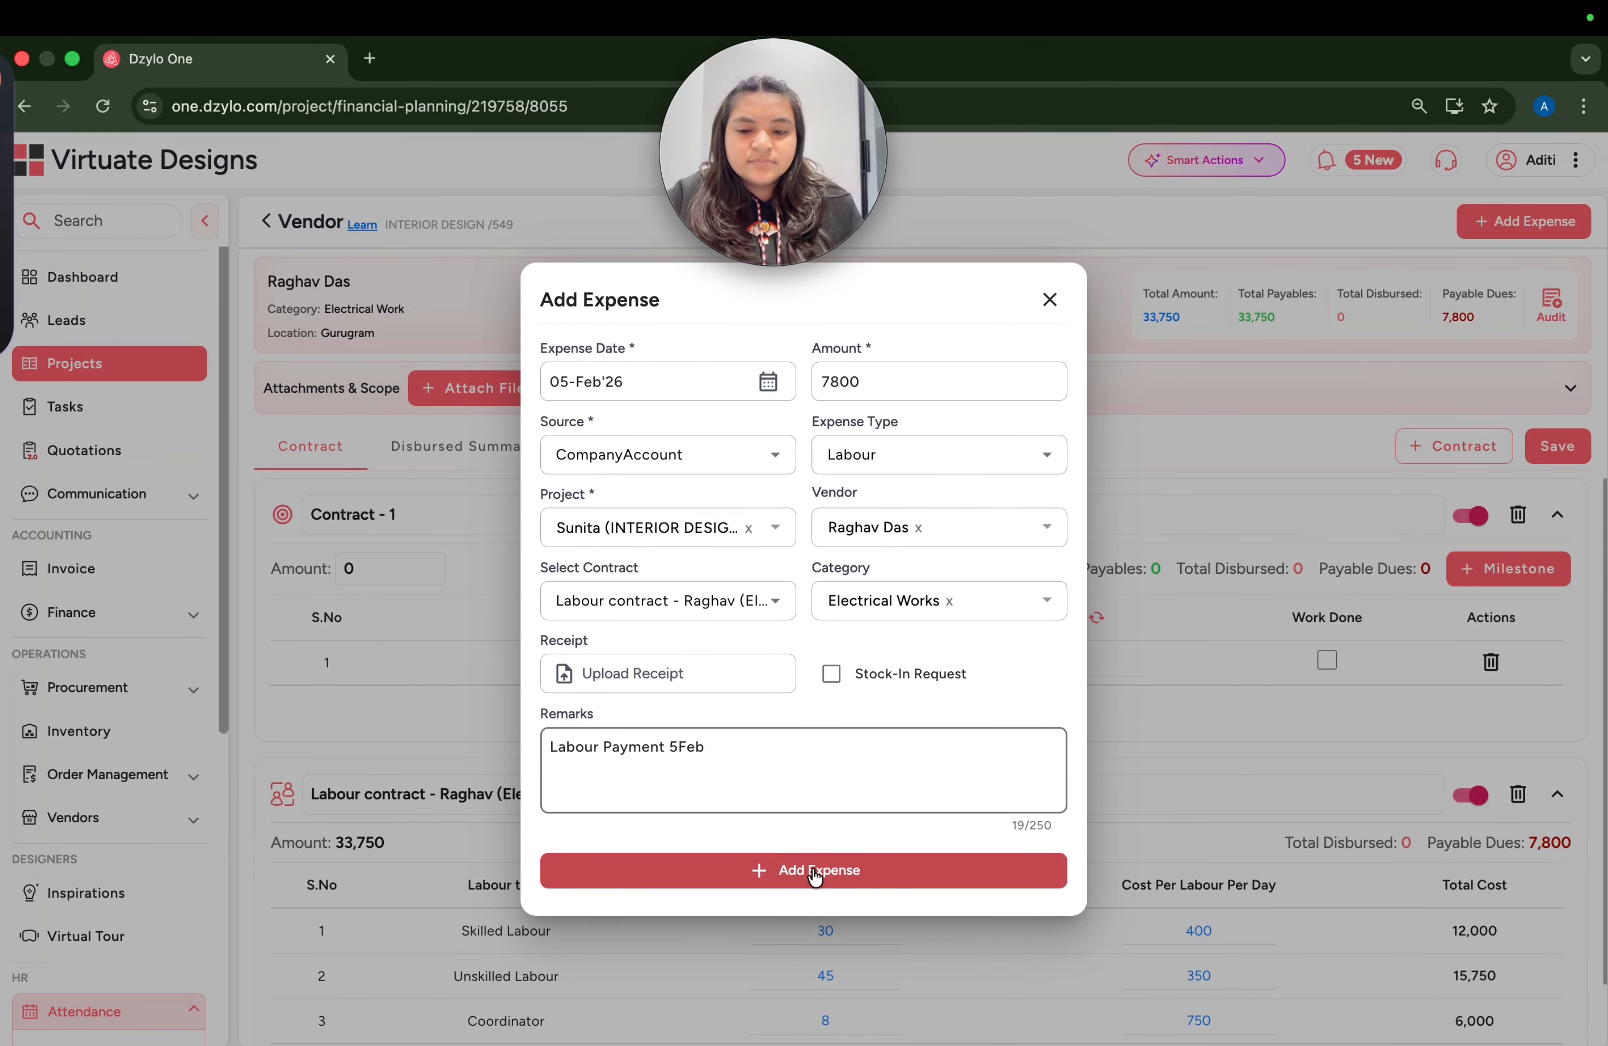
{"action": "left_click", "coordinate": [816, 872]}
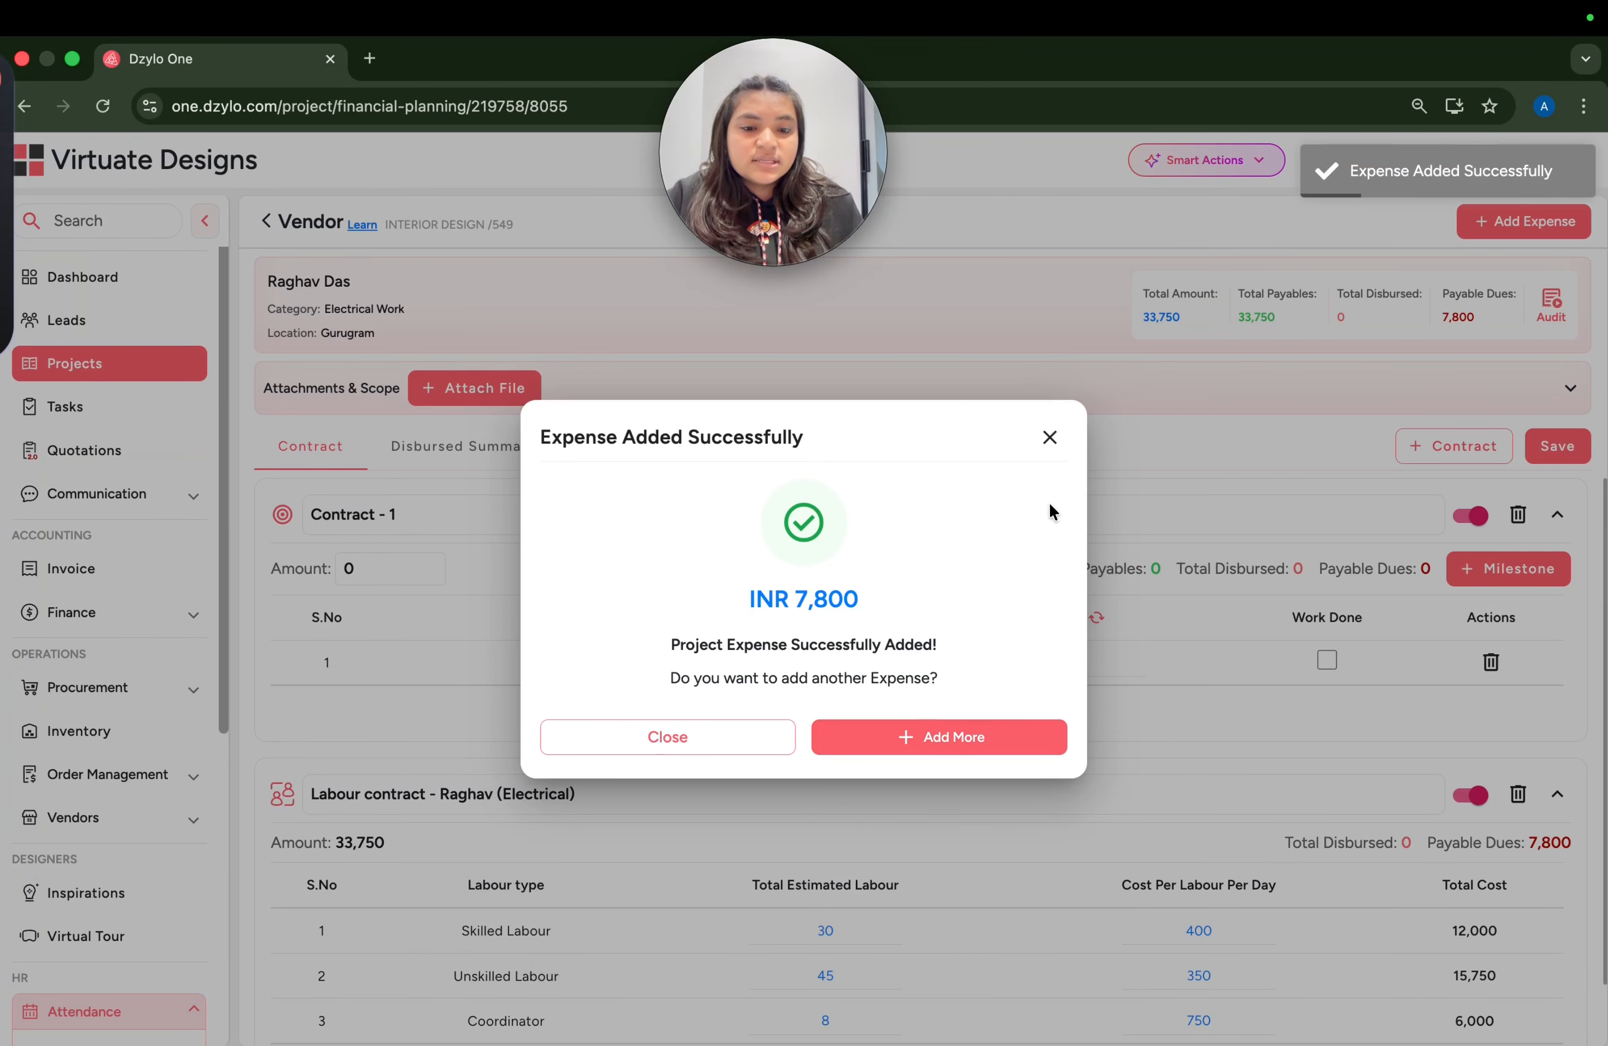
{"action": "left_click", "coordinate": [1049, 438]}
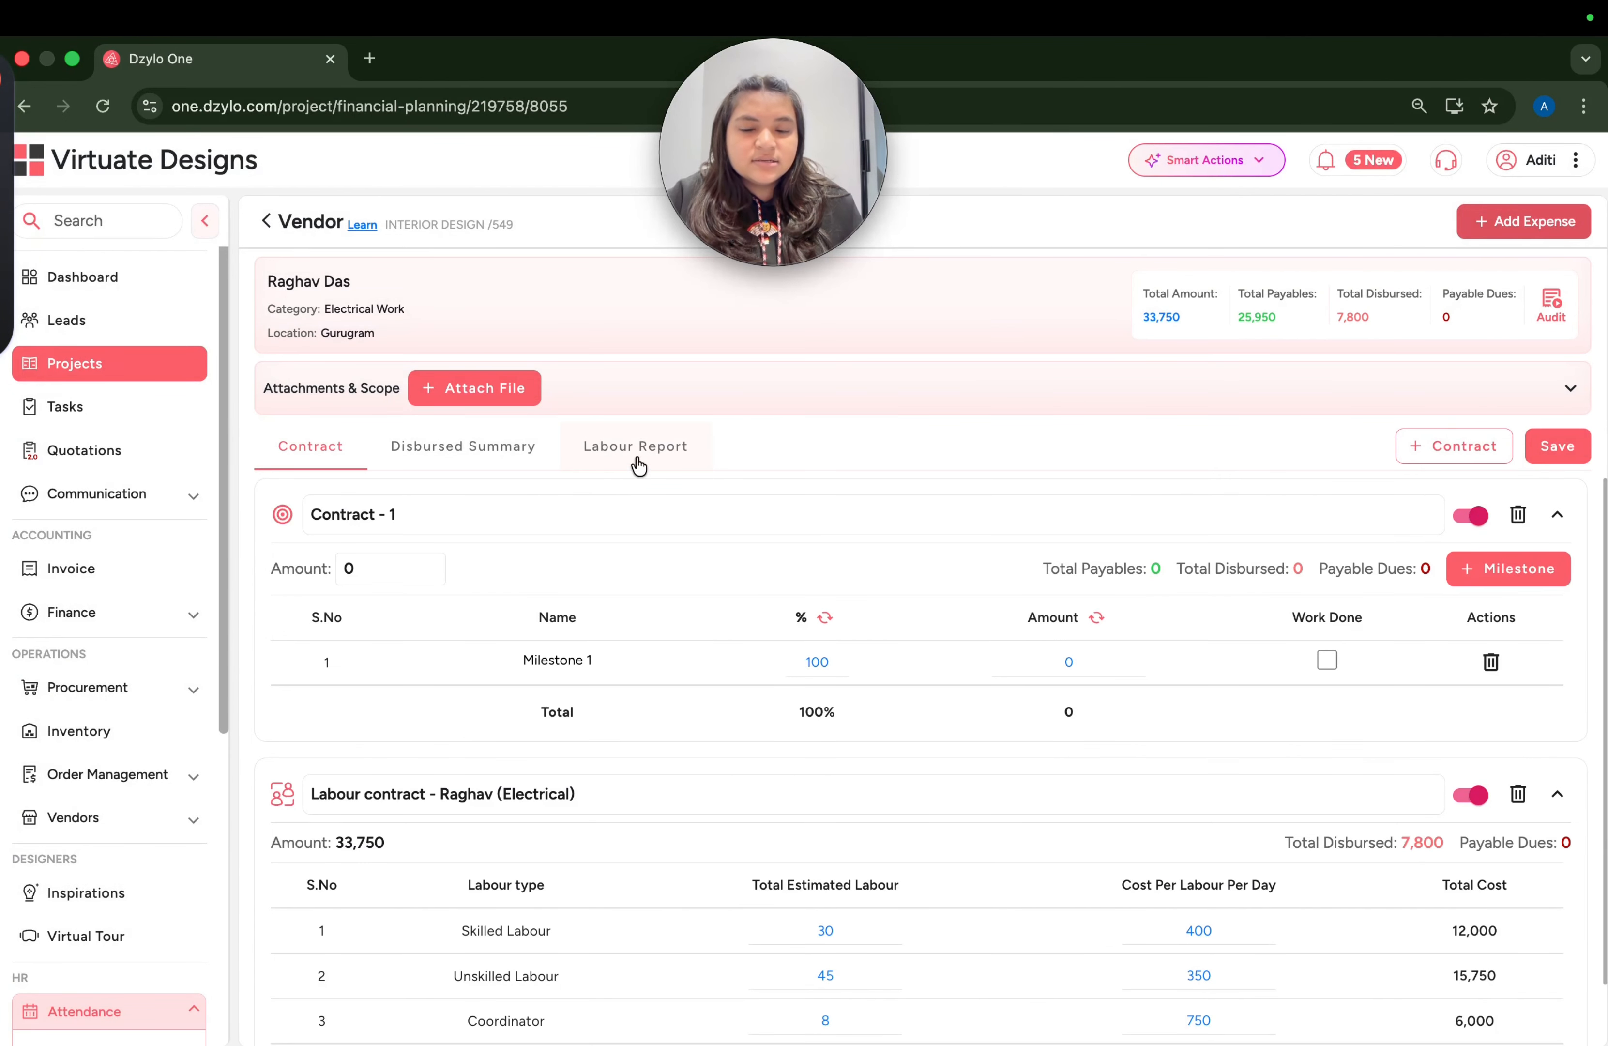
- Review the Feb 05, 2026 labour report and zero dues, then return to the outflow list
{"action": "left_click", "coordinate": [617, 454]}
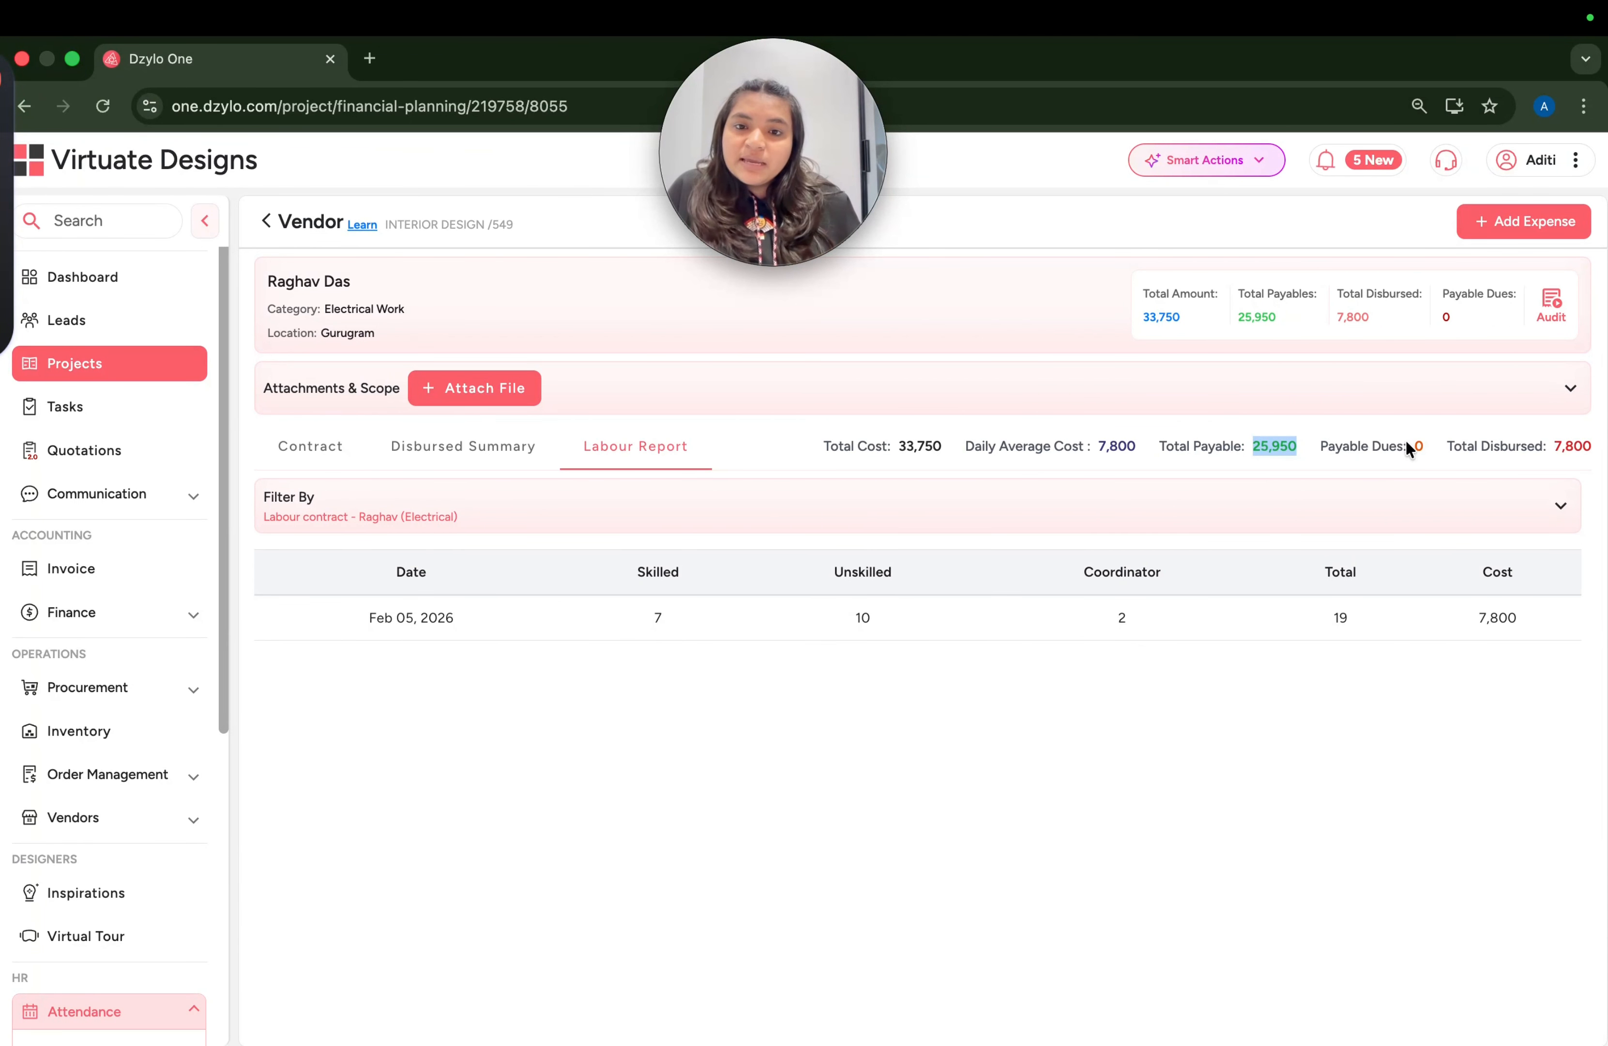
{"action": "double_click", "coordinate": [1418, 447]}
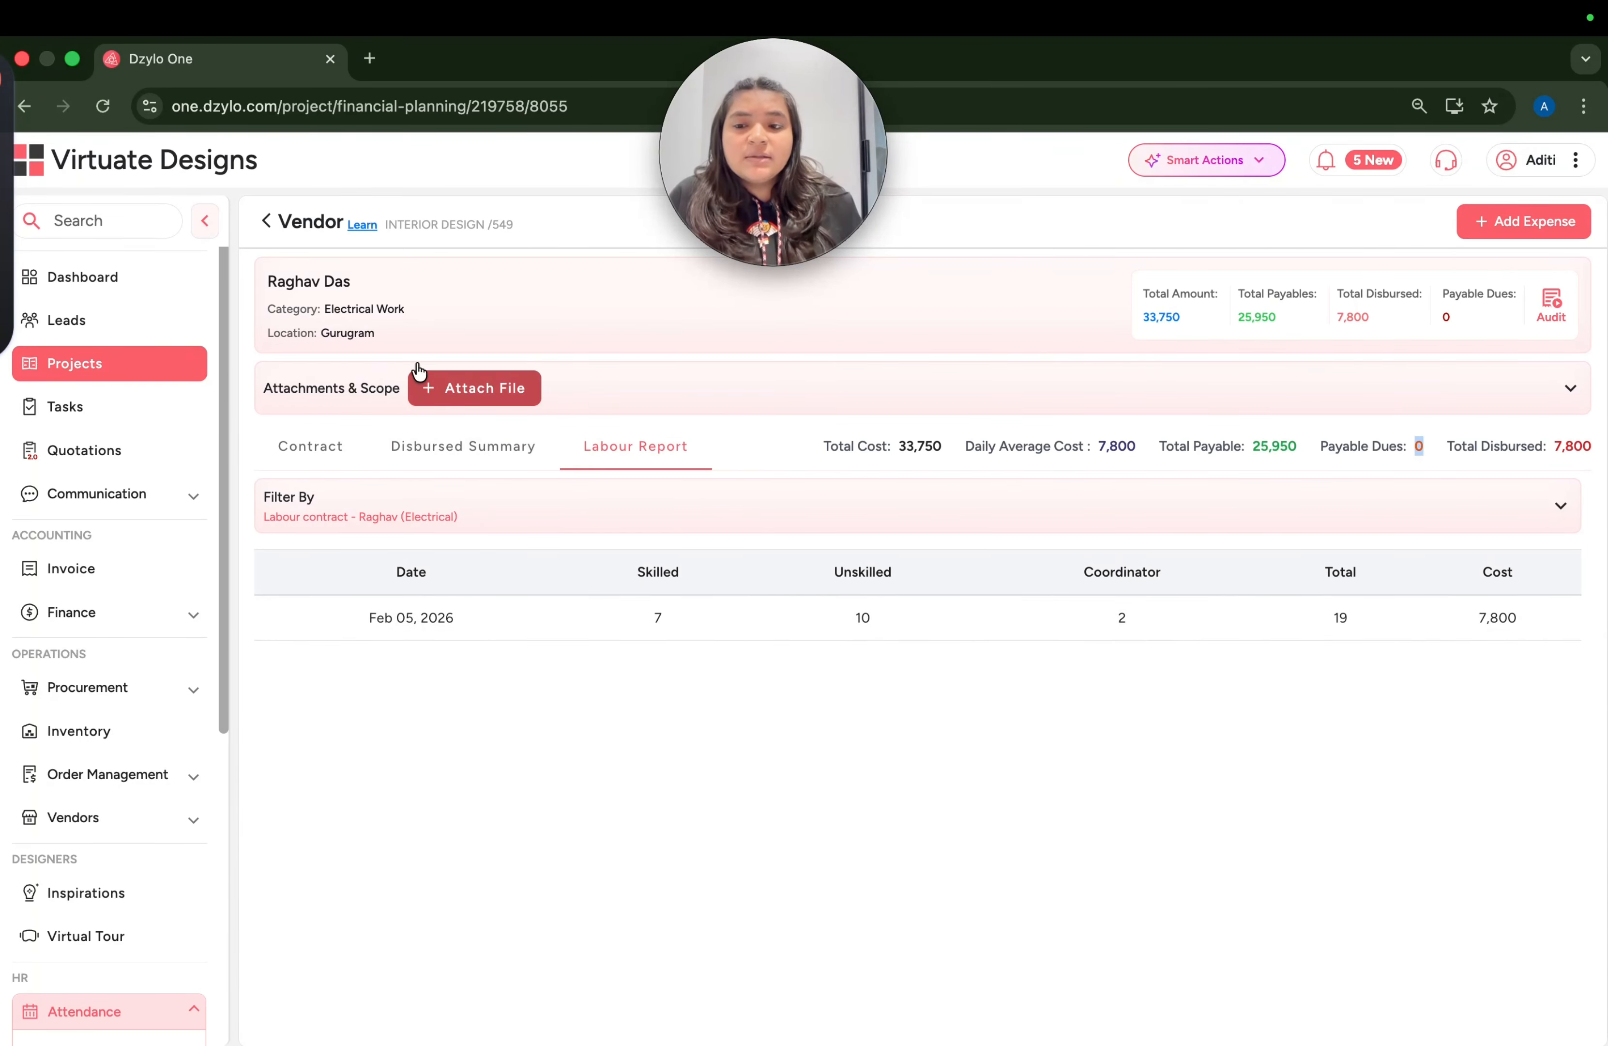
{"action": "left_click", "coordinate": [303, 230]}
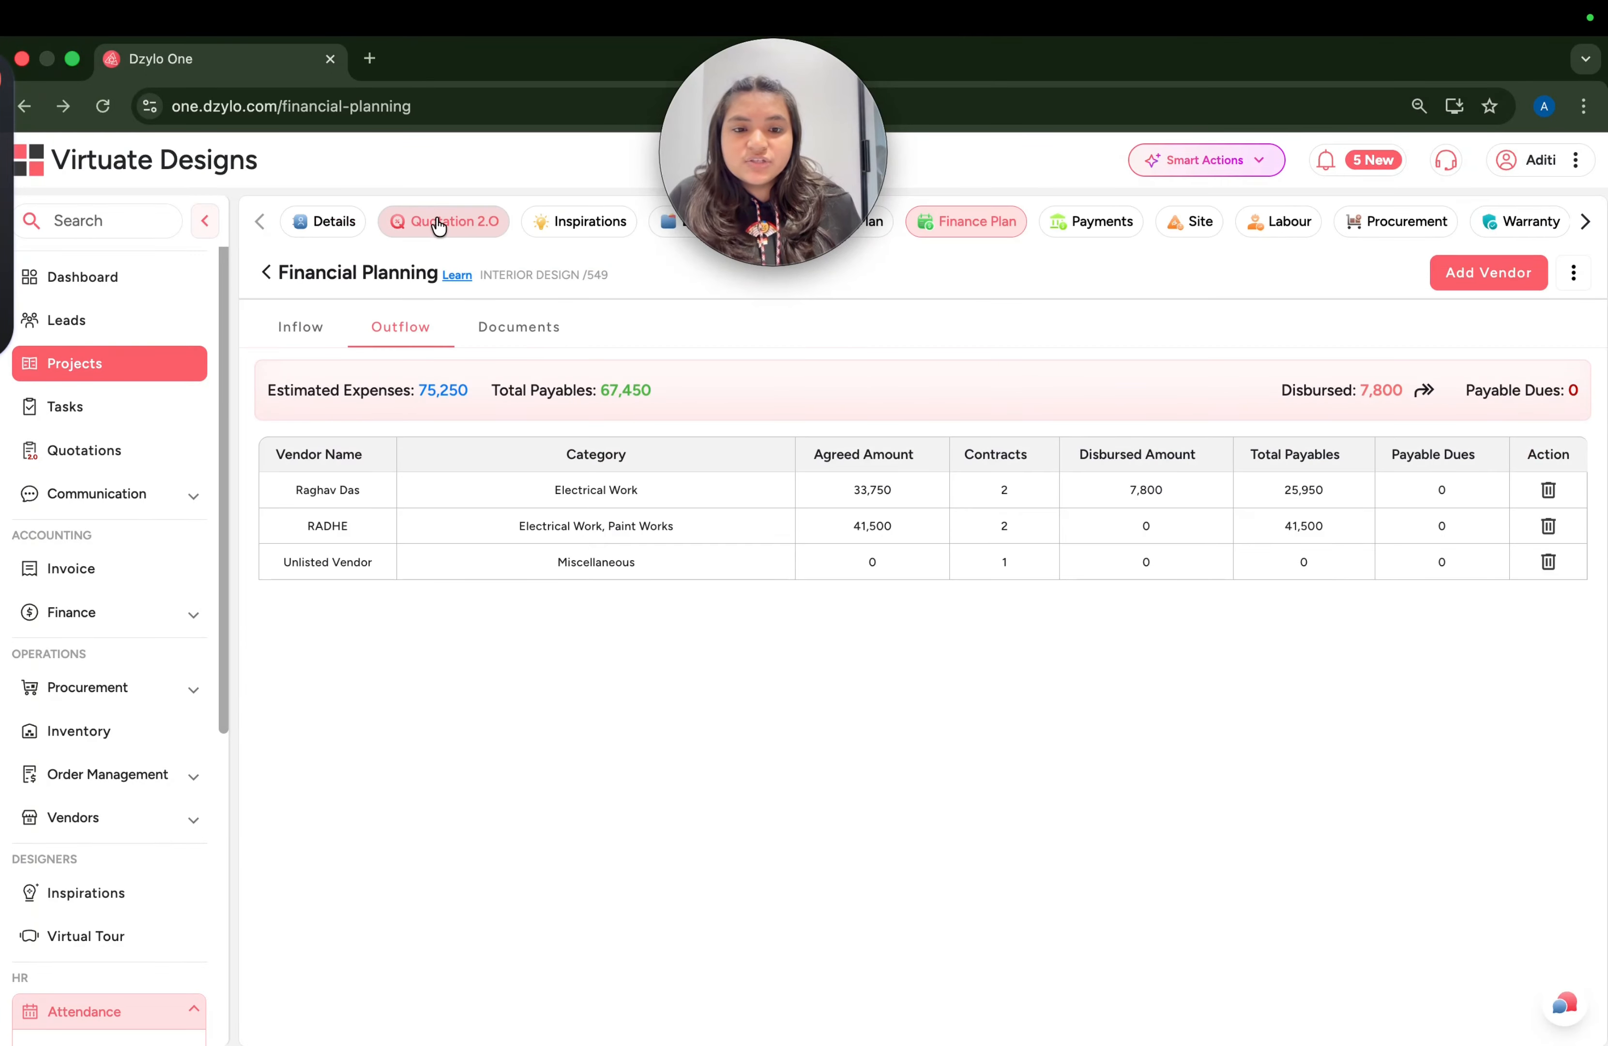
- Go back to Project Data and open Project Payments to find the 7,800 Labour expense
{"action": "left_click", "coordinate": [273, 268]}
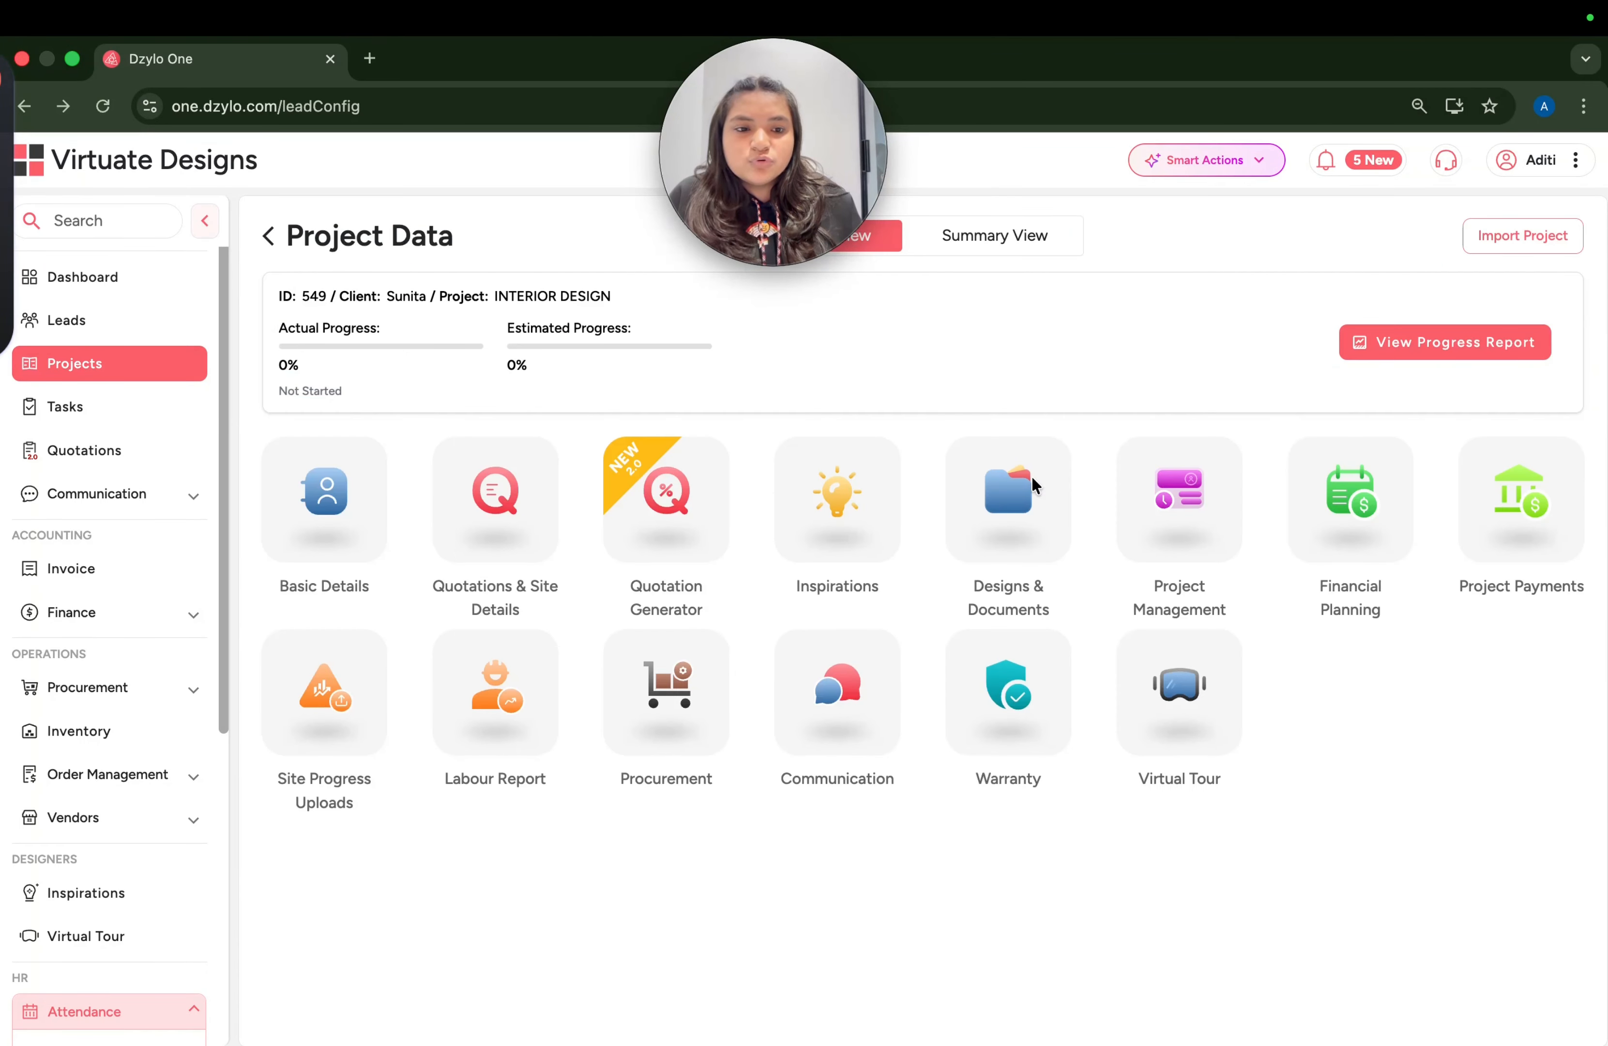
{"action": "left_click", "coordinate": [1551, 526]}
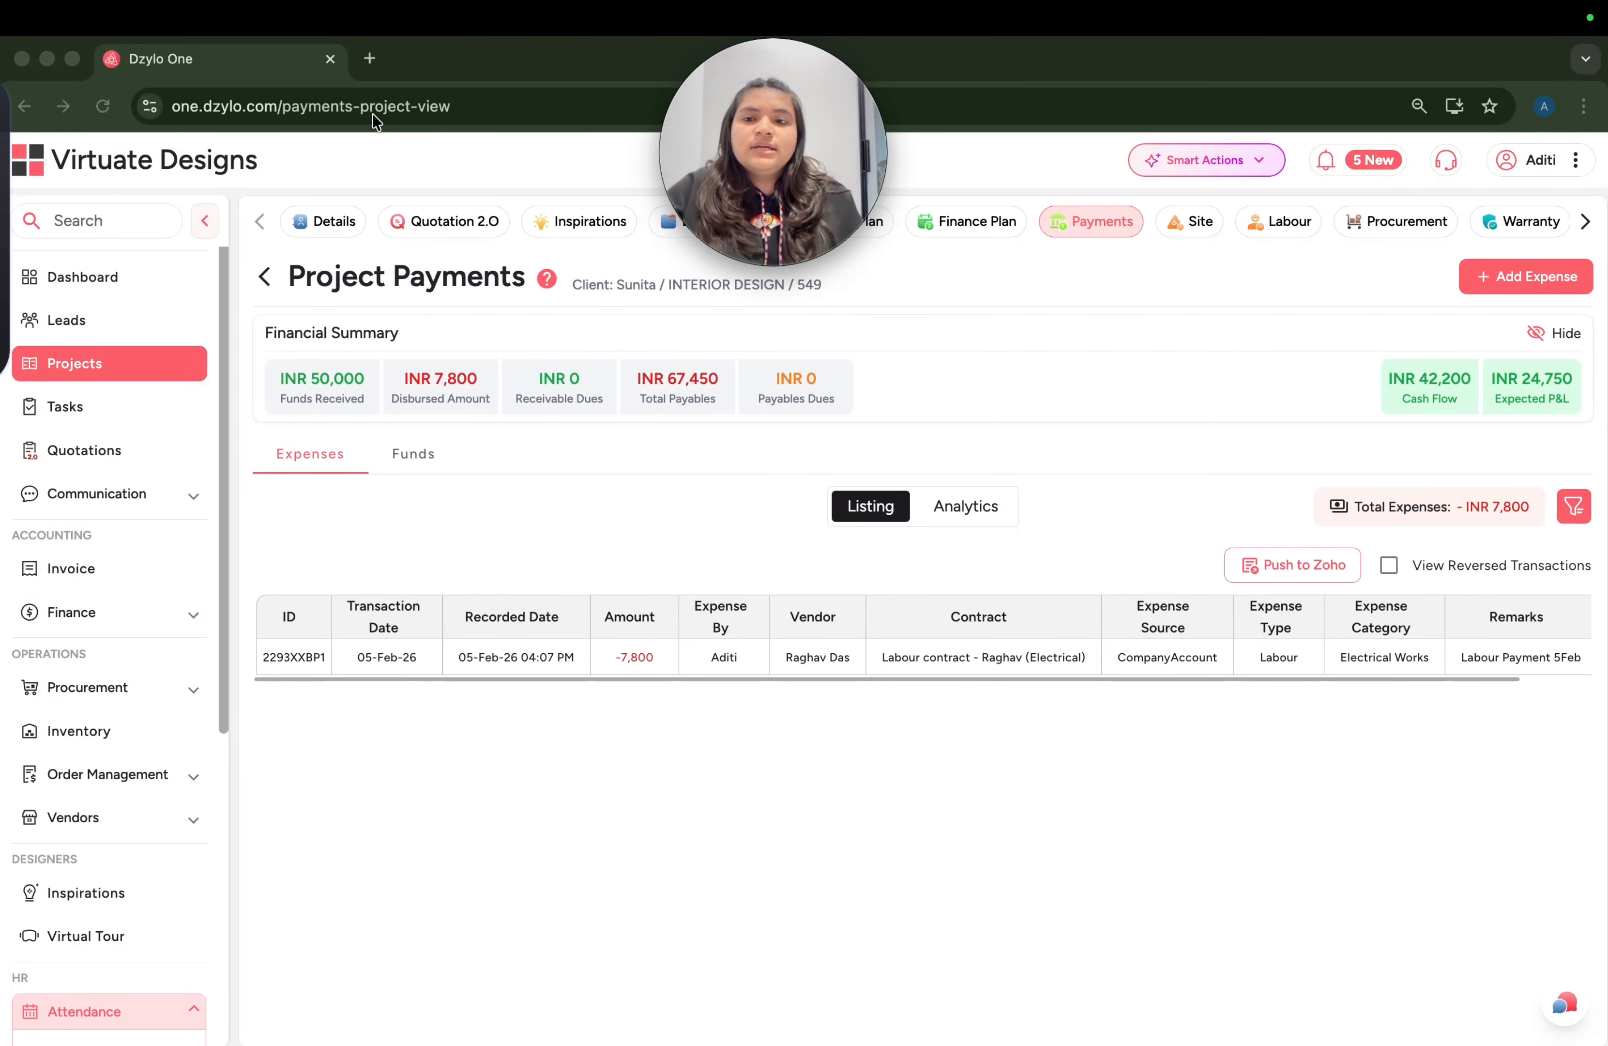
{"action": "left_click", "coordinate": [369, 59]}
- Go to the Virtuate Designs client portal, accept all cookies, and request an OTP for the client's mobile number
{"action": "type", "text": "cli"}
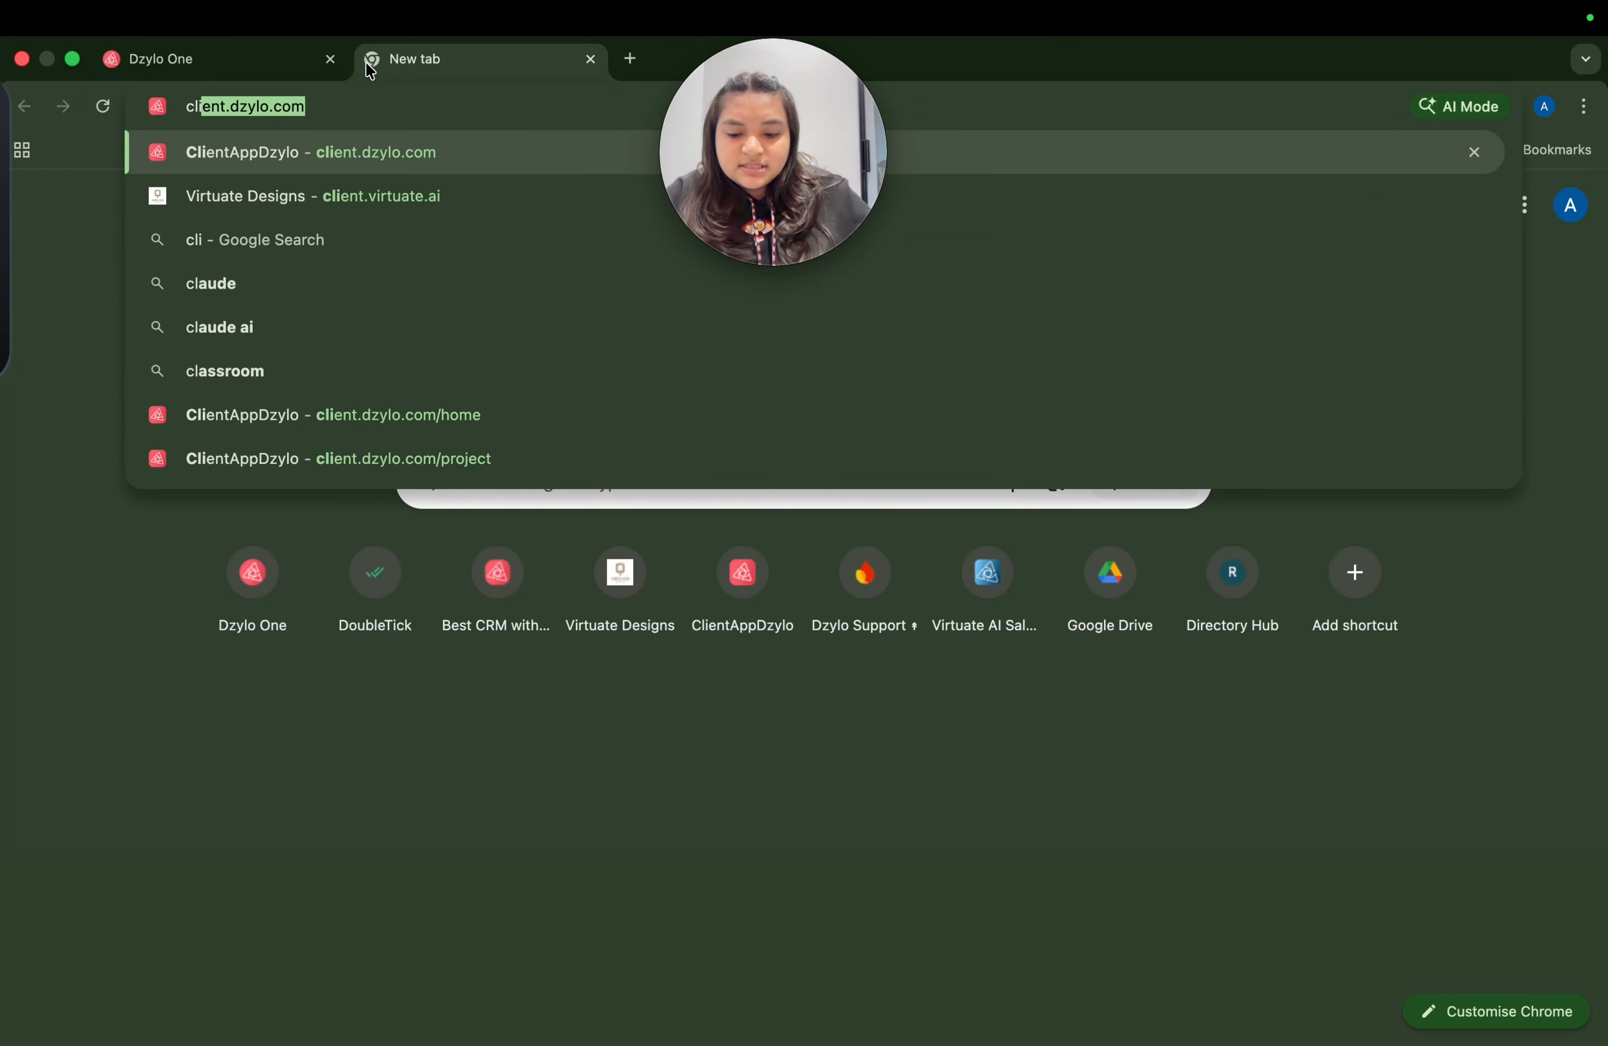
{"action": "type", "text": "ent"}
{"action": "left_click", "coordinate": [365, 199]}
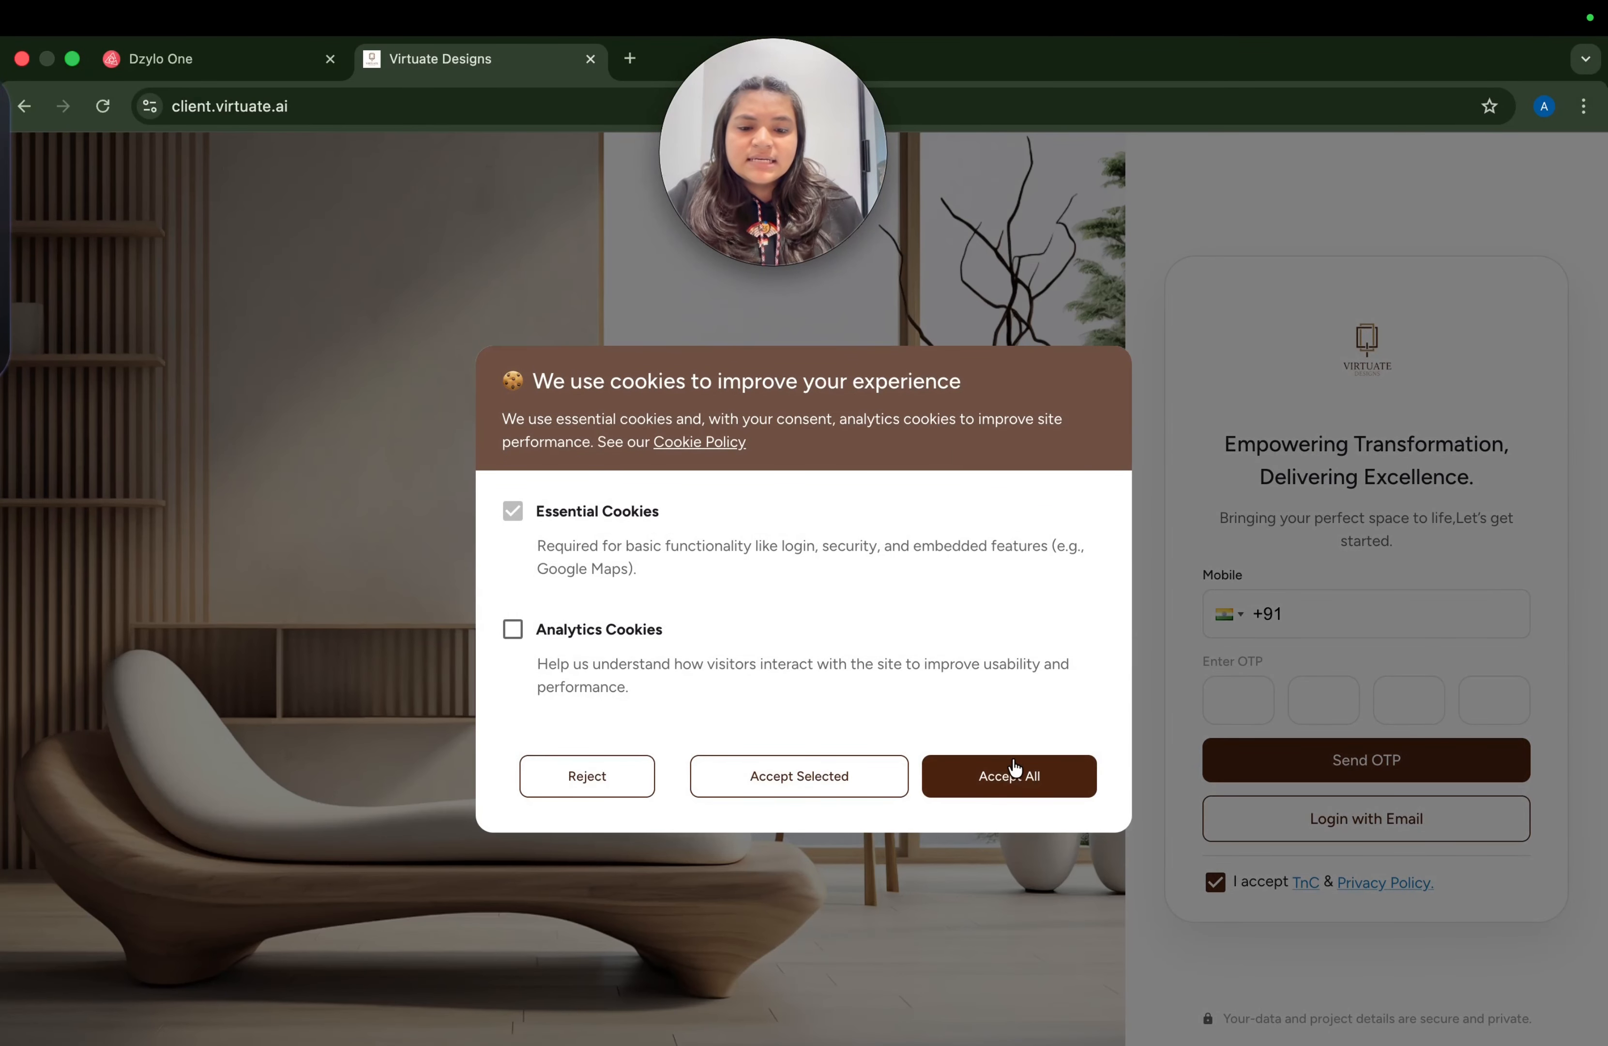
{"action": "left_click", "coordinate": [1015, 771]}
{"action": "left_click", "coordinate": [1318, 614]}
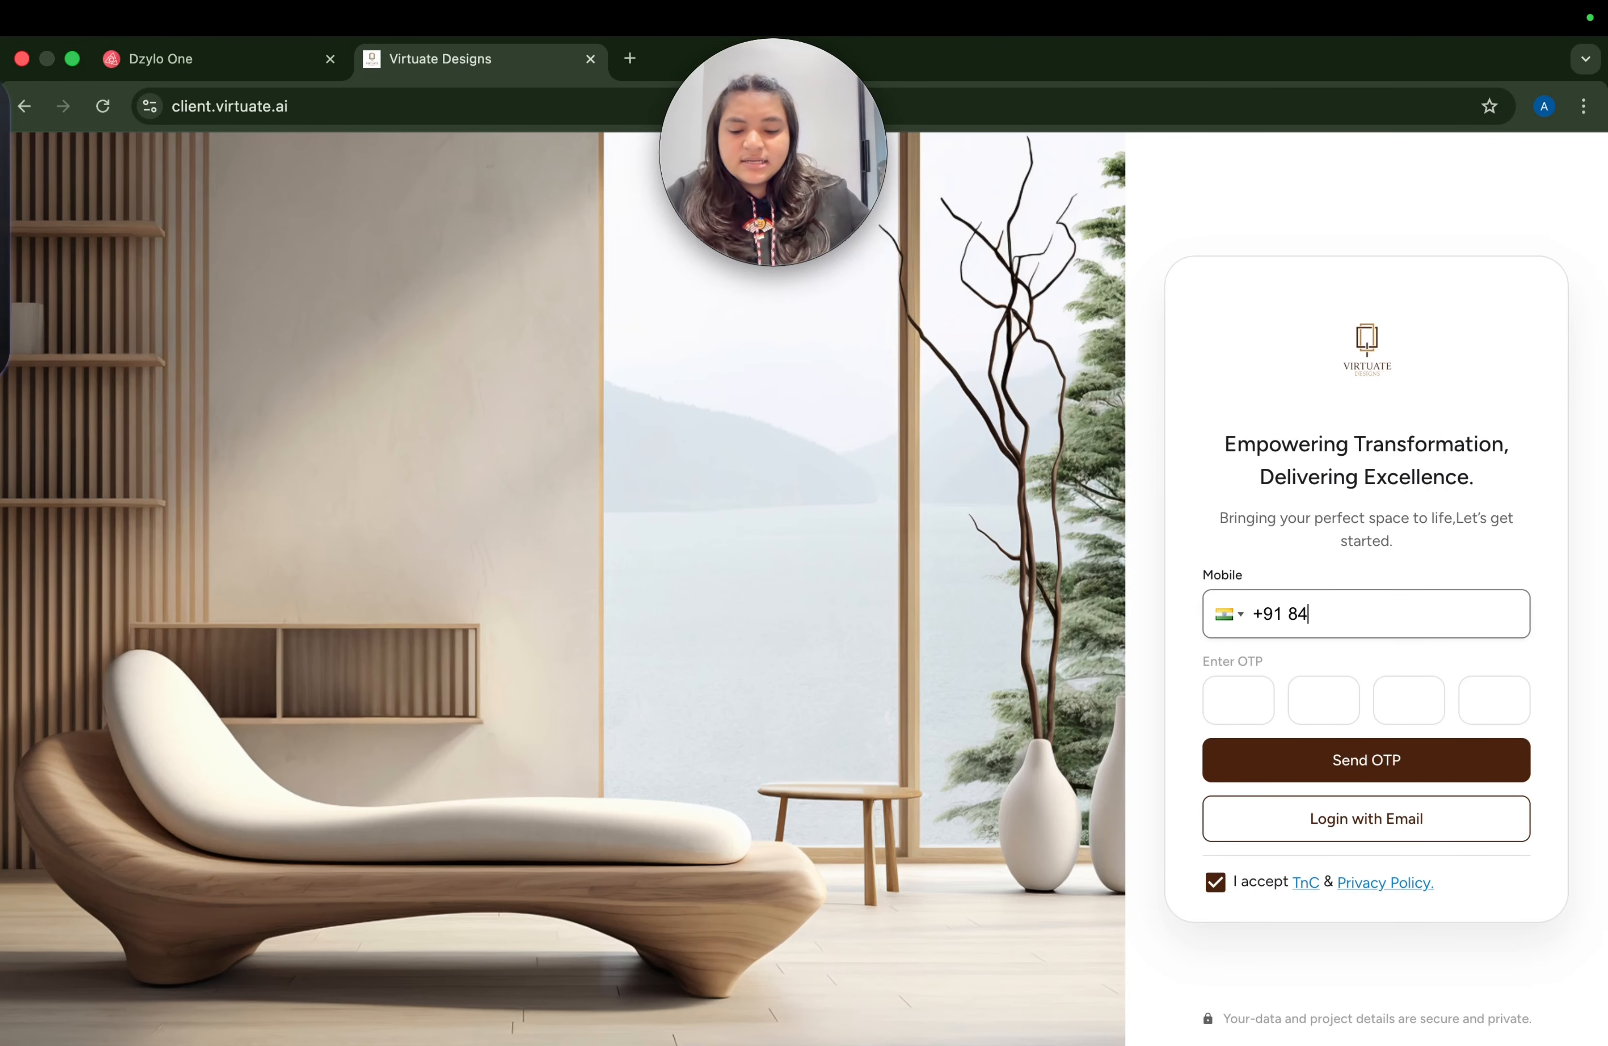
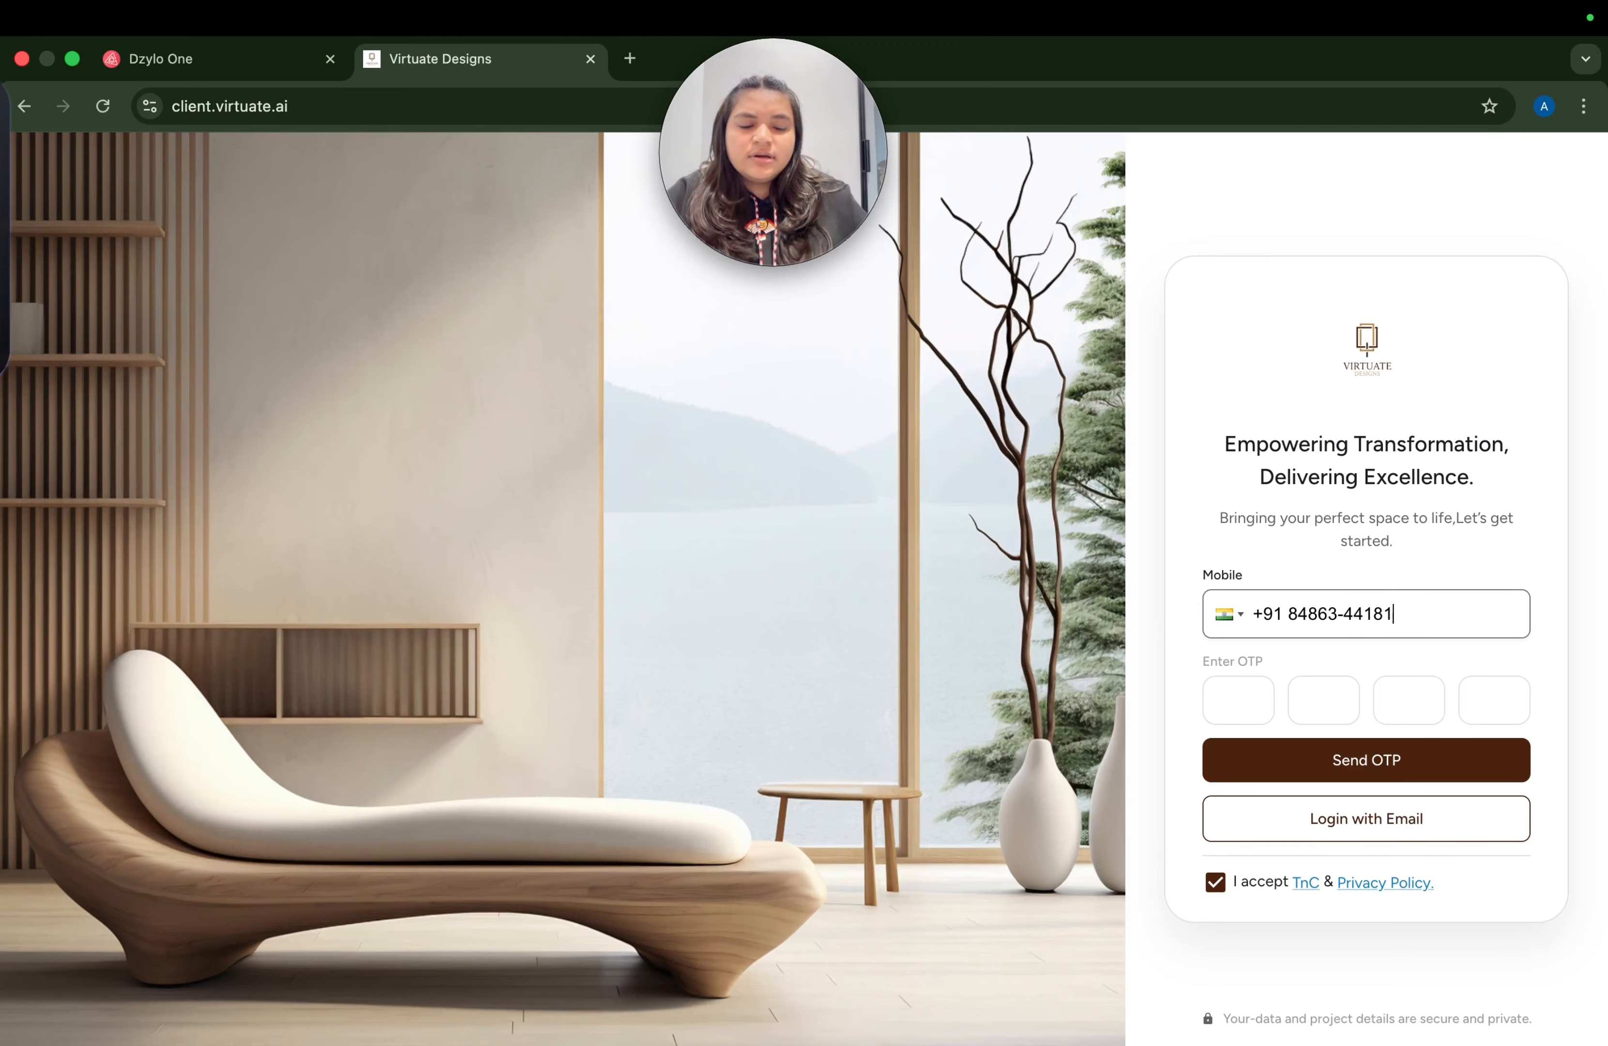
{"action": "left_click", "coordinate": [1336, 751]}
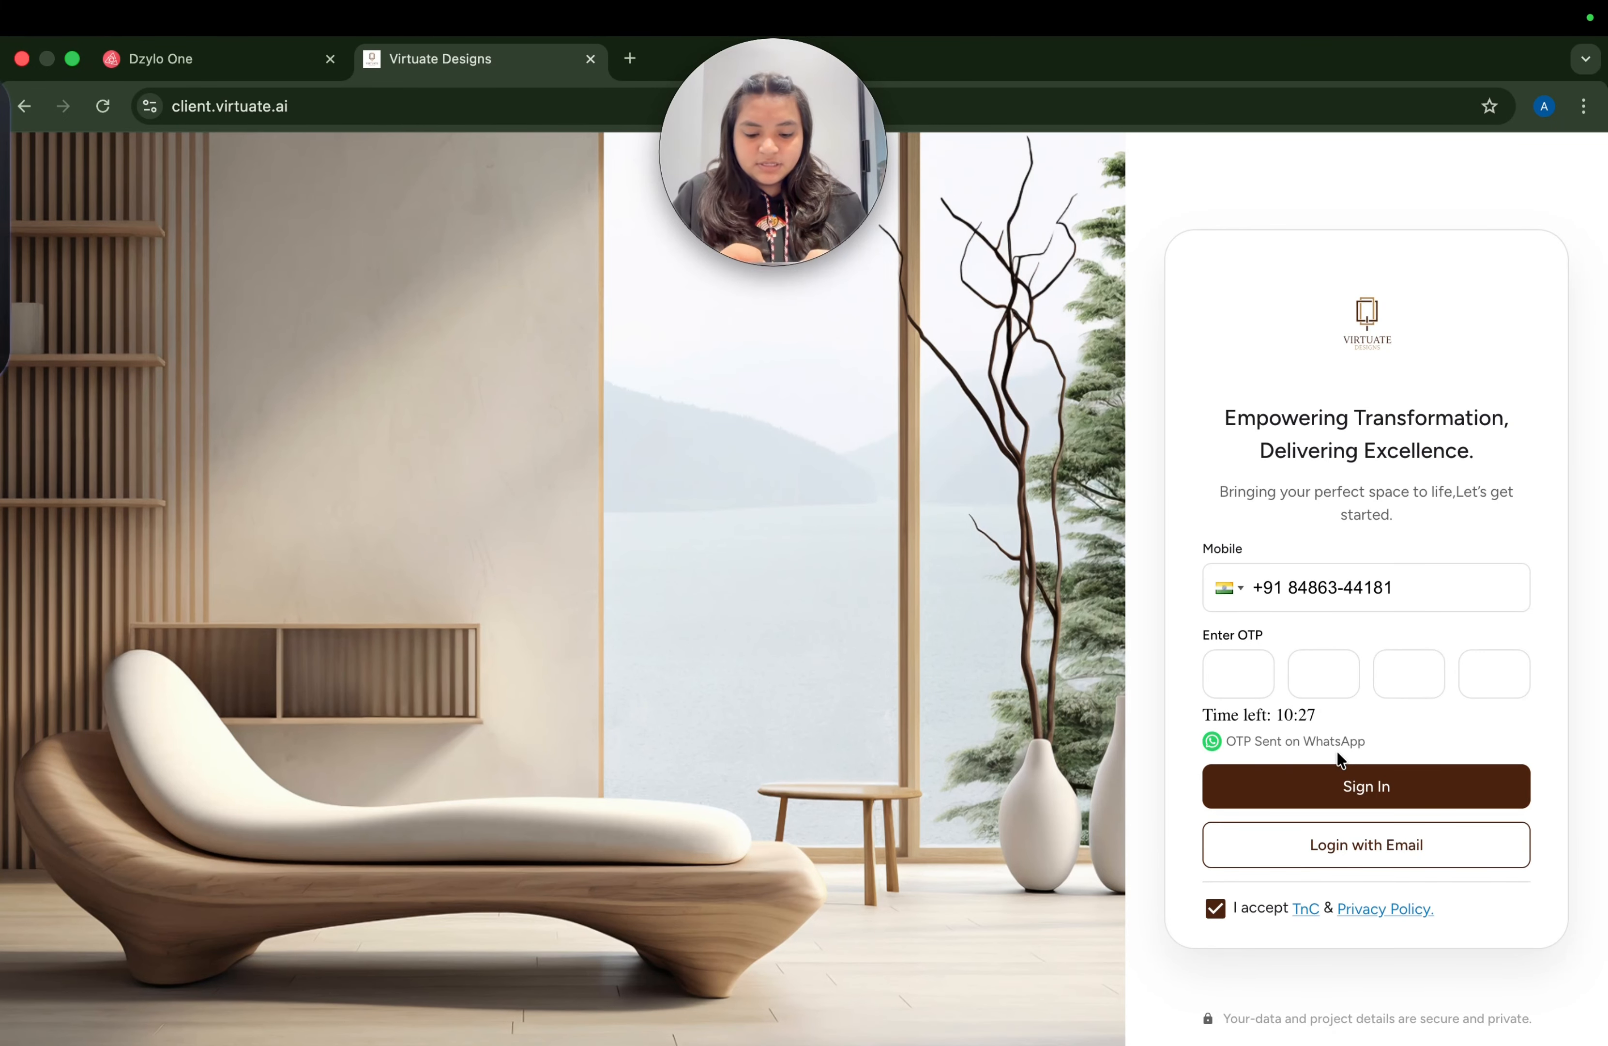
- Enter the one-time code and sign in to the portal
{"action": "left_click", "coordinate": [1234, 673]}
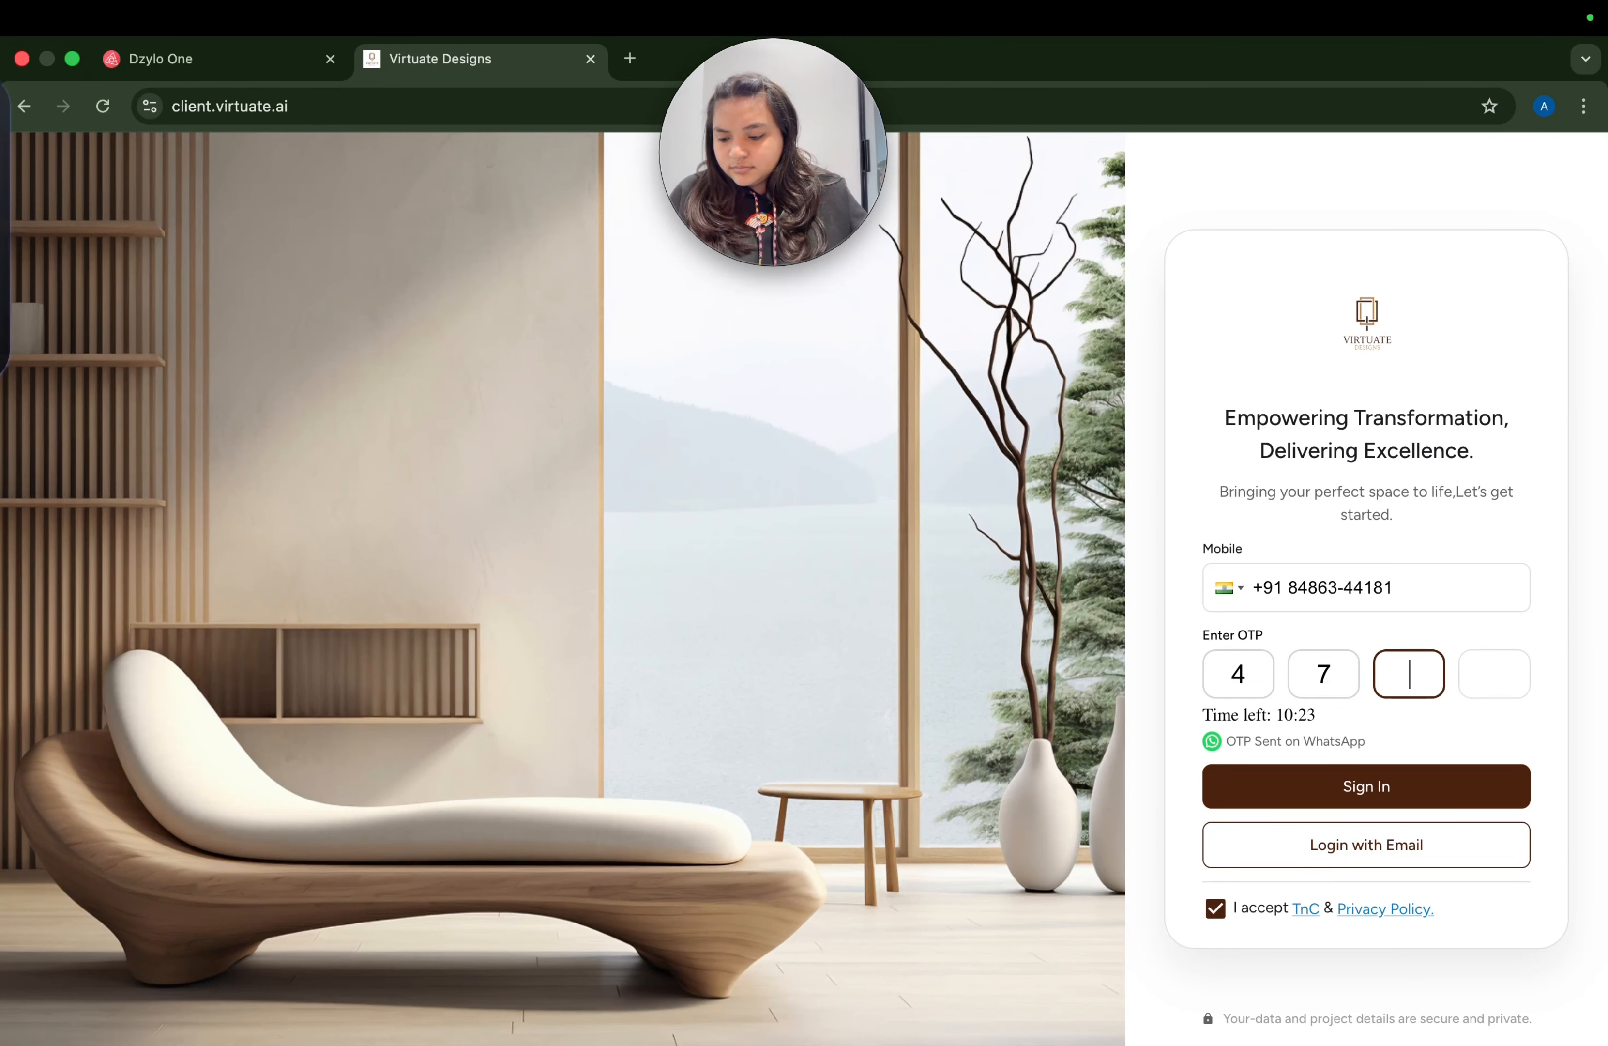
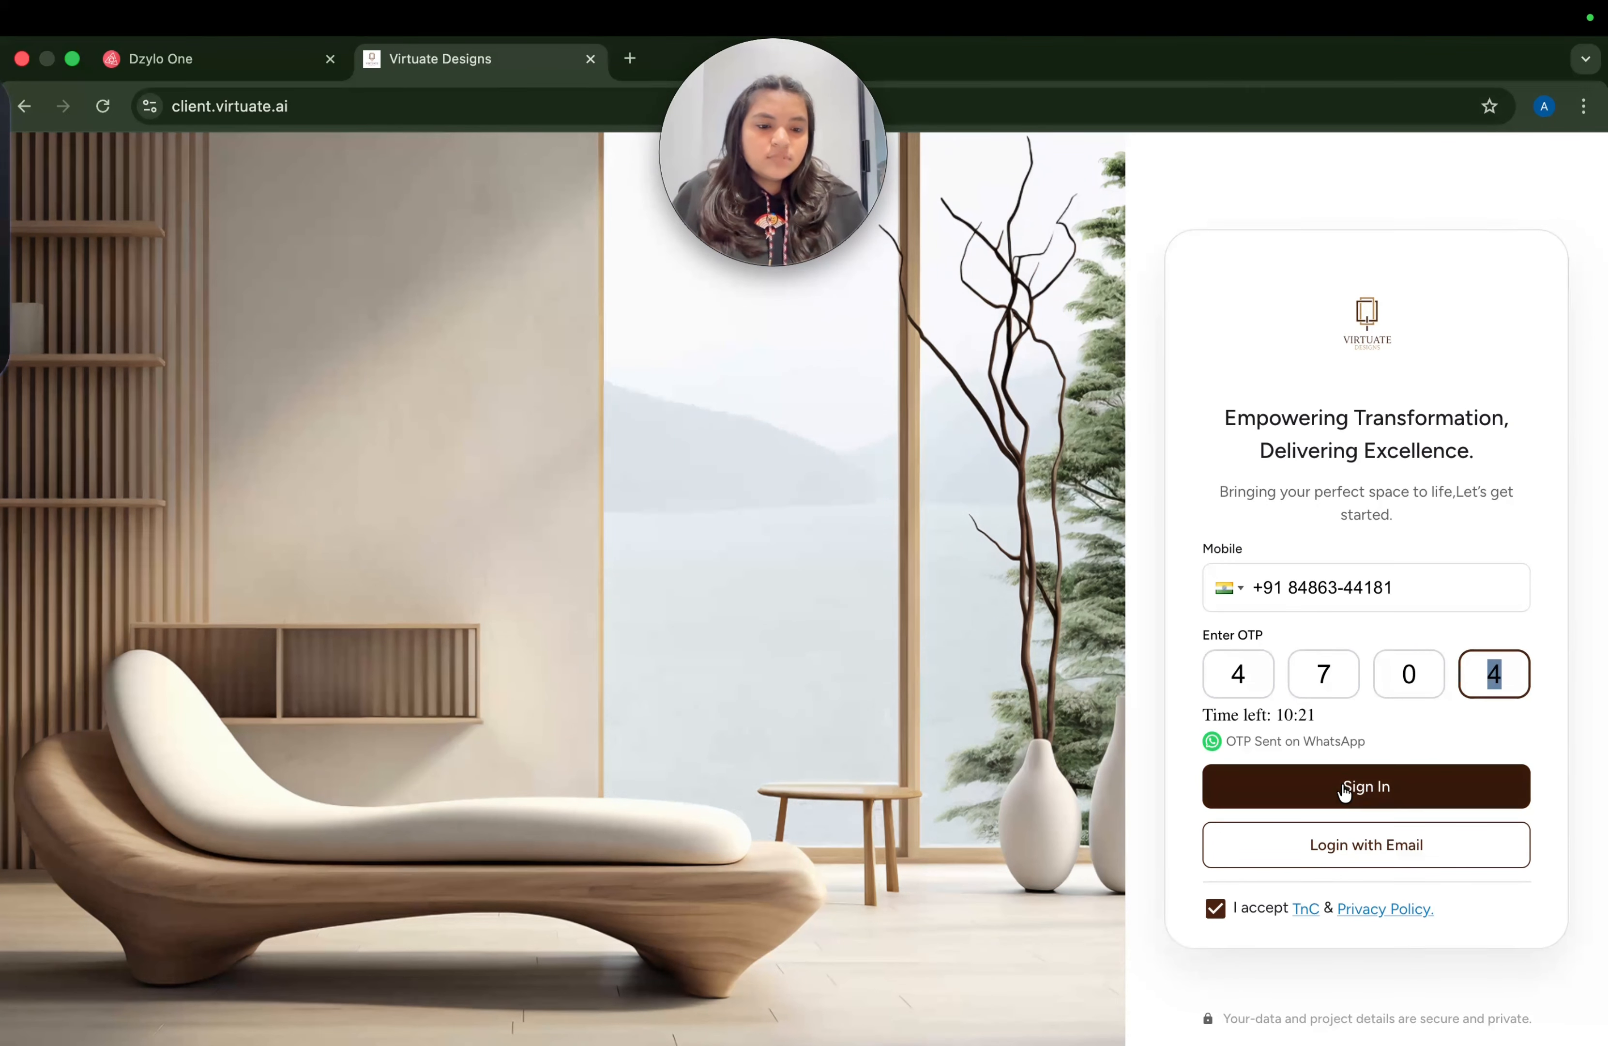
{"action": "left_click", "coordinate": [1360, 786]}
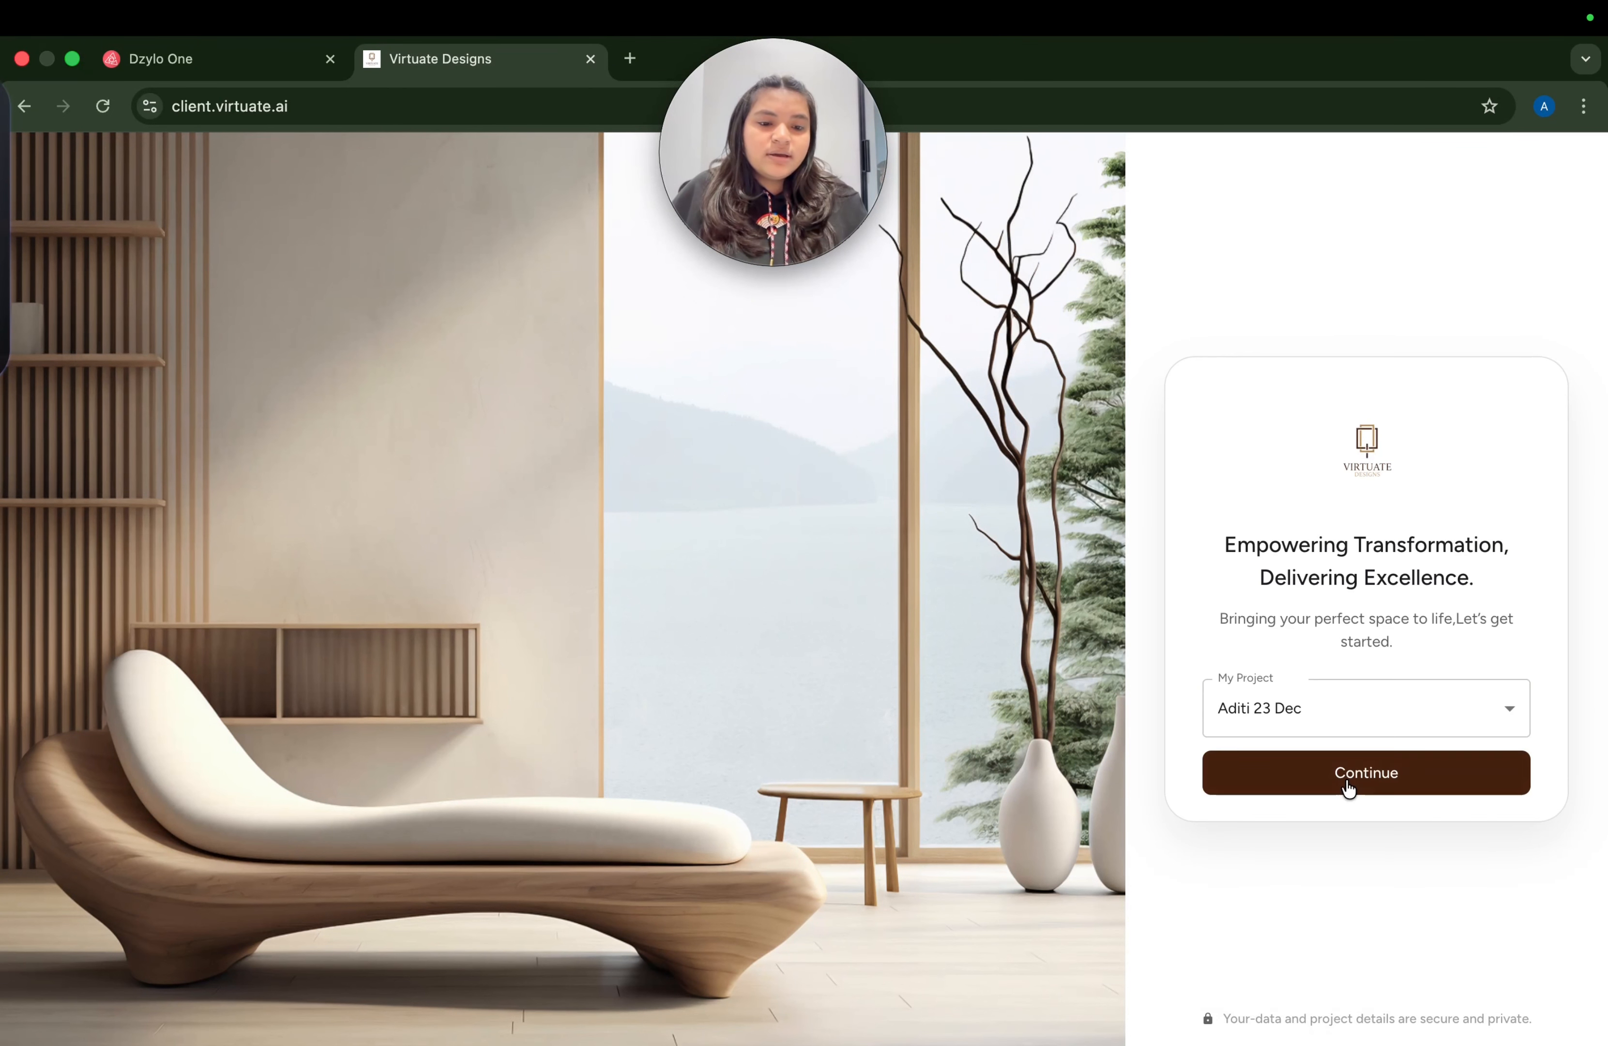
- Confirm the already-chosen project in the My Project dropdown
{"action": "left_click", "coordinate": [1300, 718]}
{"action": "scroll", "coordinate": [1299, 837], "scroll_direction": "down", "scroll_amount": 1}
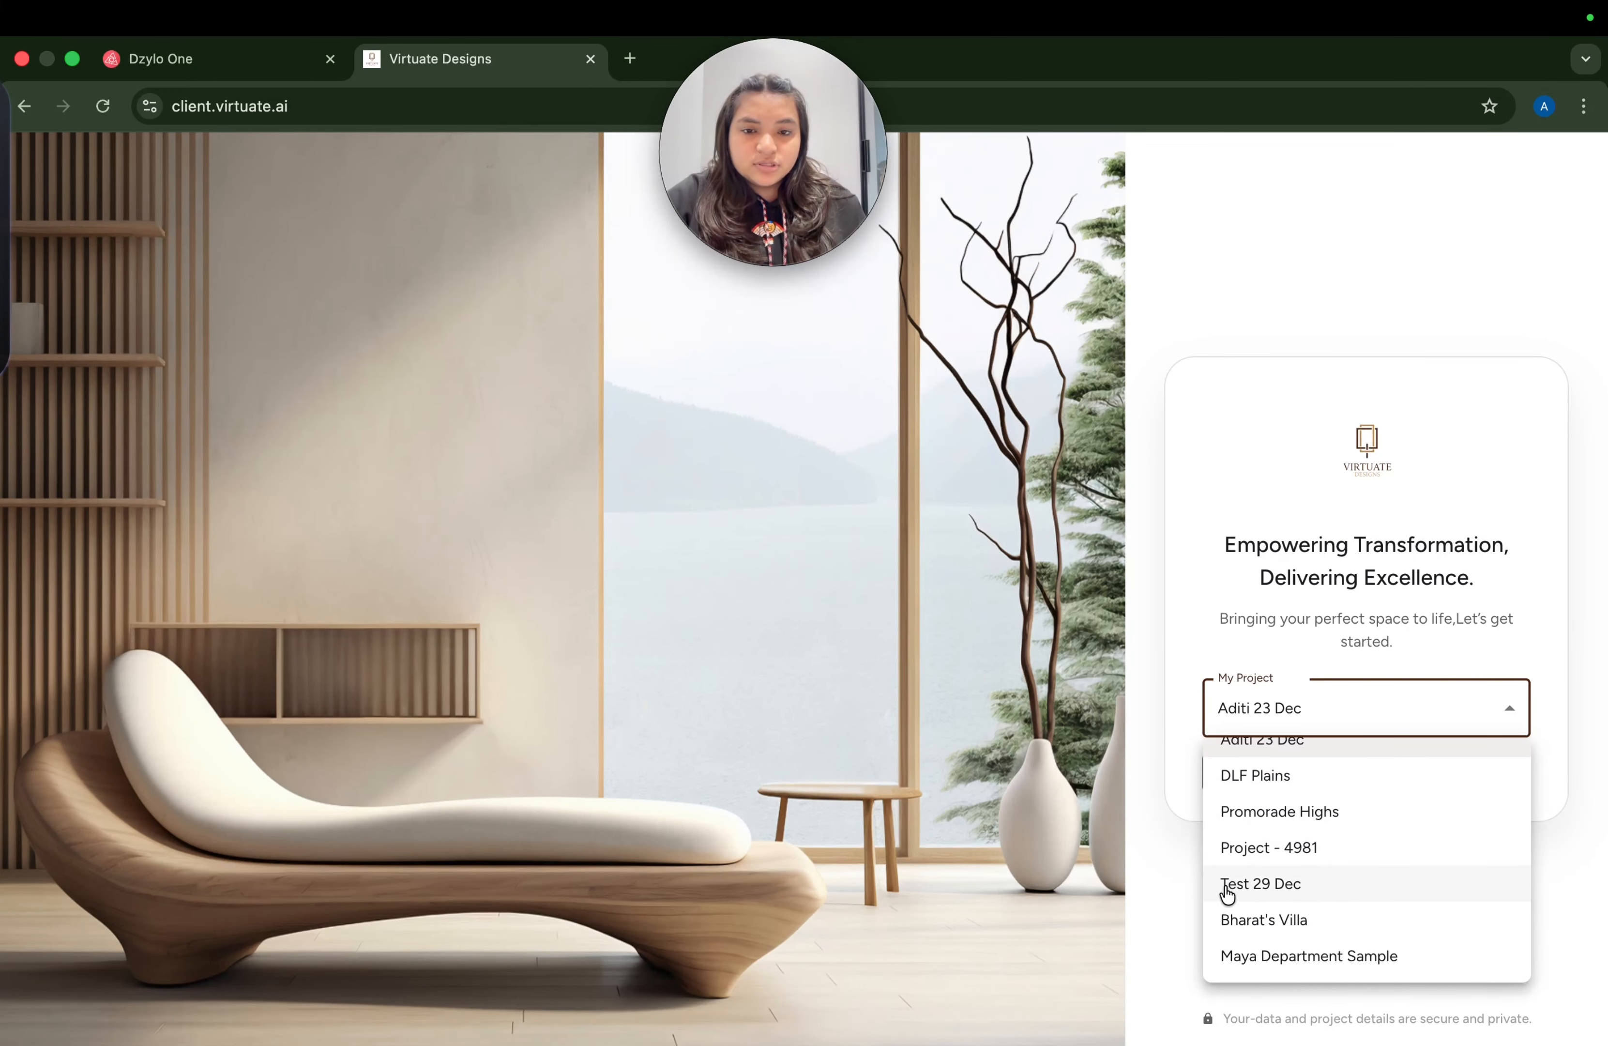
{"action": "left_click", "coordinate": [1345, 611]}
{"action": "left_click", "coordinate": [1335, 721]}
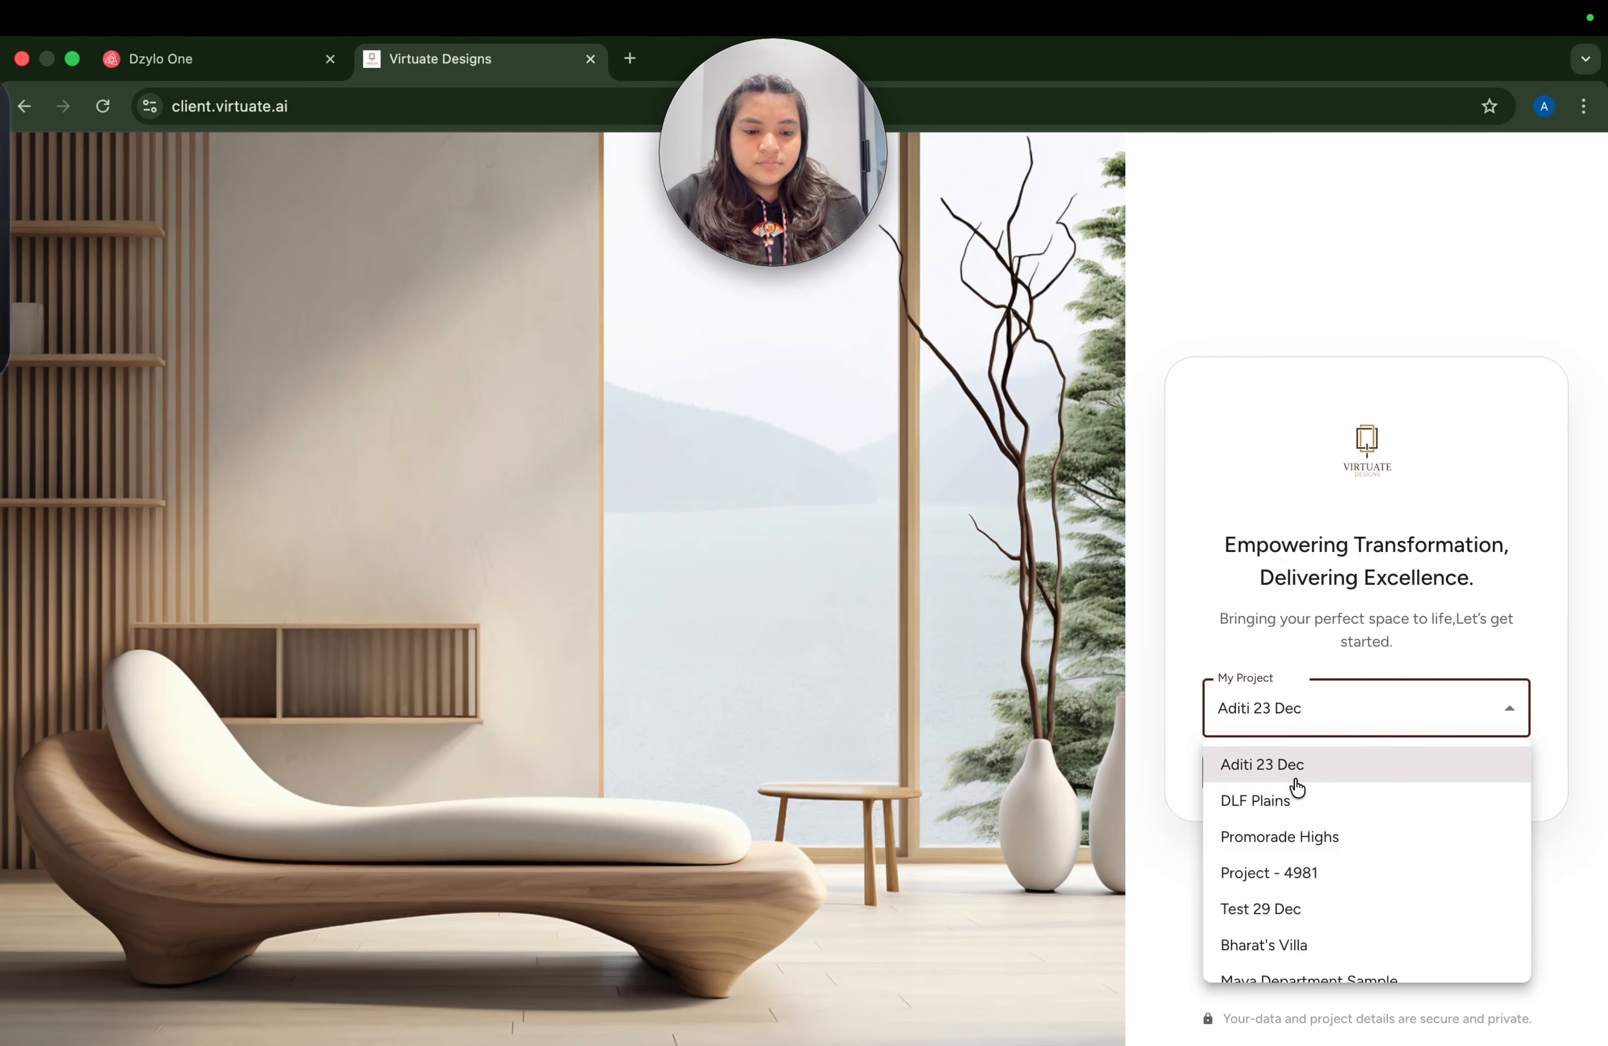
{"action": "left_click", "coordinate": [1293, 770]}
- Continue into the portal and open the Projects page showing site progress
{"action": "left_click", "coordinate": [1343, 779]}
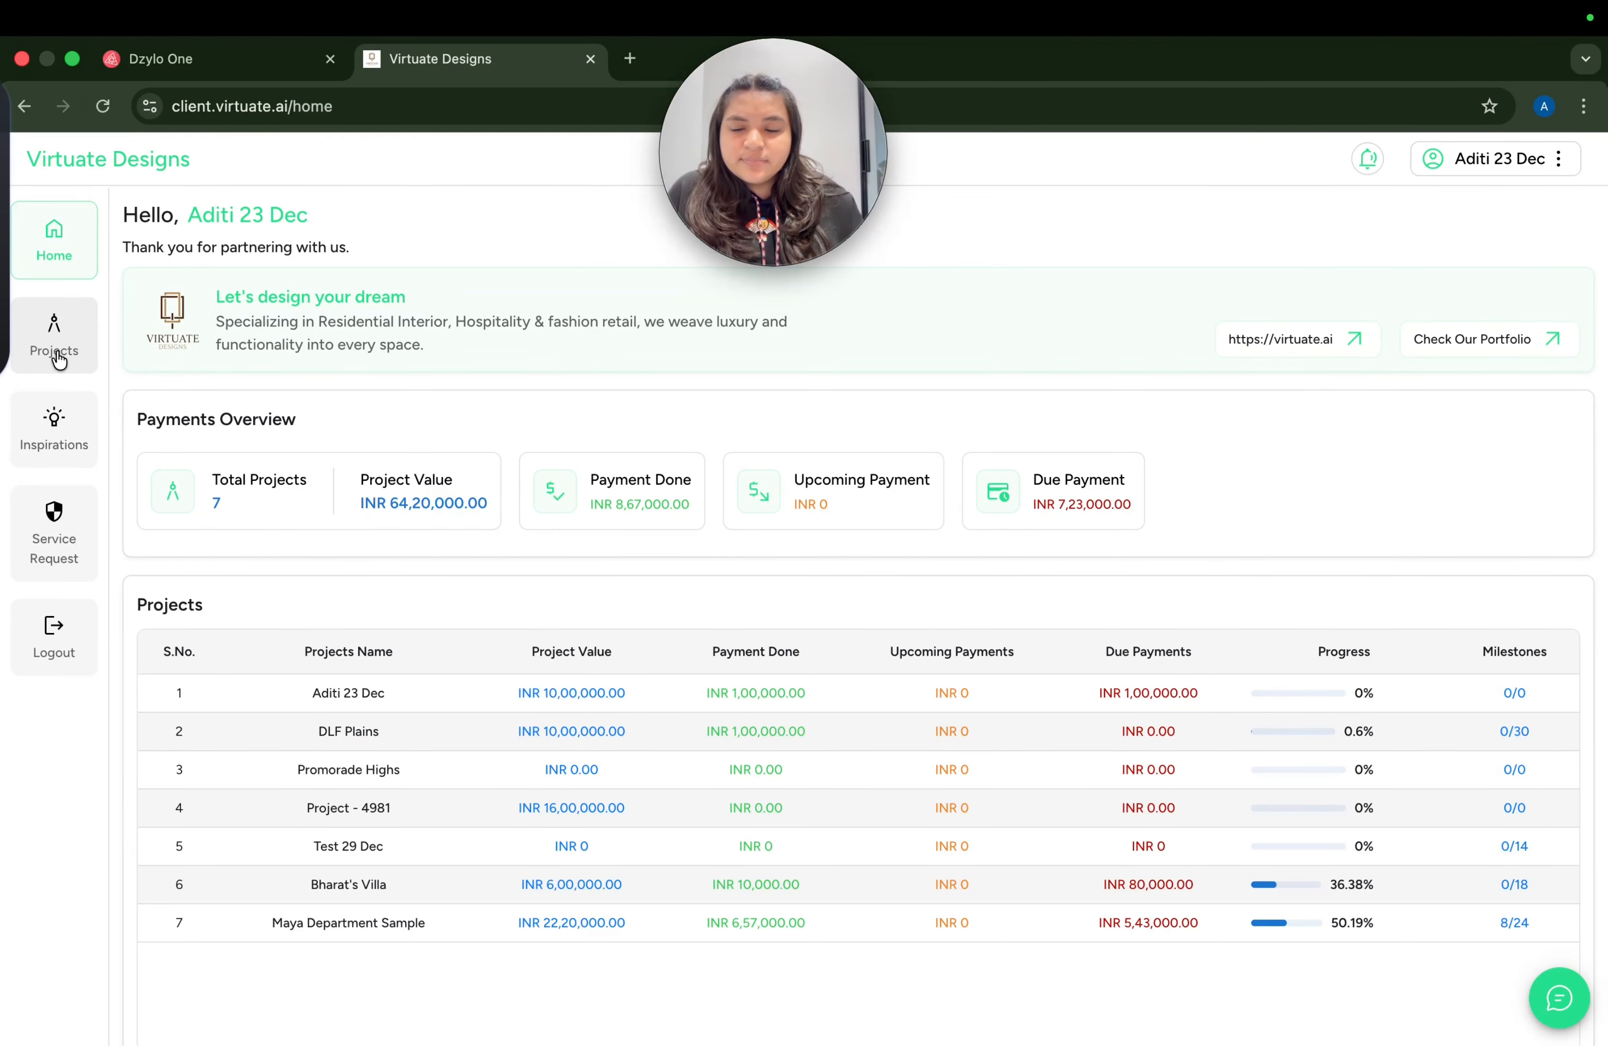
{"action": "left_click", "coordinate": [59, 360]}
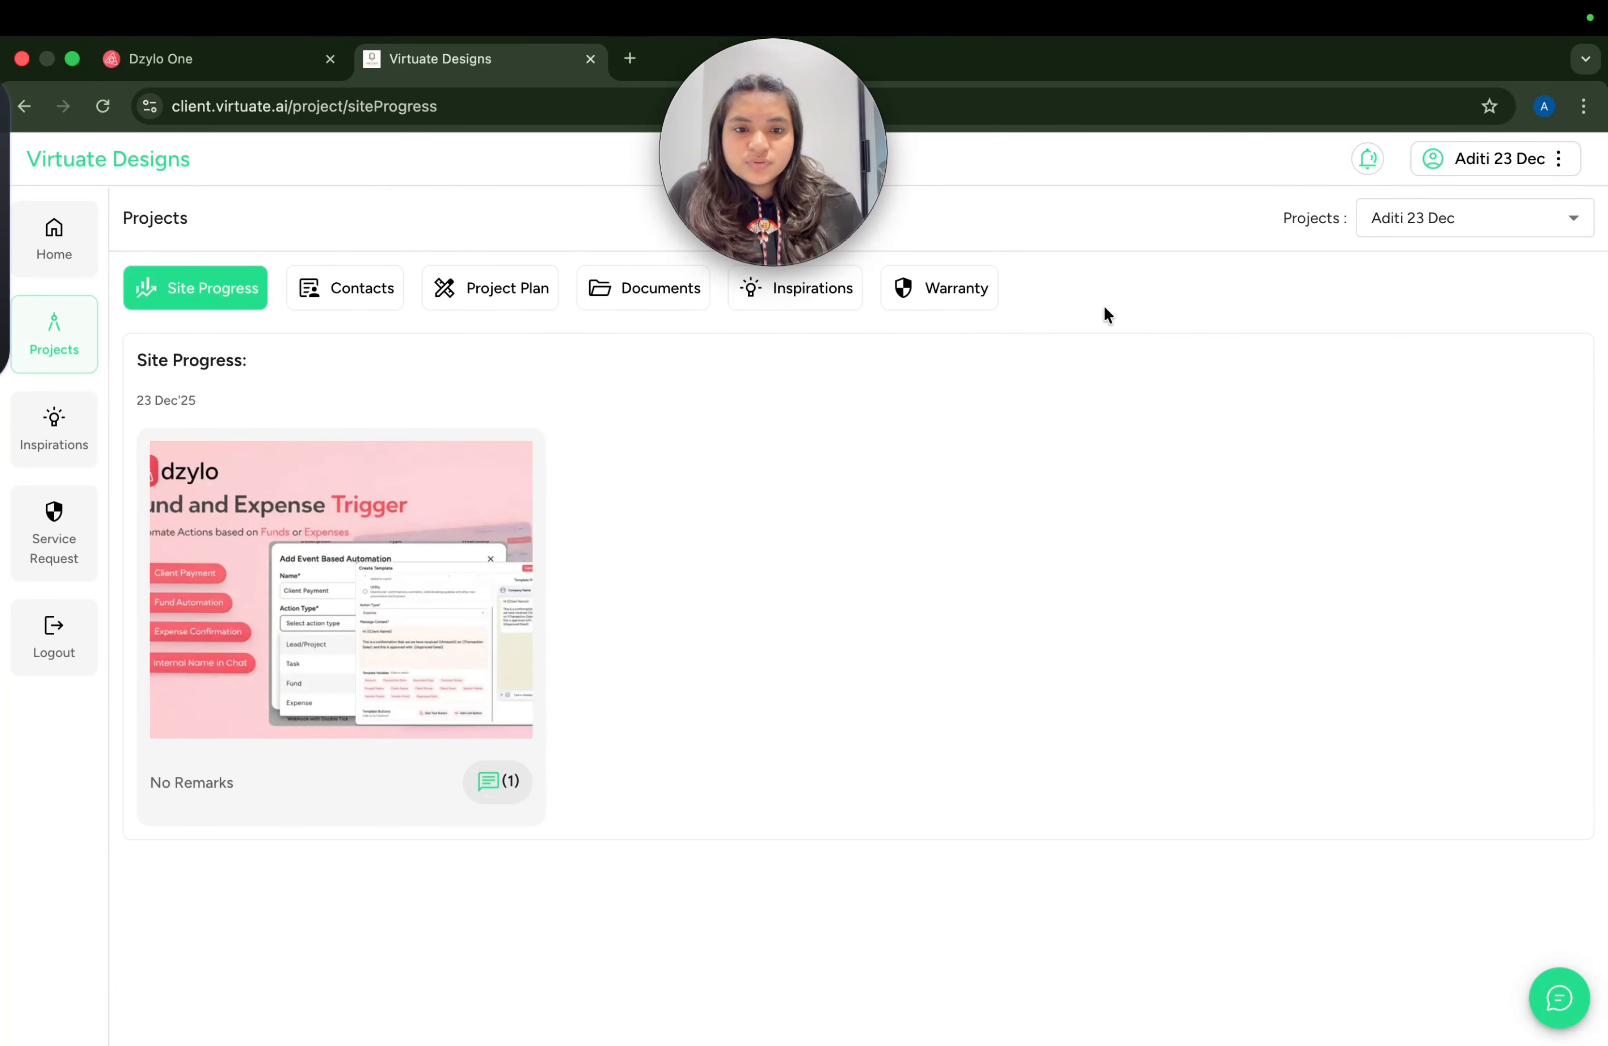
{"action": "left_click", "coordinate": [234, 64]}
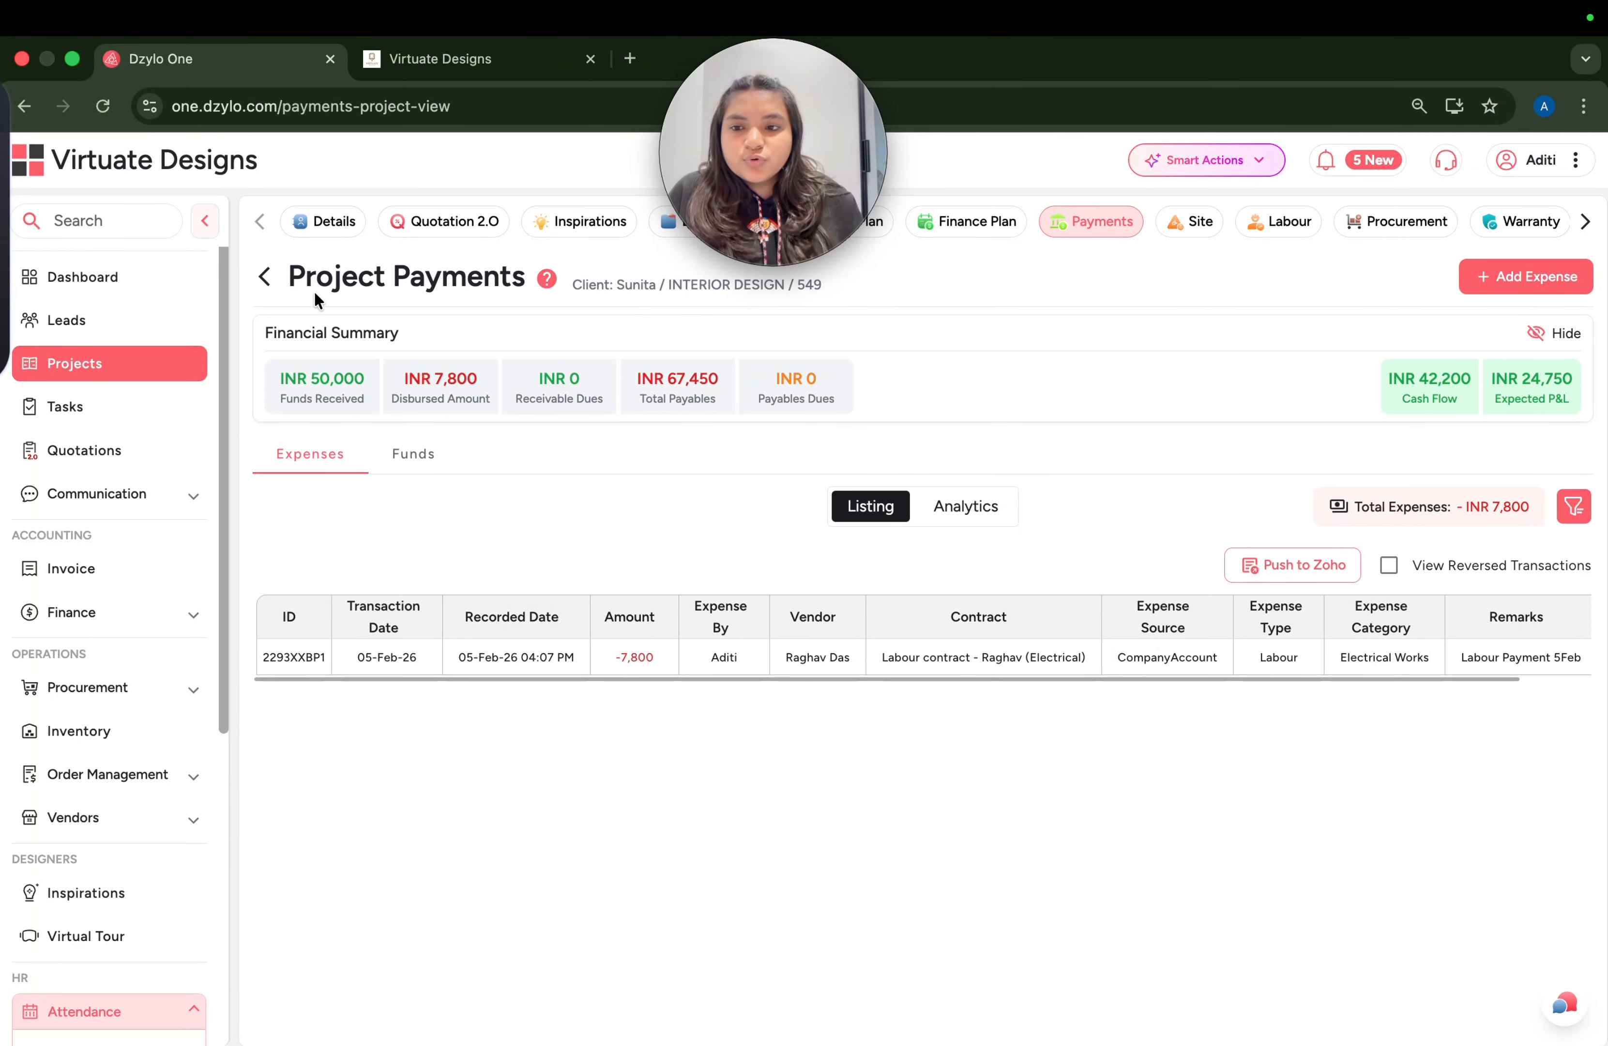
- Turn on Client Visible for the project's Labour report in Dzylo One
{"action": "left_click", "coordinate": [1287, 225]}
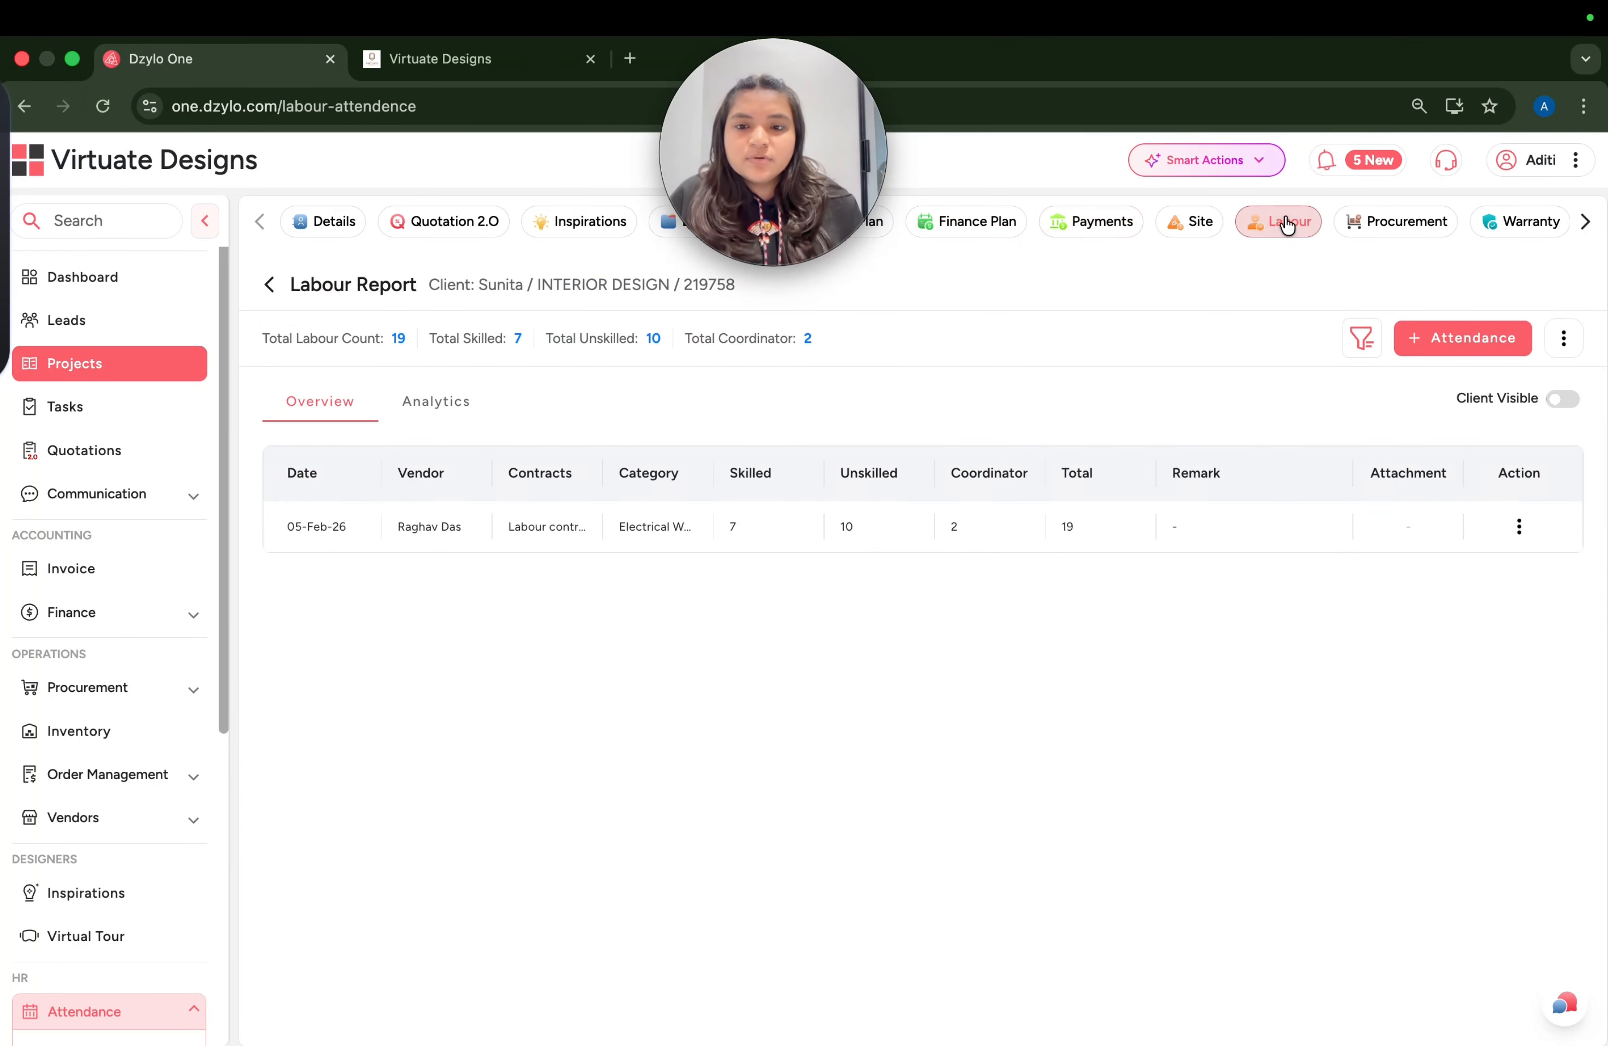
{"action": "left_click", "coordinate": [1563, 401]}
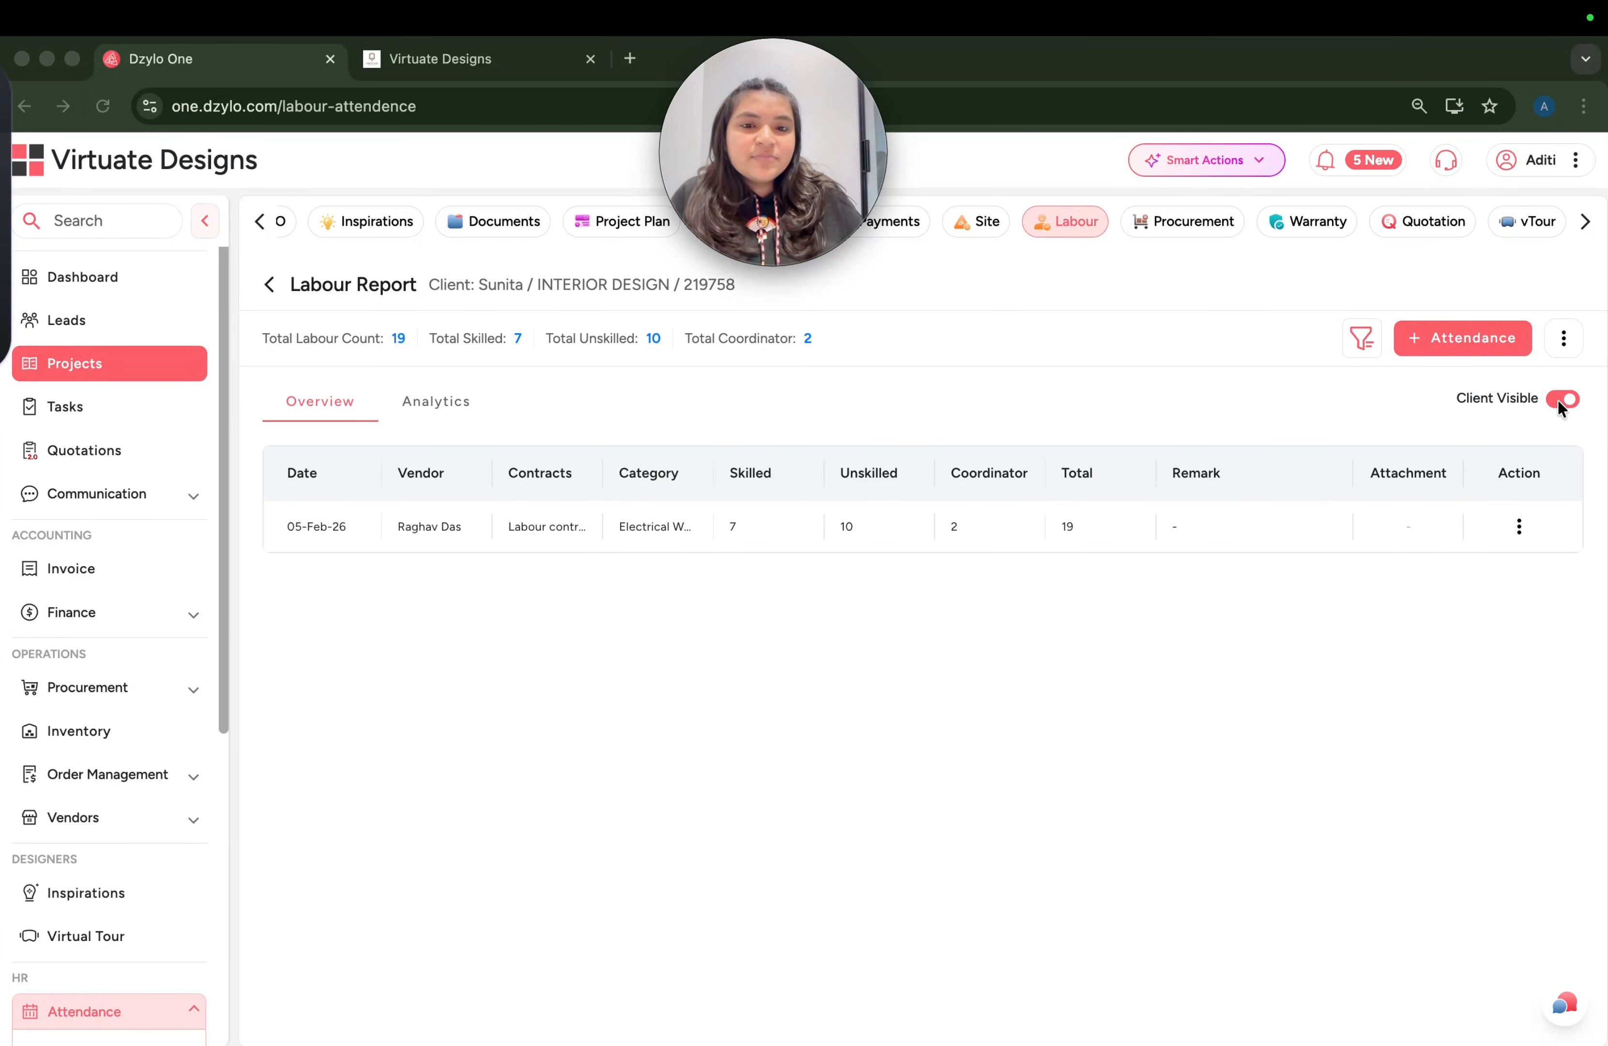
{"action": "left_click", "coordinate": [444, 58]}
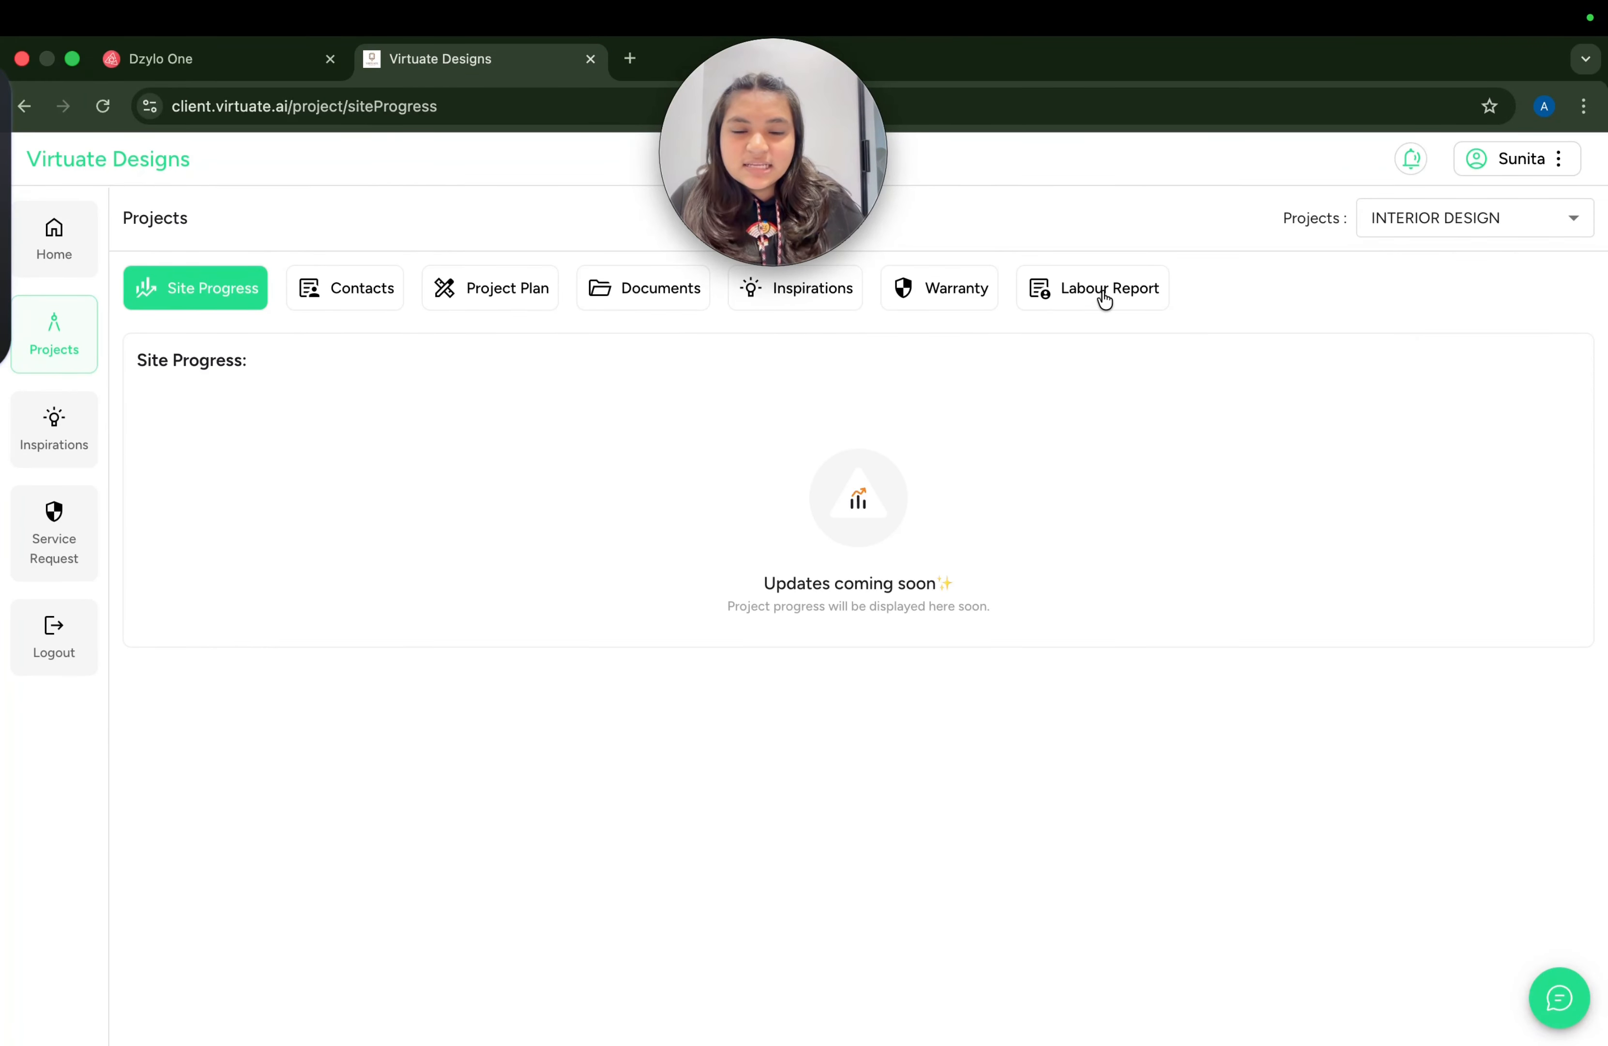
- Check the portal Labour Report's Analytics charts, then review the 05-Feb-26 entry of 19 workers
{"action": "double_click", "coordinate": [1120, 299]}
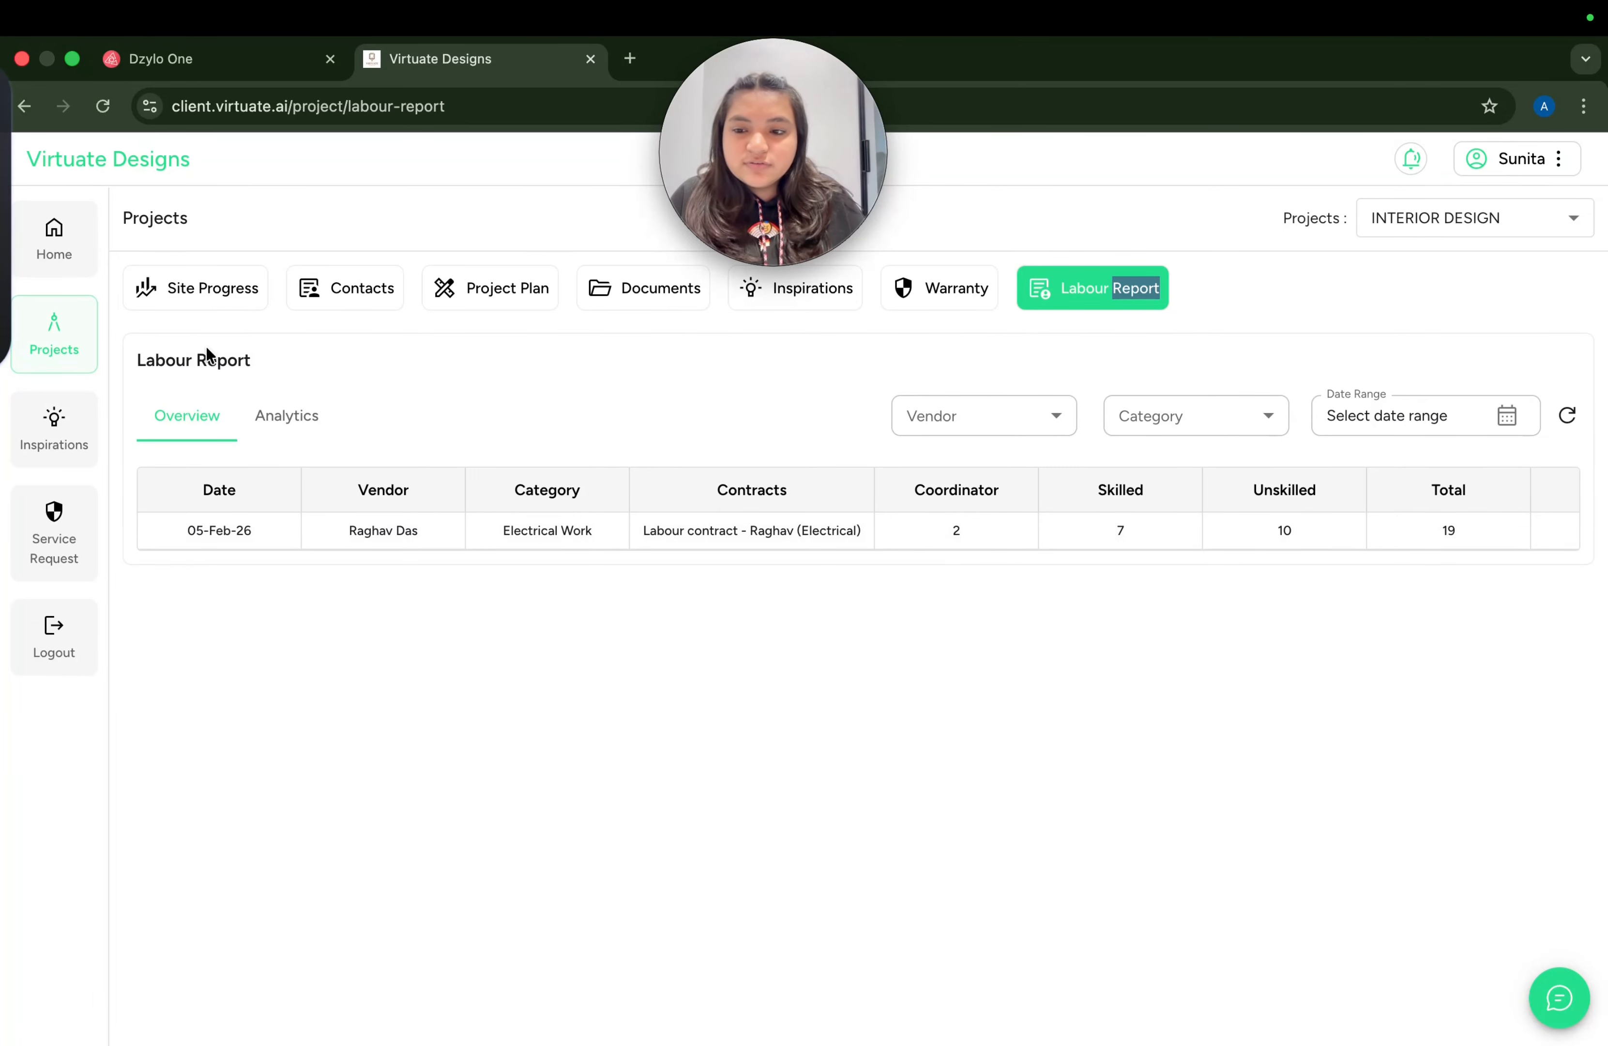
{"action": "left_click", "coordinate": [285, 416]}
{"action": "scroll", "coordinate": [575, 665], "scroll_direction": "down", "scroll_amount": 5}
{"action": "scroll", "coordinate": [574, 665], "scroll_direction": "up", "scroll_amount": 5}
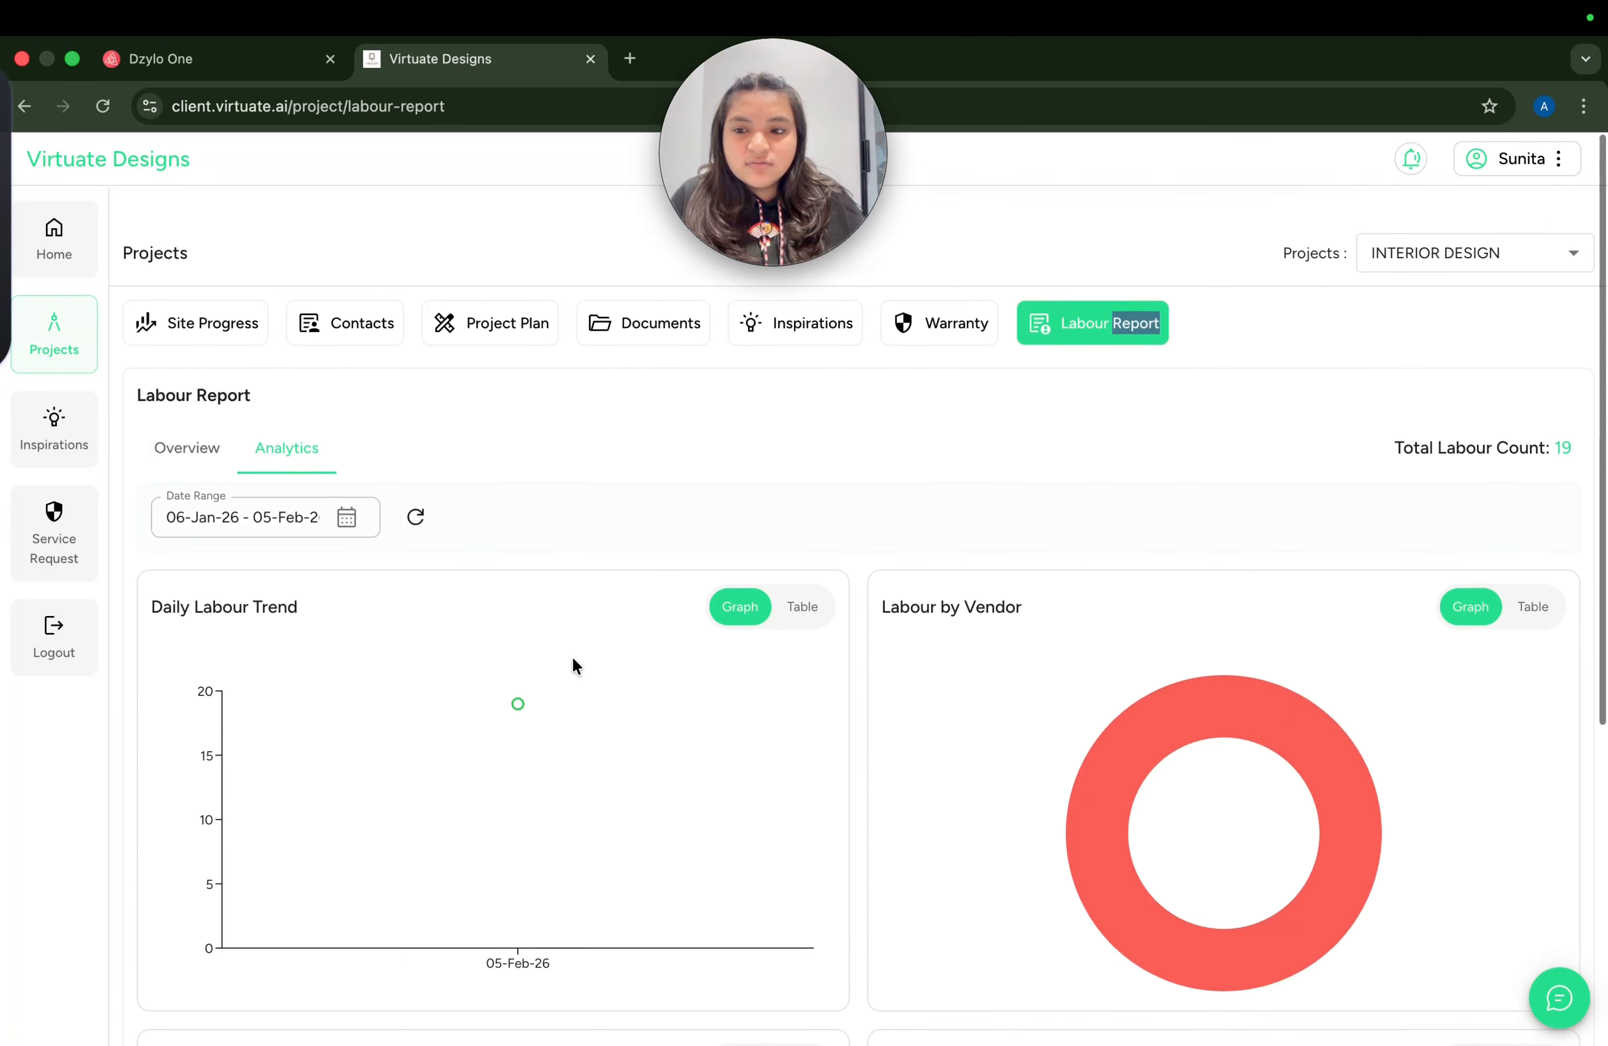
{"action": "left_click", "coordinate": [173, 424]}
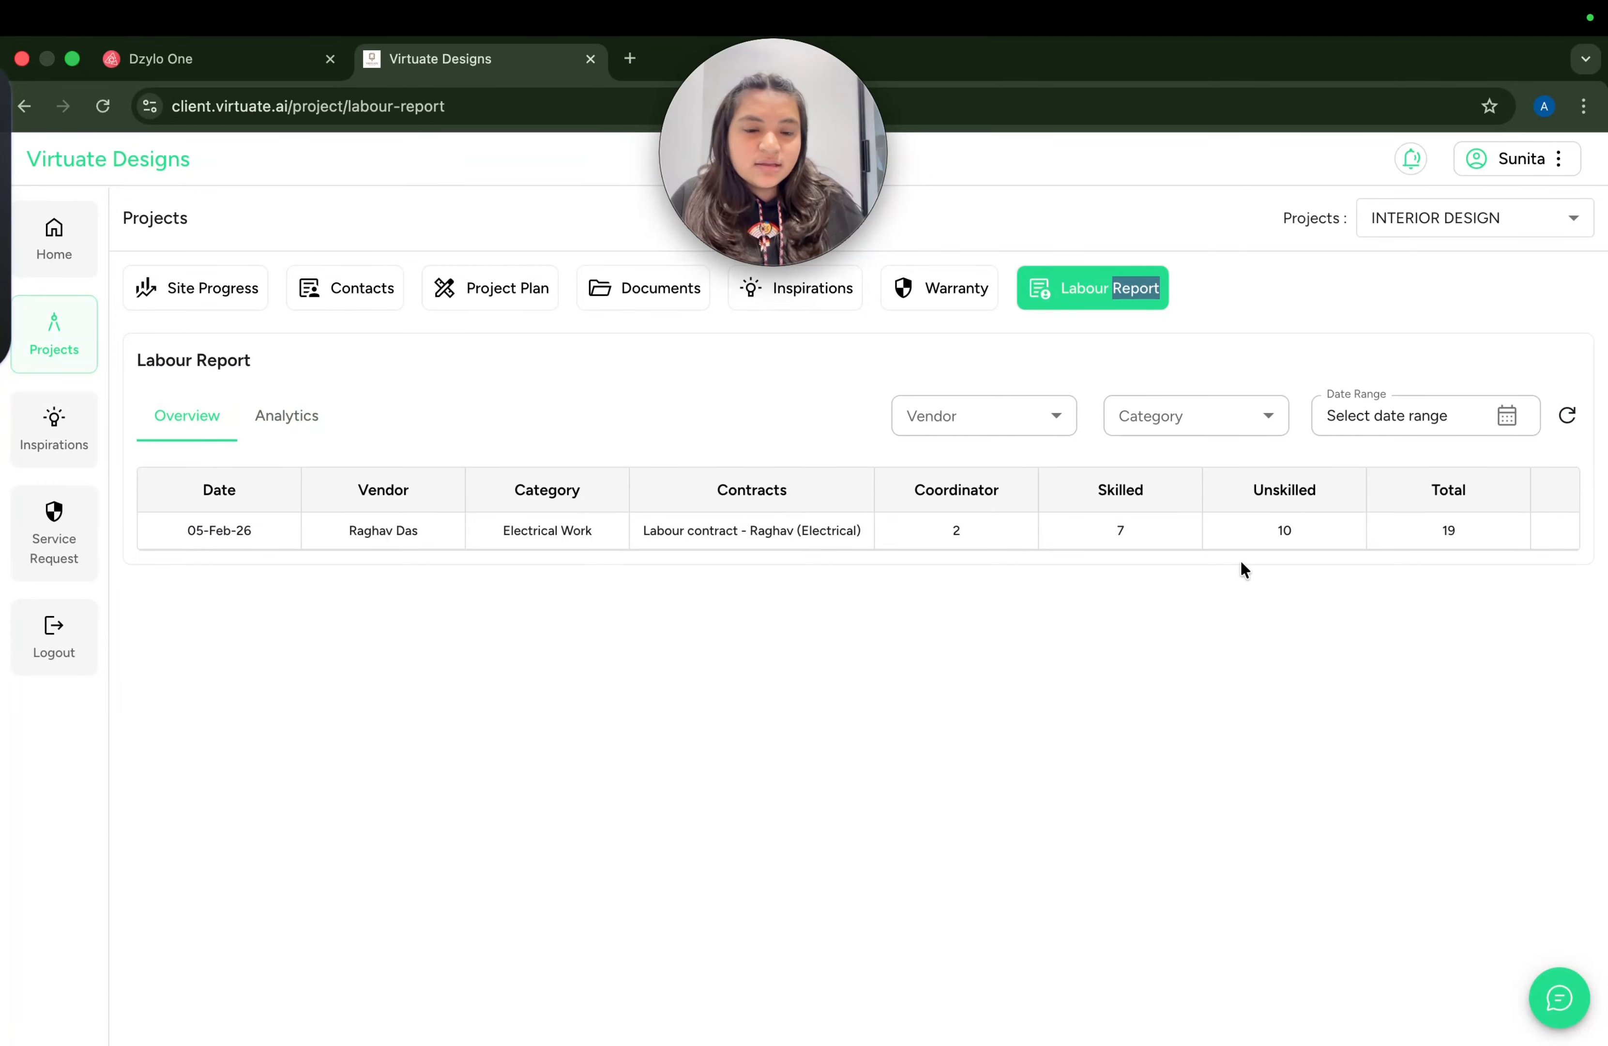
{"action": "left_click", "coordinate": [1027, 787]}
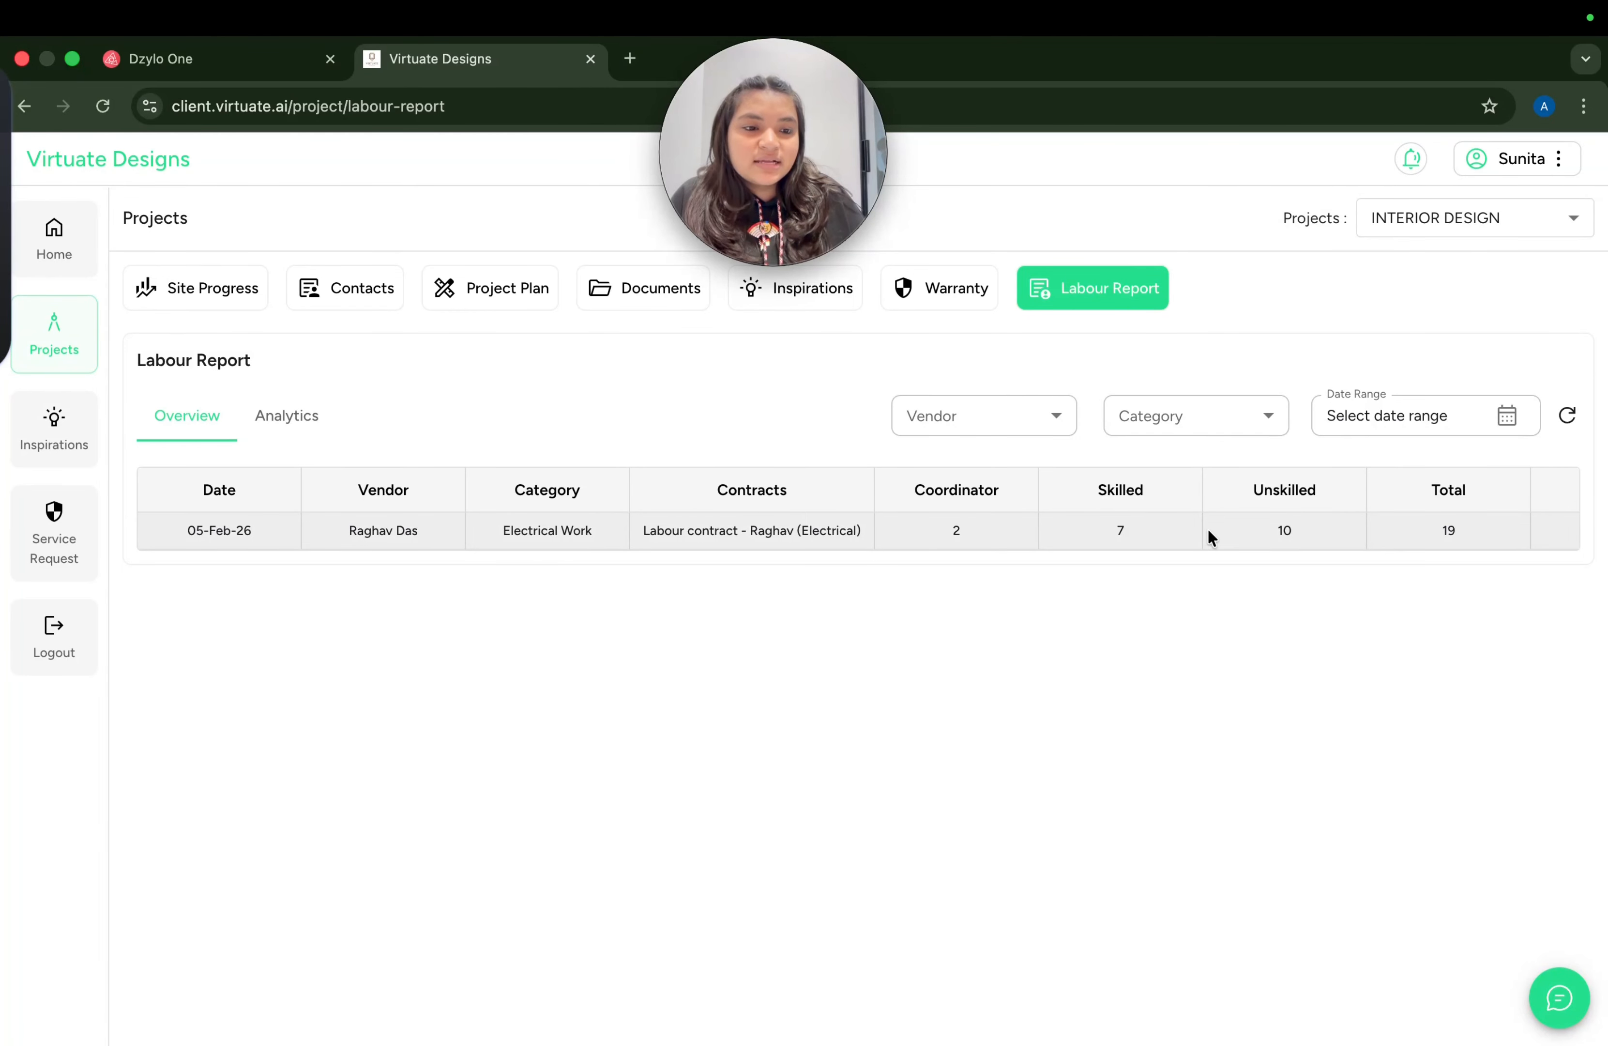
{"action": "scroll", "coordinate": [1207, 528], "scroll_direction": "right", "scroll_amount": 2}
{"action": "scroll", "coordinate": [1207, 528], "scroll_direction": "left", "scroll_amount": 2}
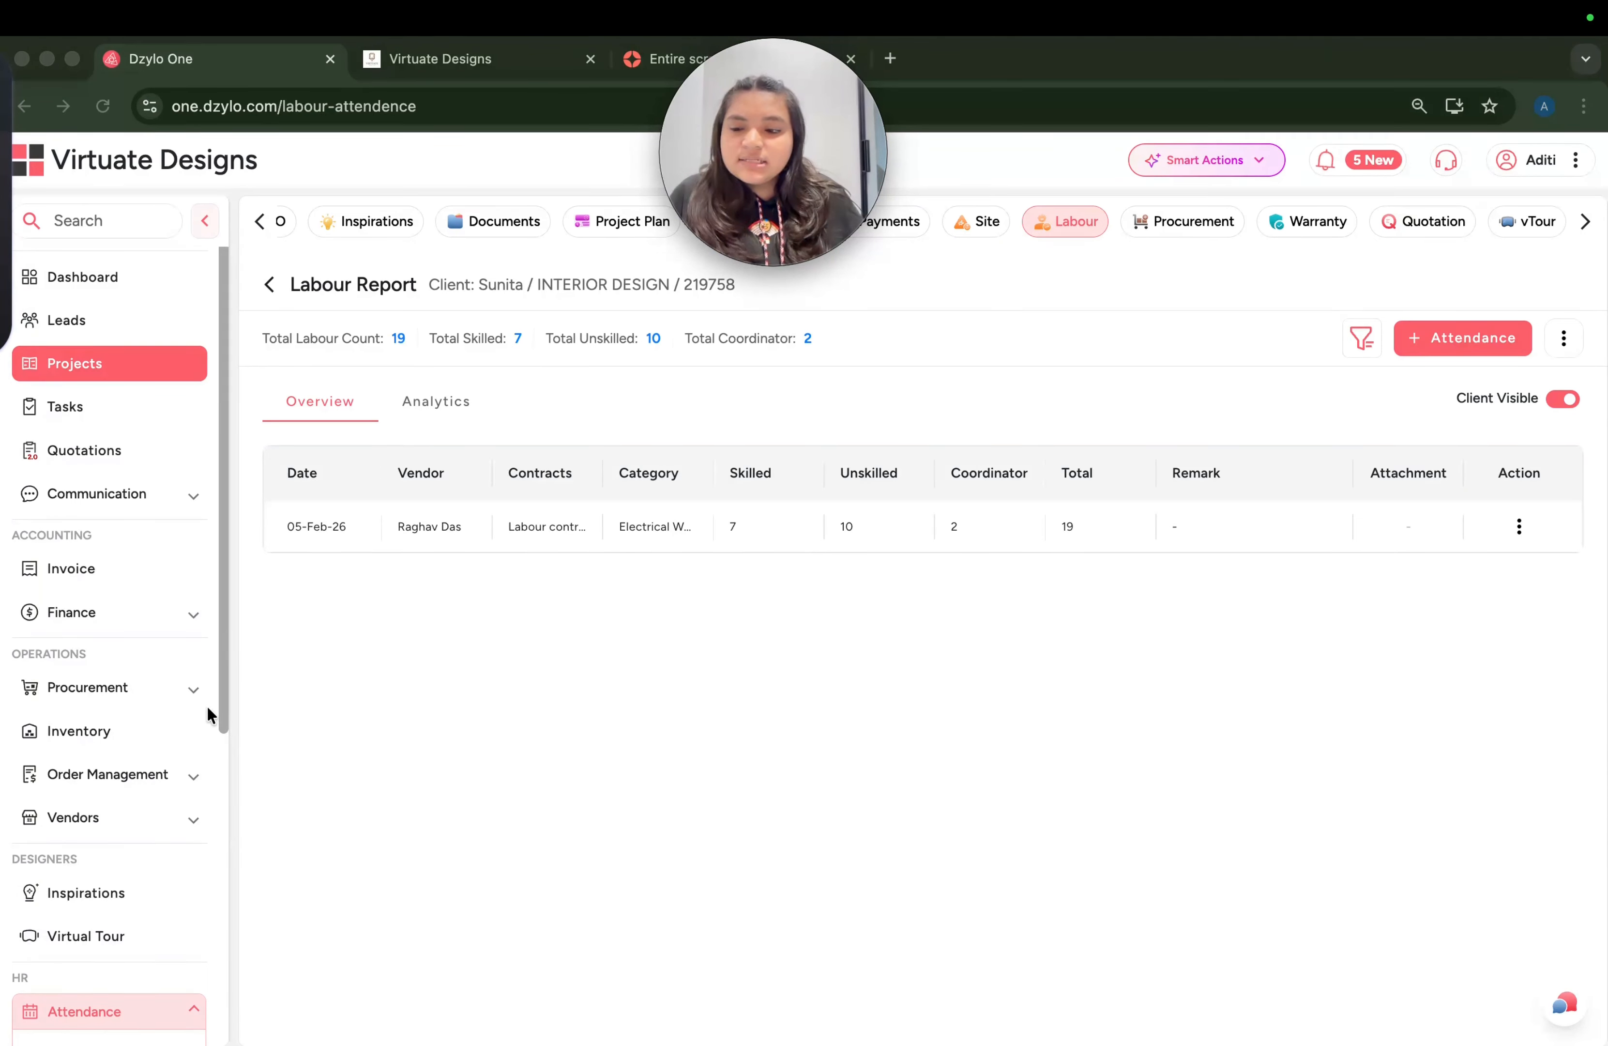
- Filter the Payment Report by project INTERIOR DESIGN, showing the 7,800 Labour payment totalling Rs.7,800
{"action": "scroll", "coordinate": [66, 818], "scroll_direction": "down", "scroll_amount": 3}
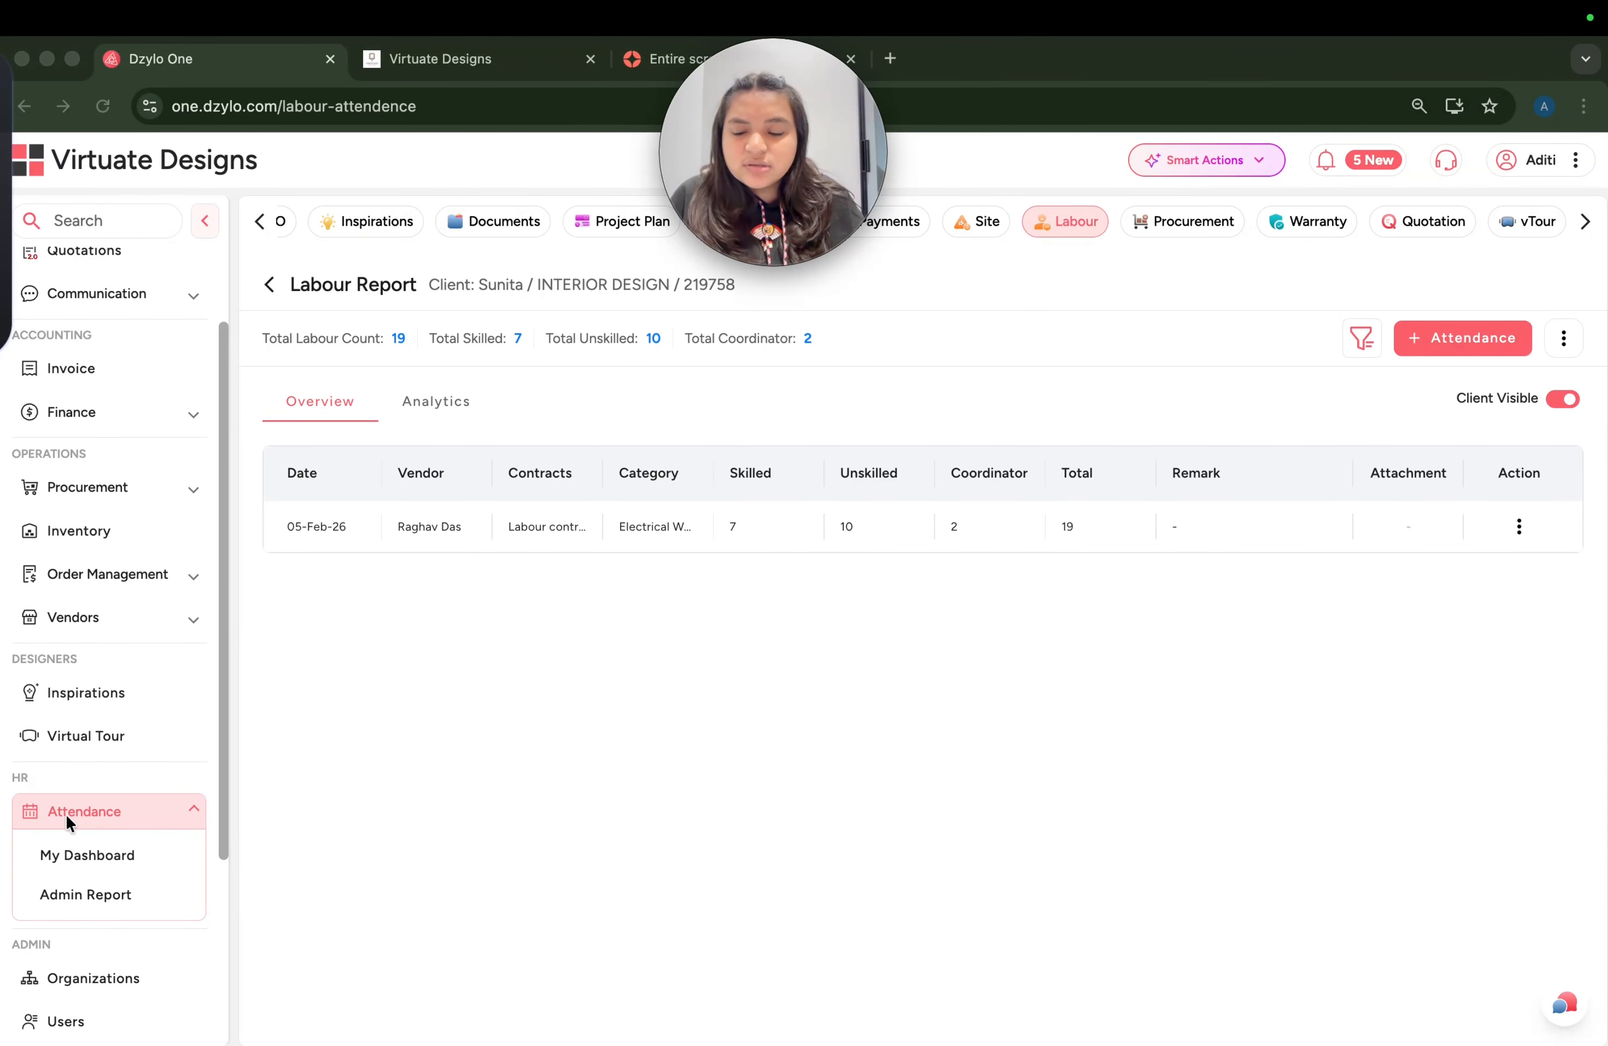
{"action": "scroll", "coordinate": [65, 814], "scroll_direction": "down", "scroll_amount": 1}
{"action": "scroll", "coordinate": [44, 714], "scroll_direction": "down", "scroll_amount": 3}
{"action": "scroll", "coordinate": [44, 721], "scroll_direction": "down", "scroll_amount": 1}
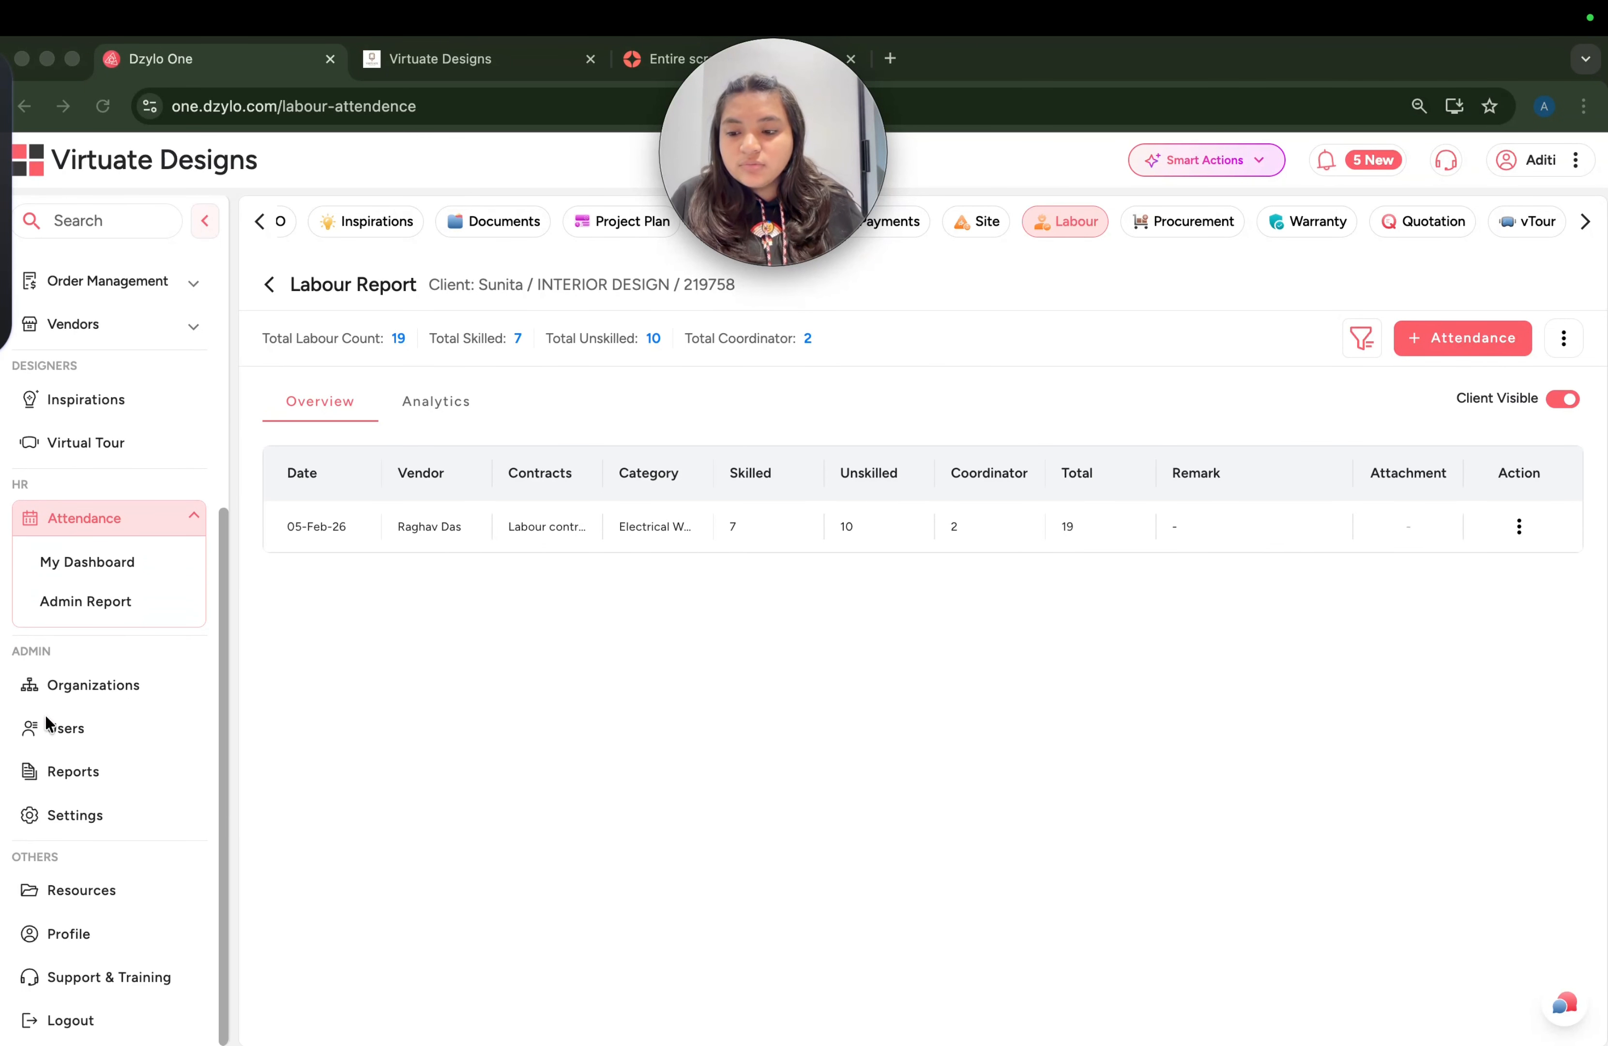
{"action": "left_click", "coordinate": [76, 774]}
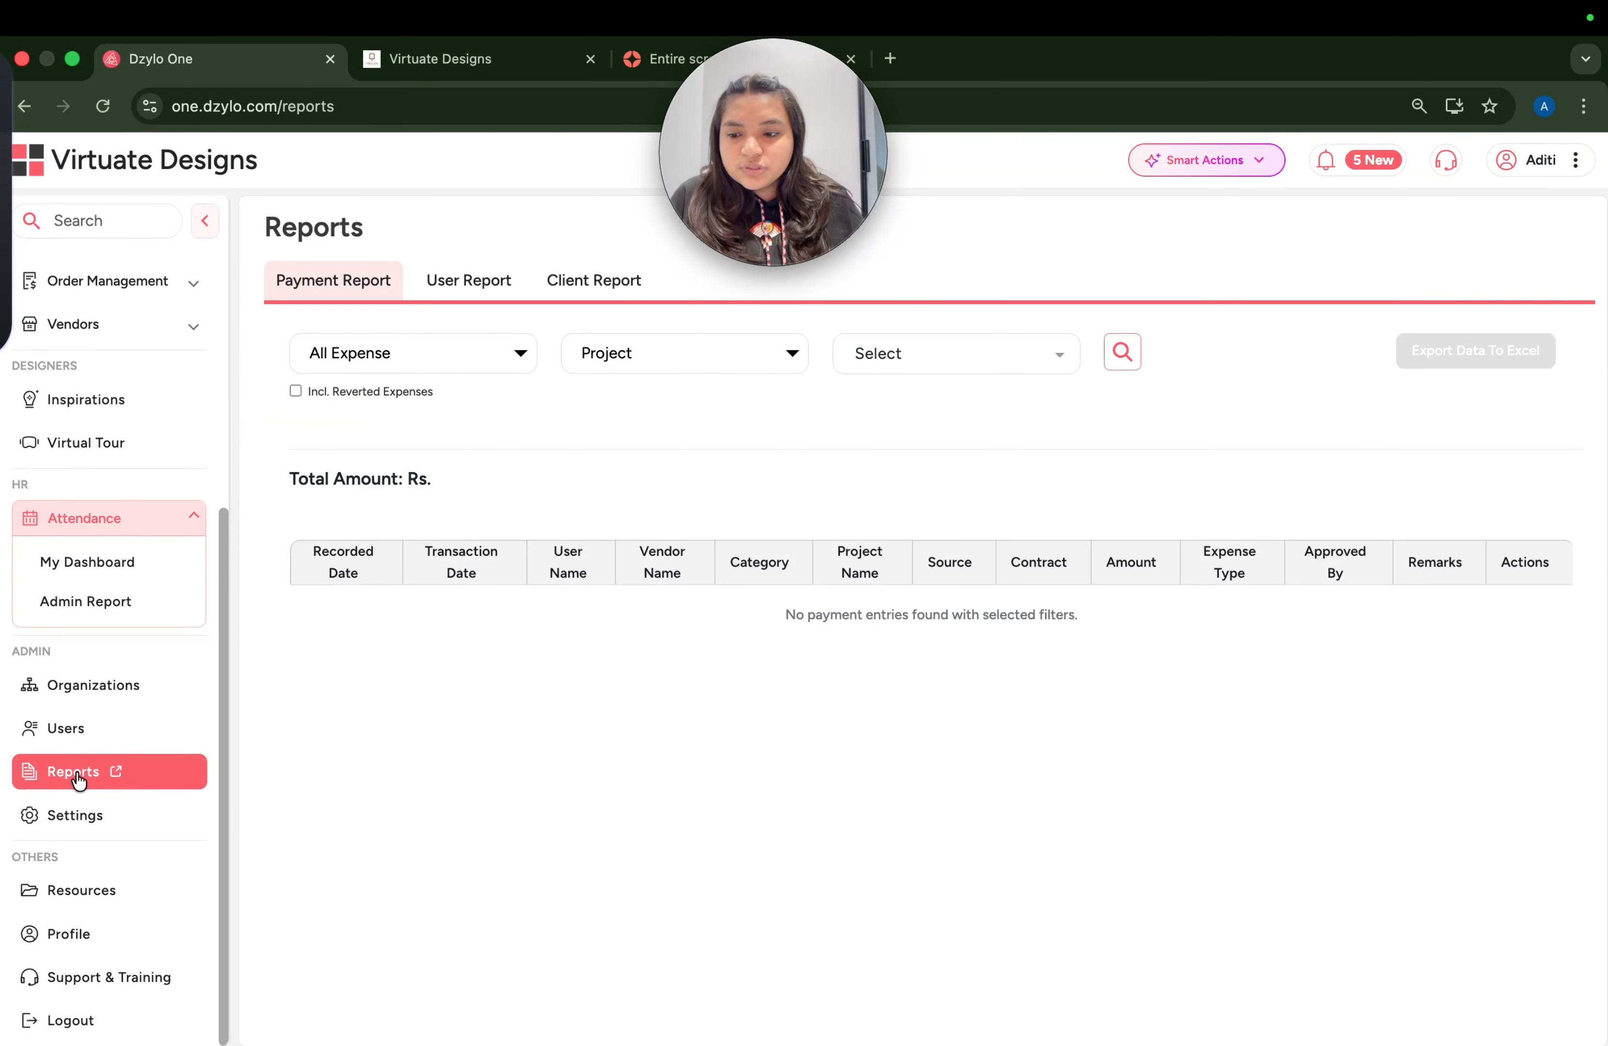
{"action": "left_click", "coordinate": [674, 350]}
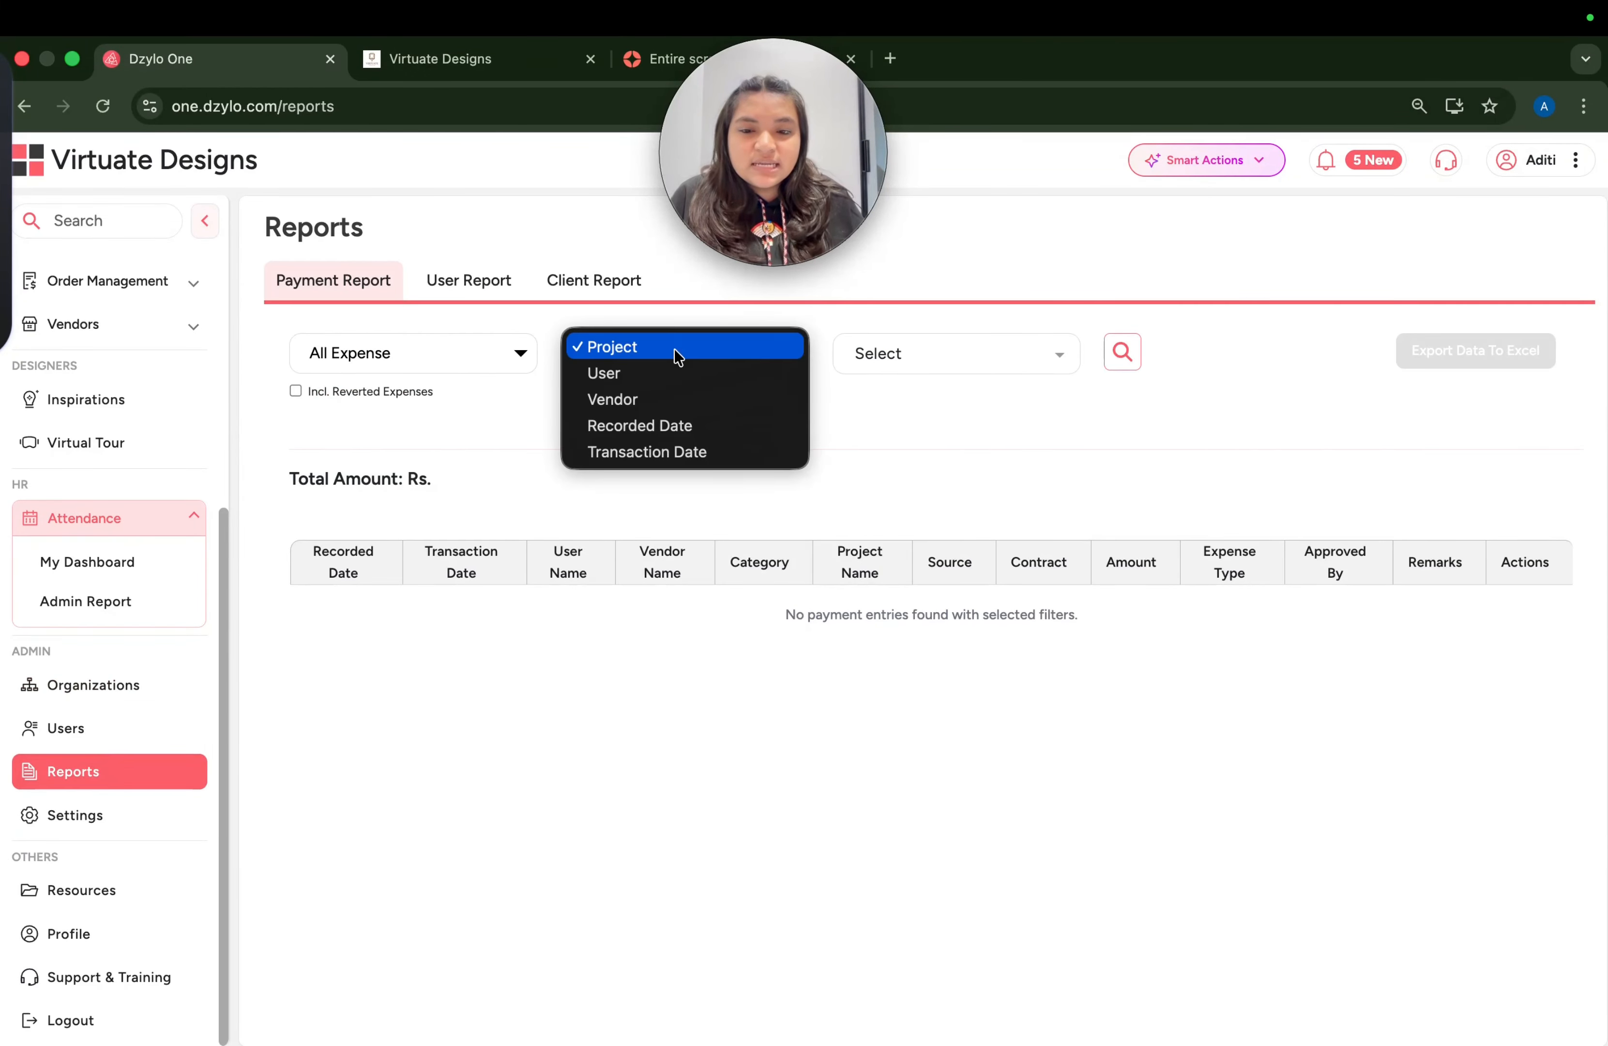
{"action": "left_click", "coordinate": [983, 359]}
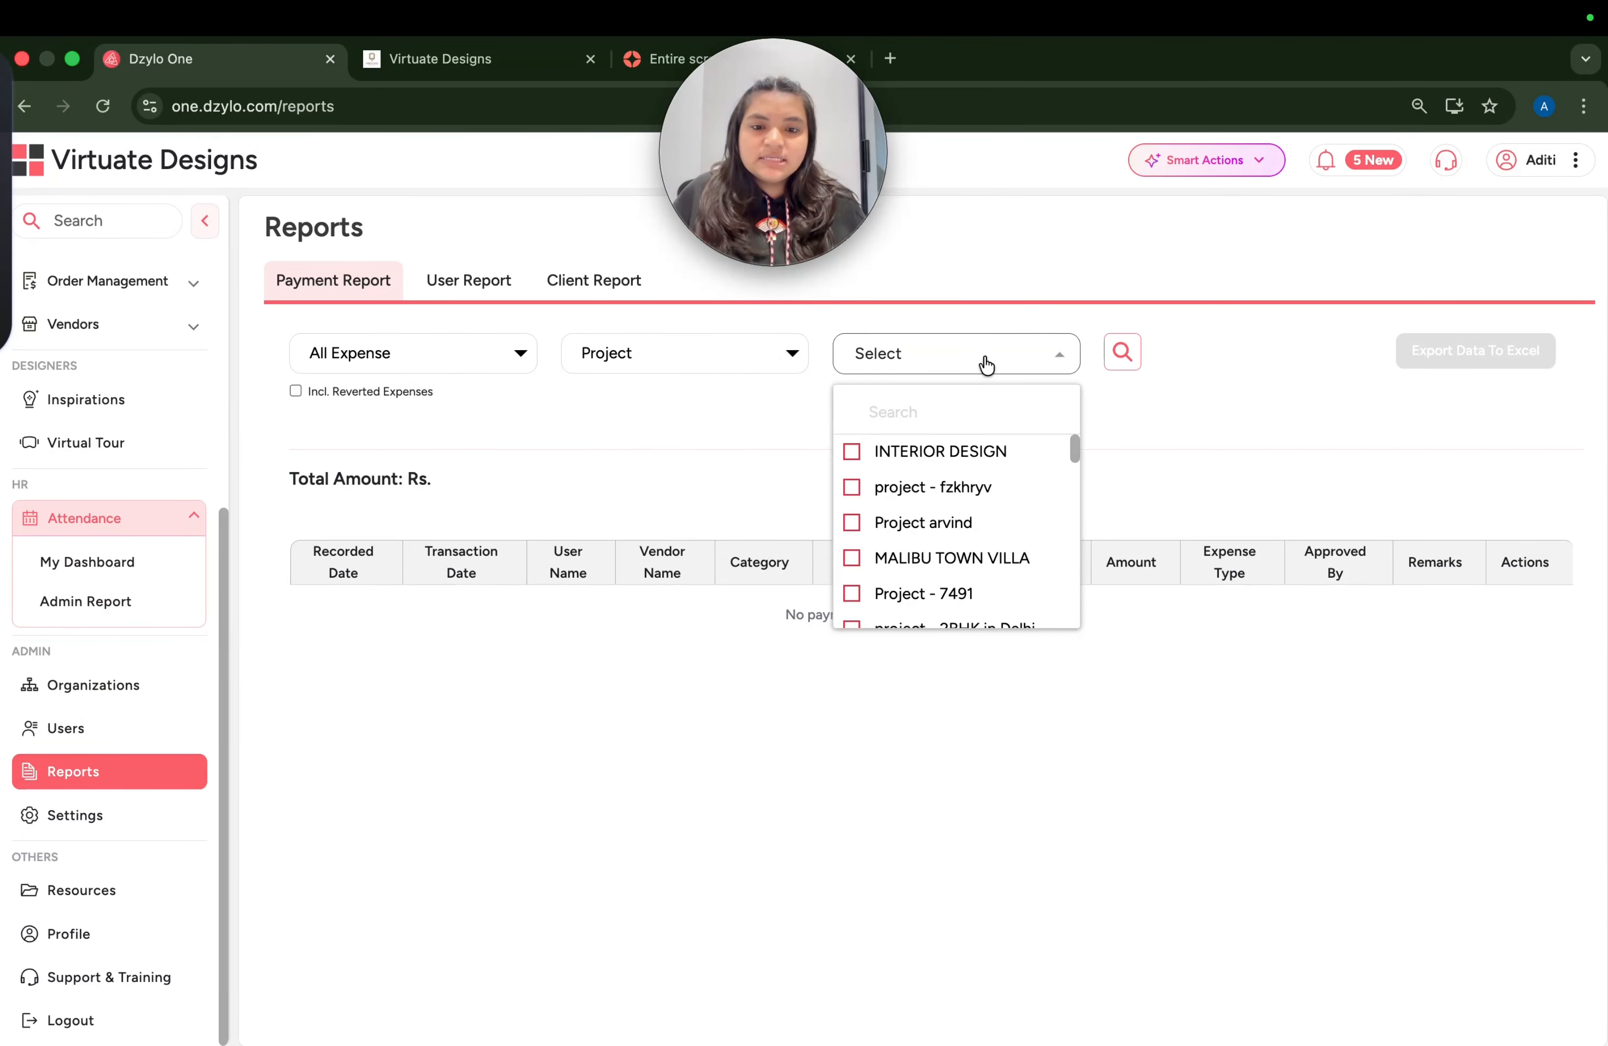
{"action": "left_click", "coordinate": [953, 451]}
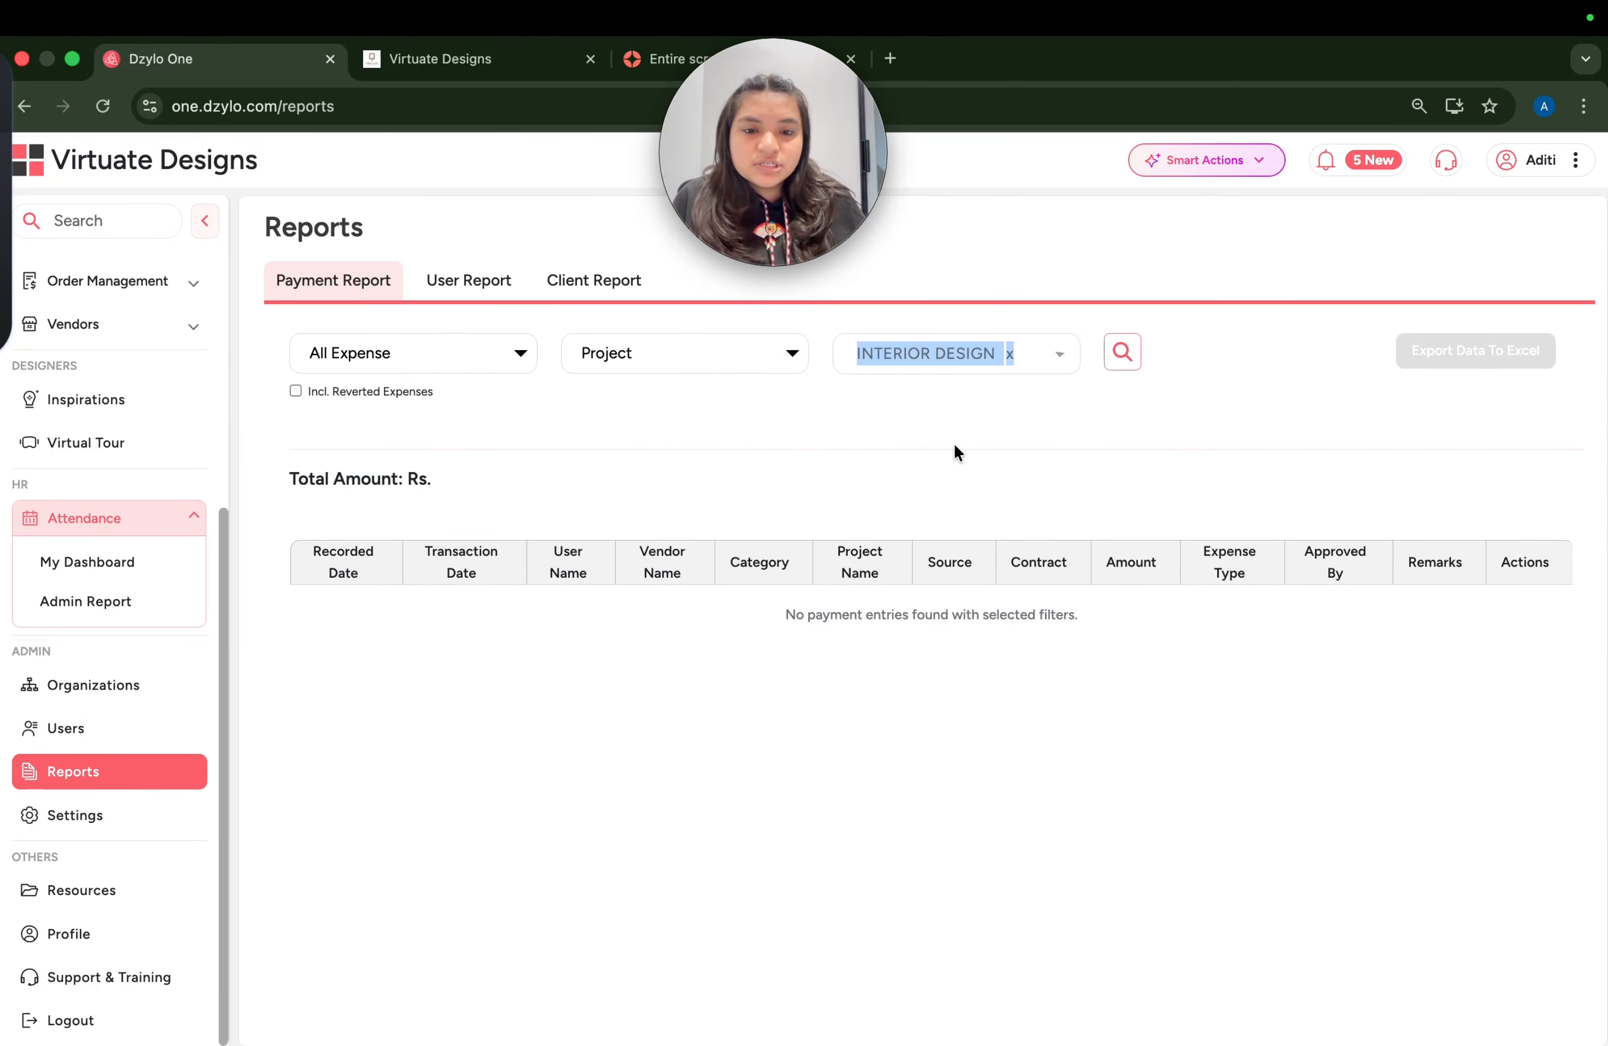
{"action": "left_click", "coordinate": [1121, 361]}
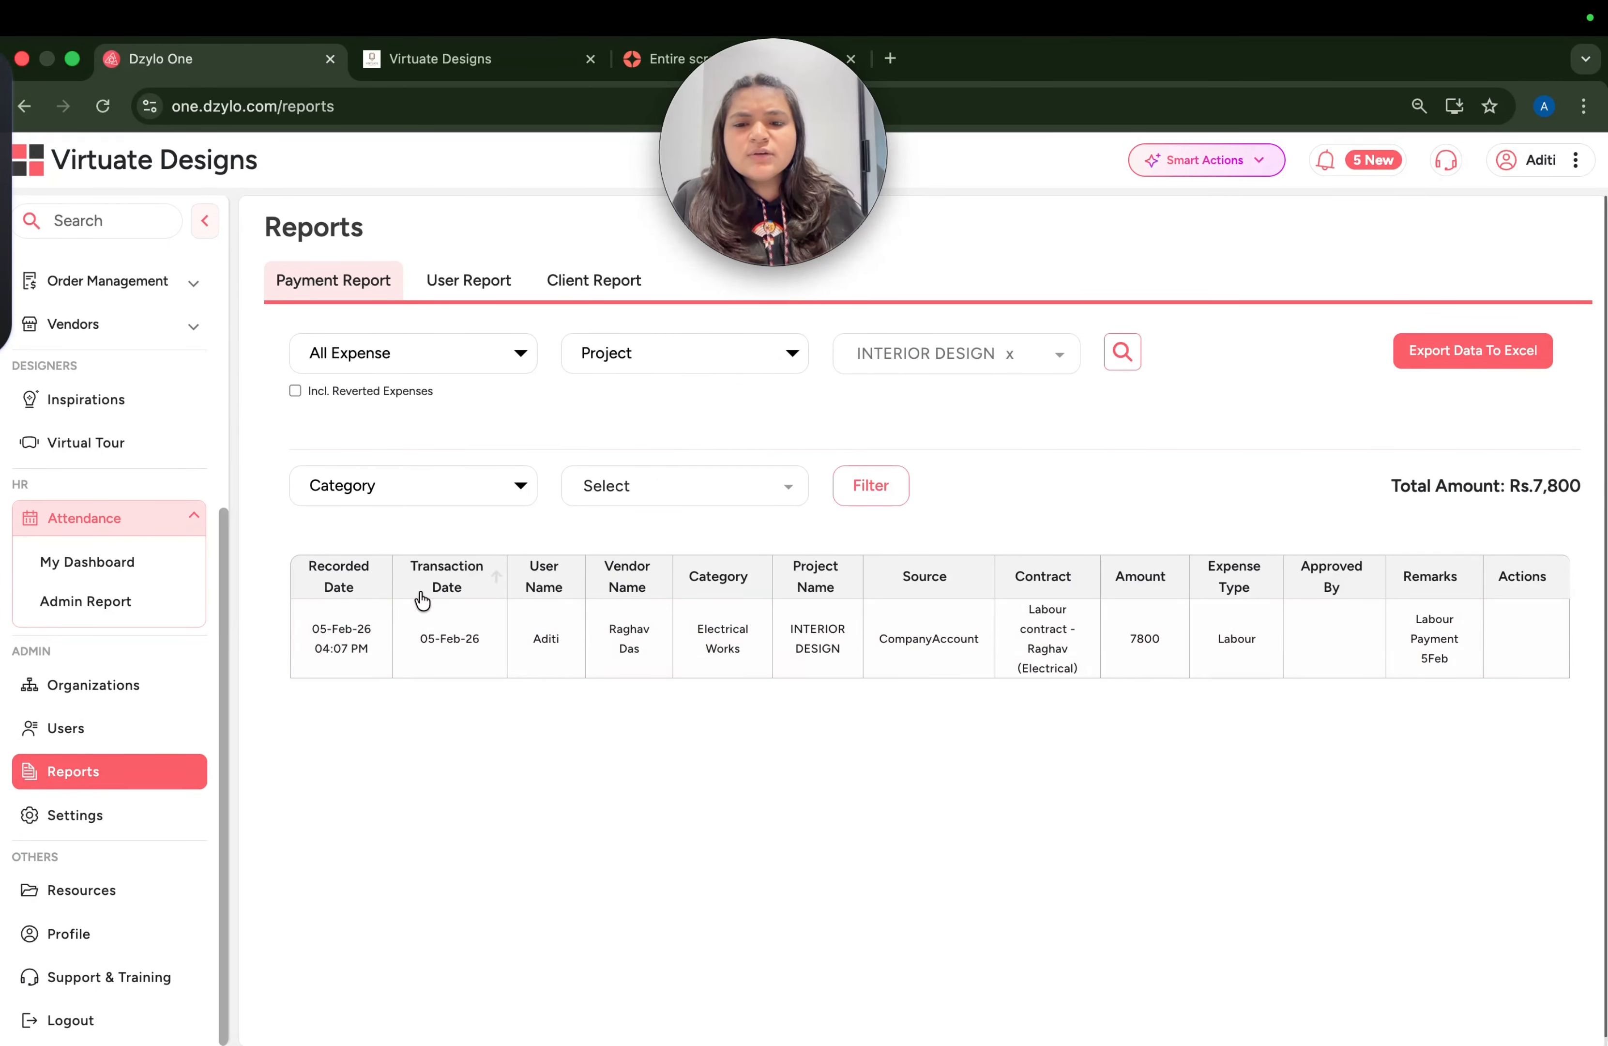
- Switch the Payment Report's second filter from Category to Contract and view the available contracts
{"action": "left_click", "coordinate": [427, 496]}
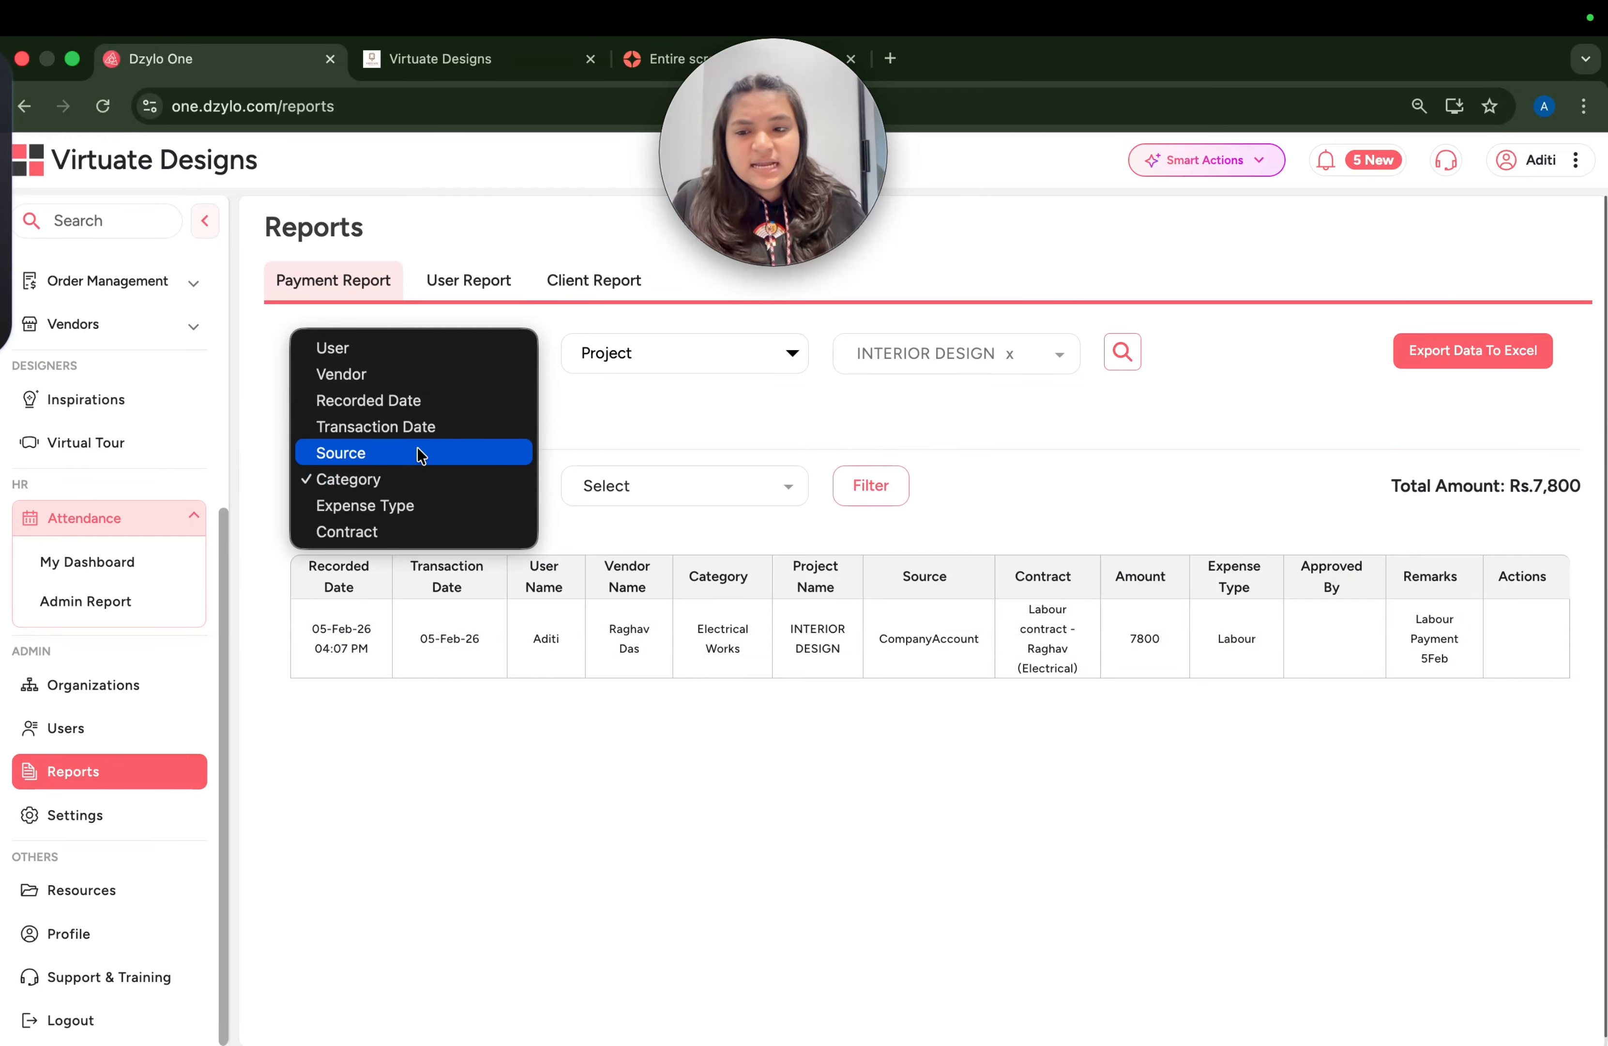
{"action": "left_click", "coordinate": [385, 536]}
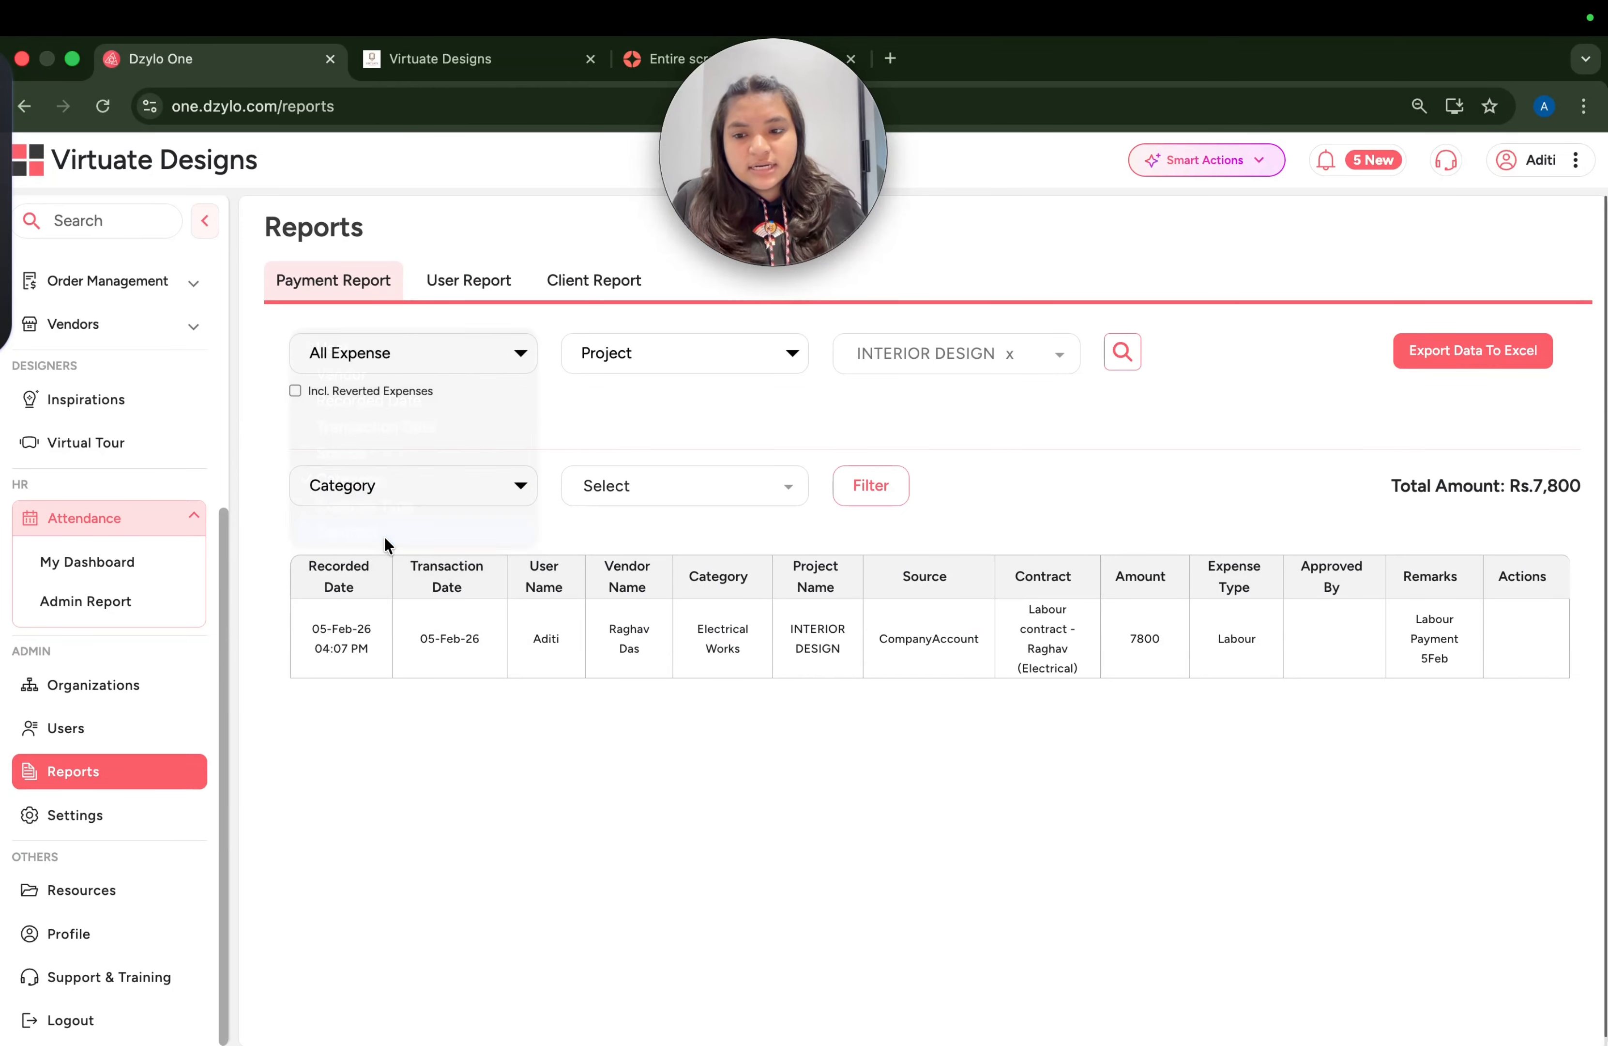
{"action": "left_click", "coordinate": [661, 496]}
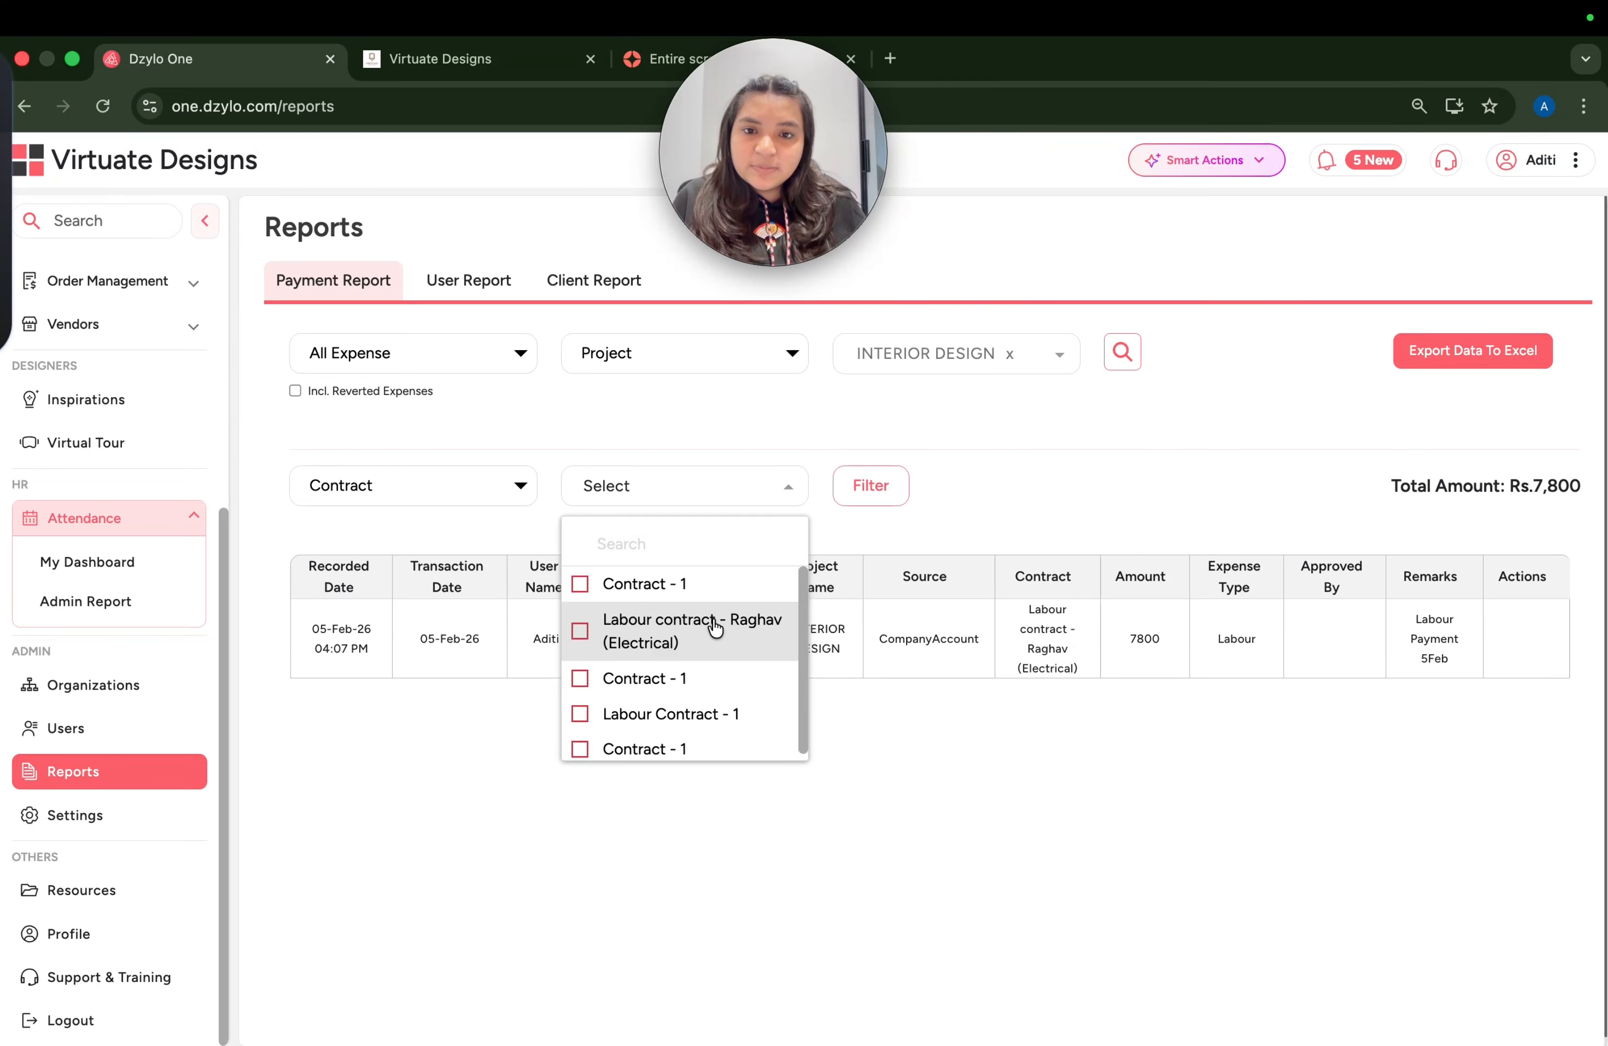
{"action": "left_click", "coordinate": [503, 488]}
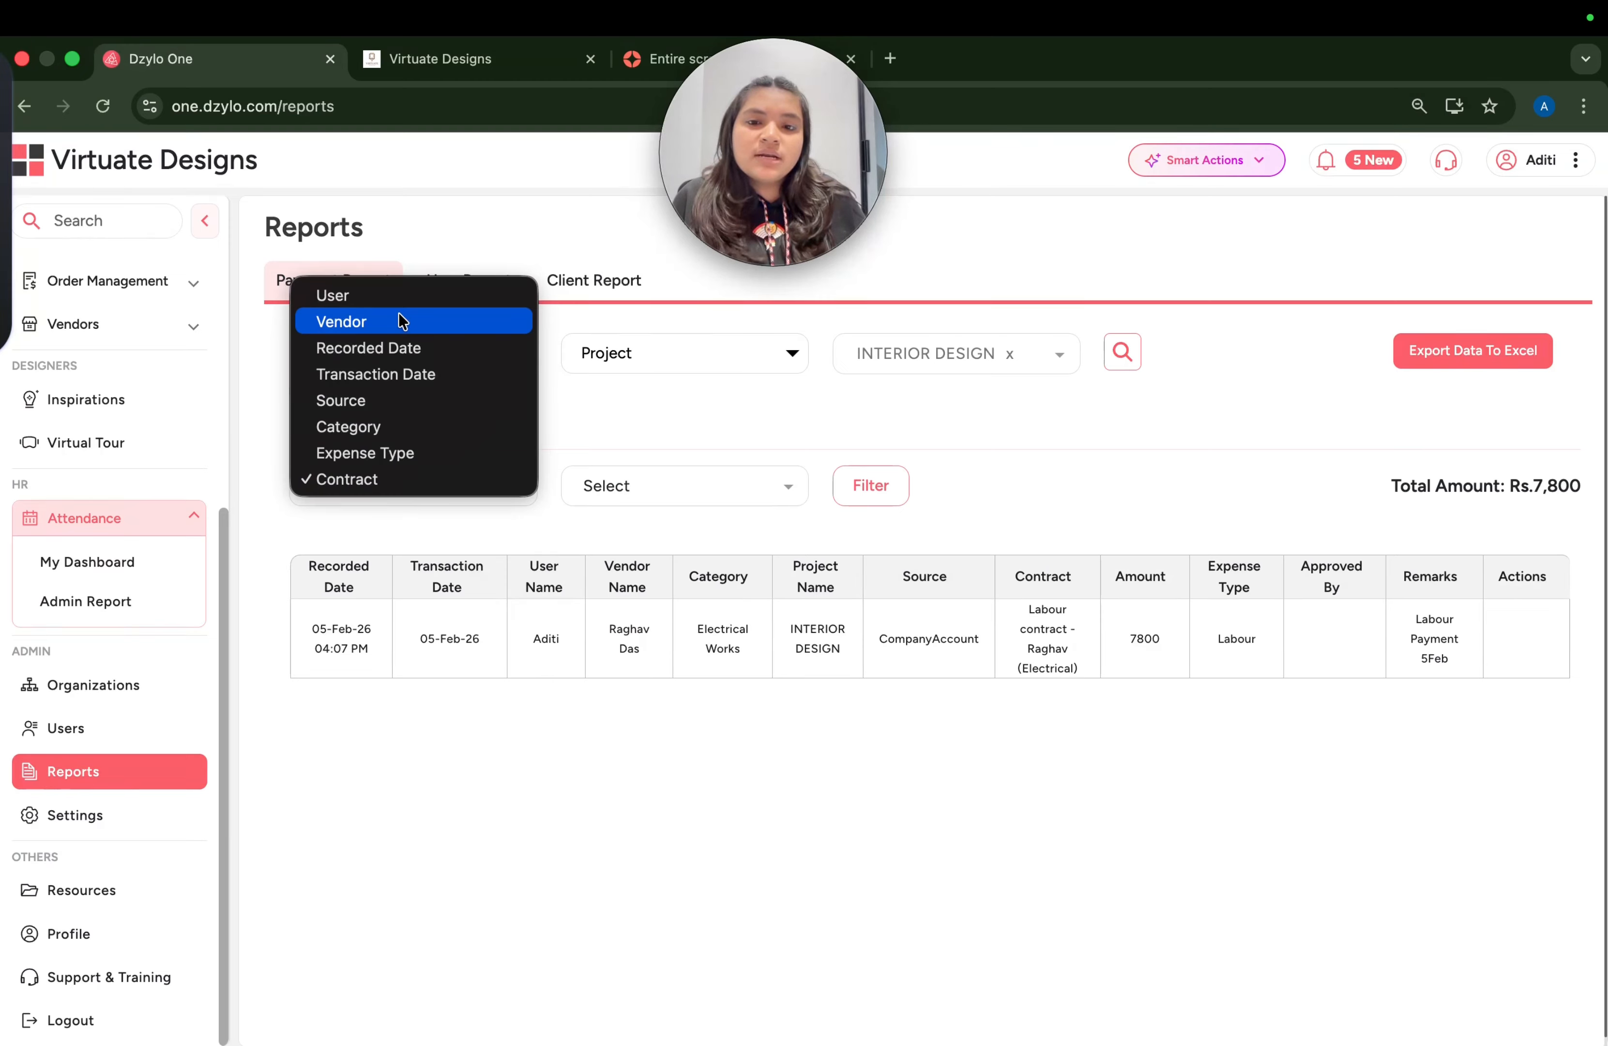
{"action": "left_click", "coordinate": [657, 433]}
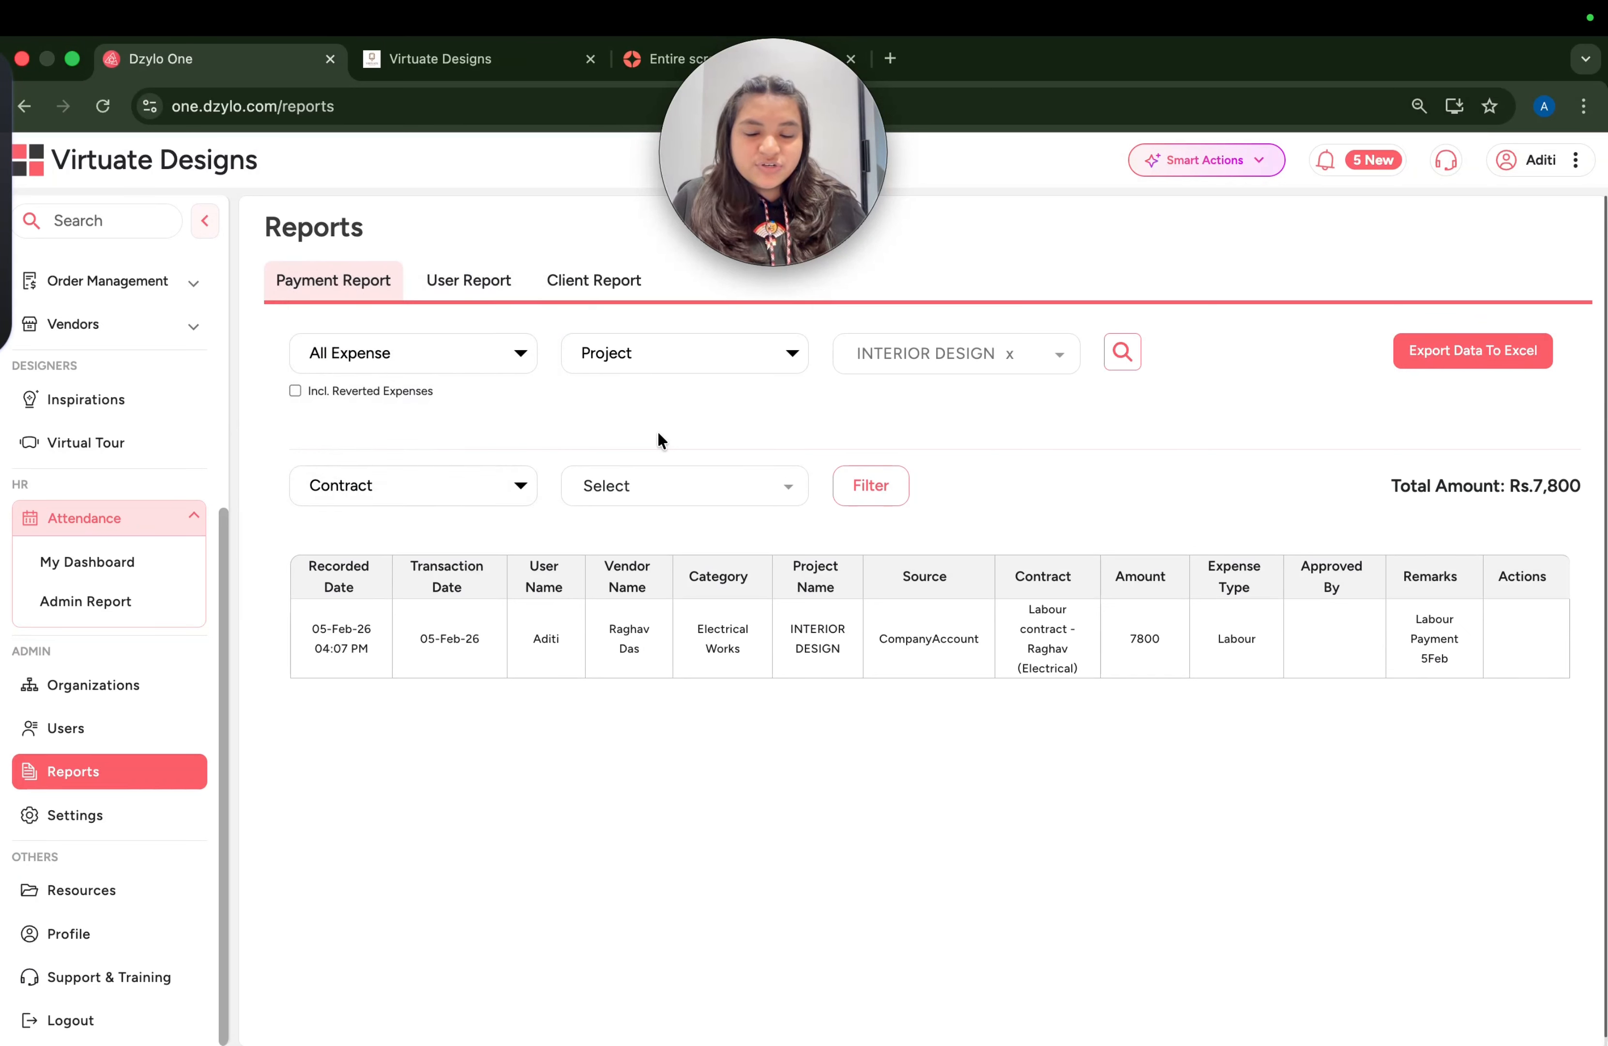